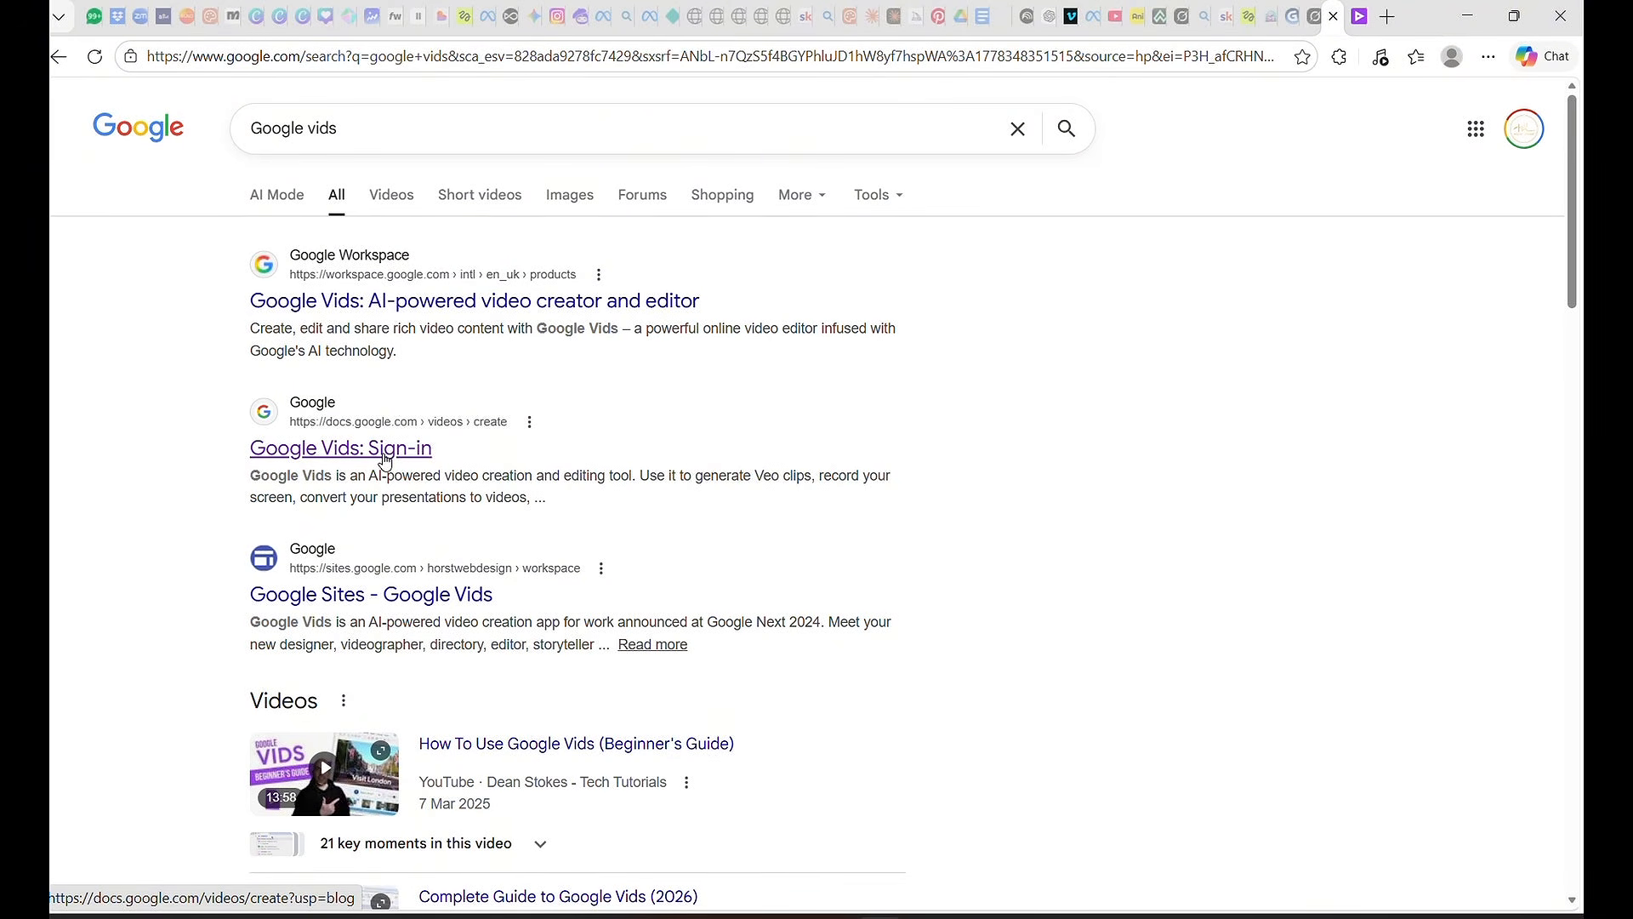
Step: Open Google Vids from the search results, start a video with Veo 3.1, and dismiss the avatar suggestion
{"action": "left_click", "coordinate": [383, 460]}
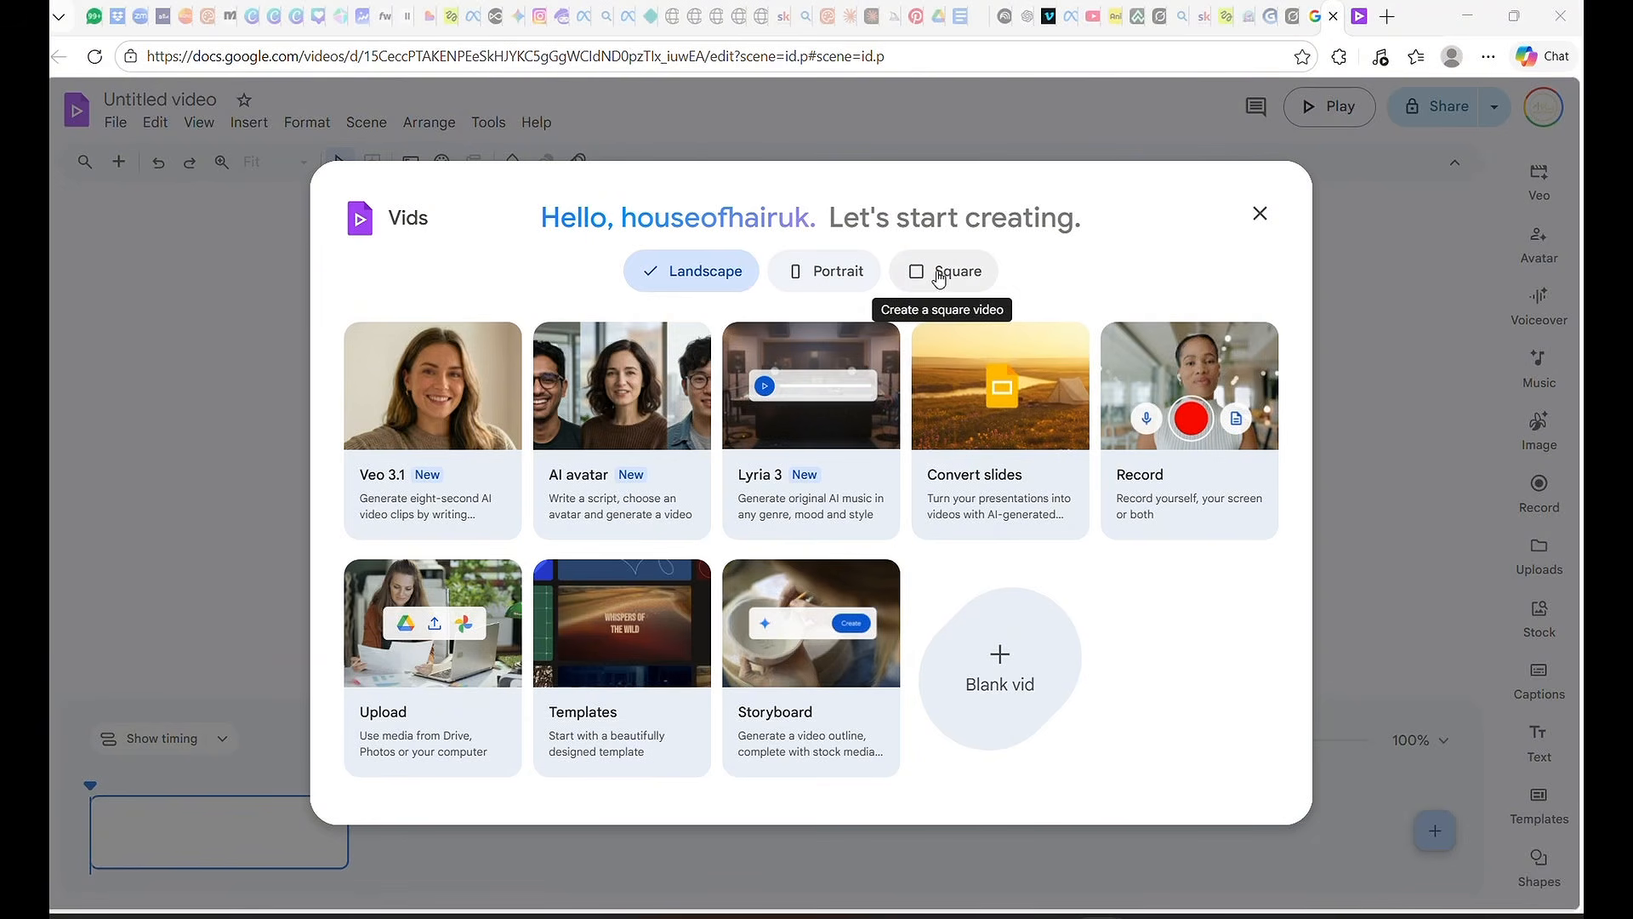
{"action": "left_click", "coordinate": [441, 453]}
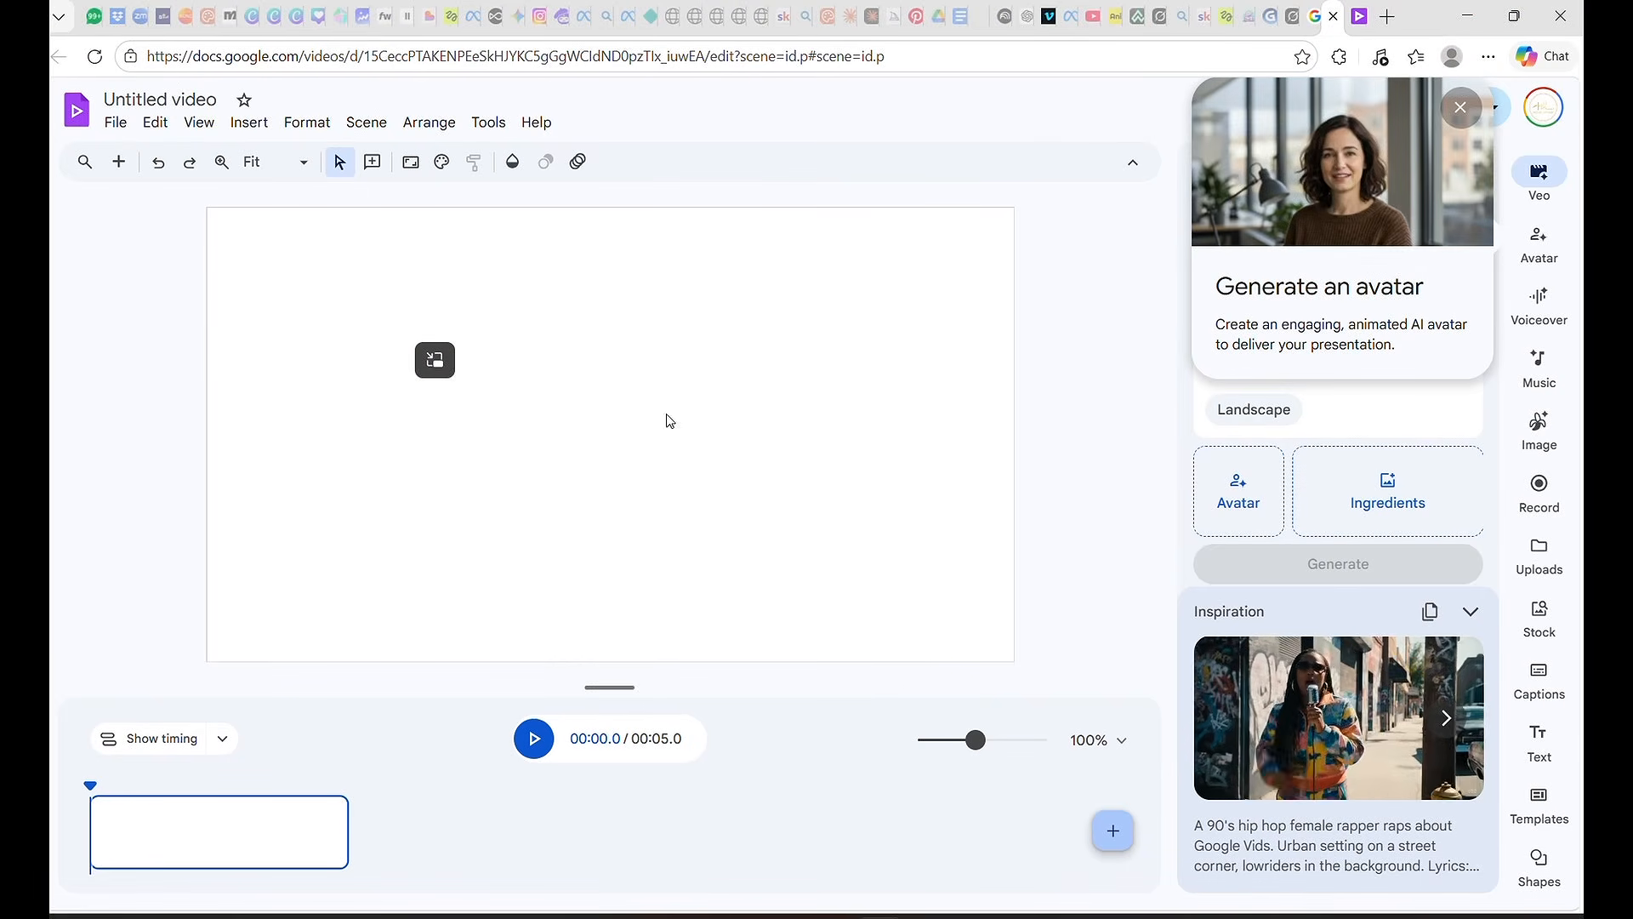
{"action": "left_click", "coordinate": [1461, 108]}
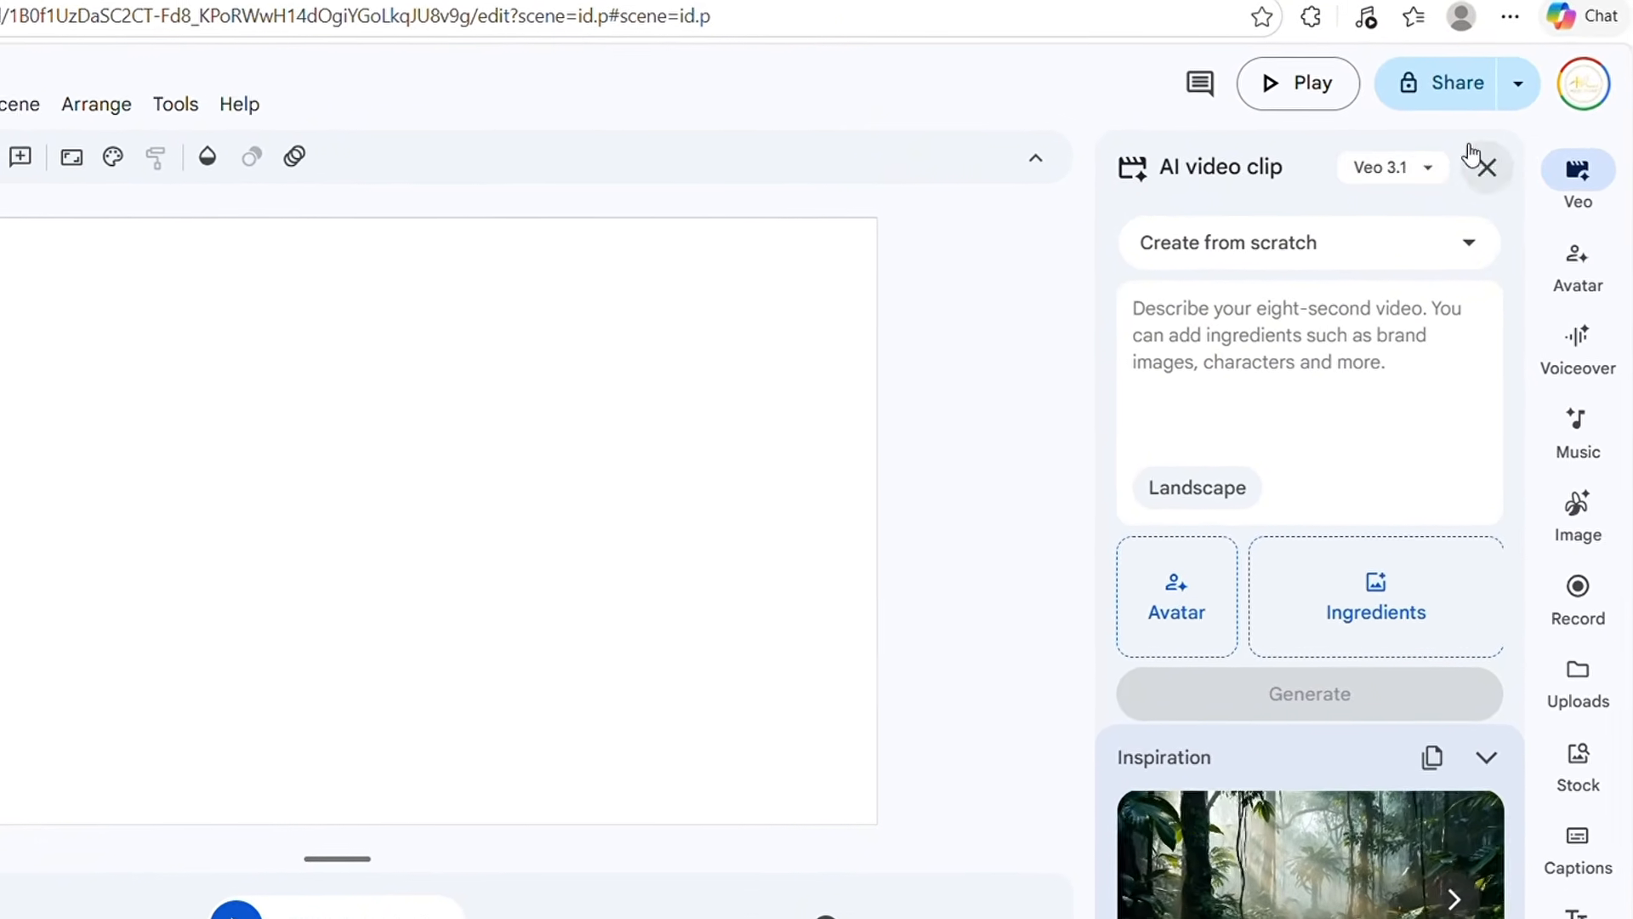
Step: Close and reopen the Veo AI video clip generator, and set its mode to Create from scratch
{"action": "left_click", "coordinate": [1485, 166]}
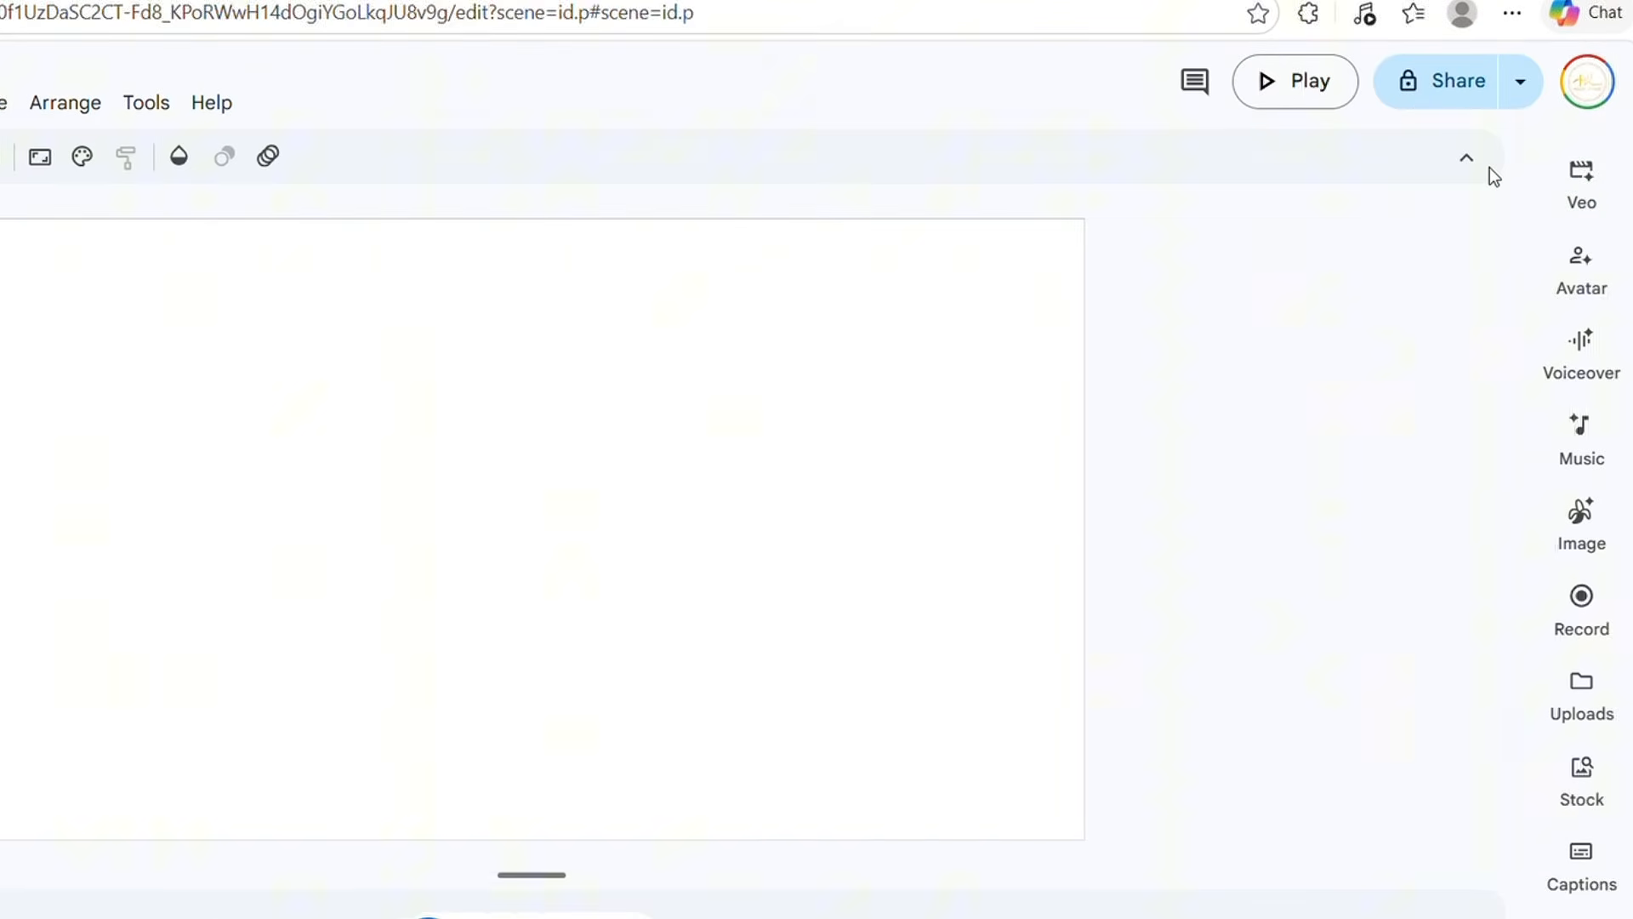
{"action": "left_click", "coordinate": [1580, 172]}
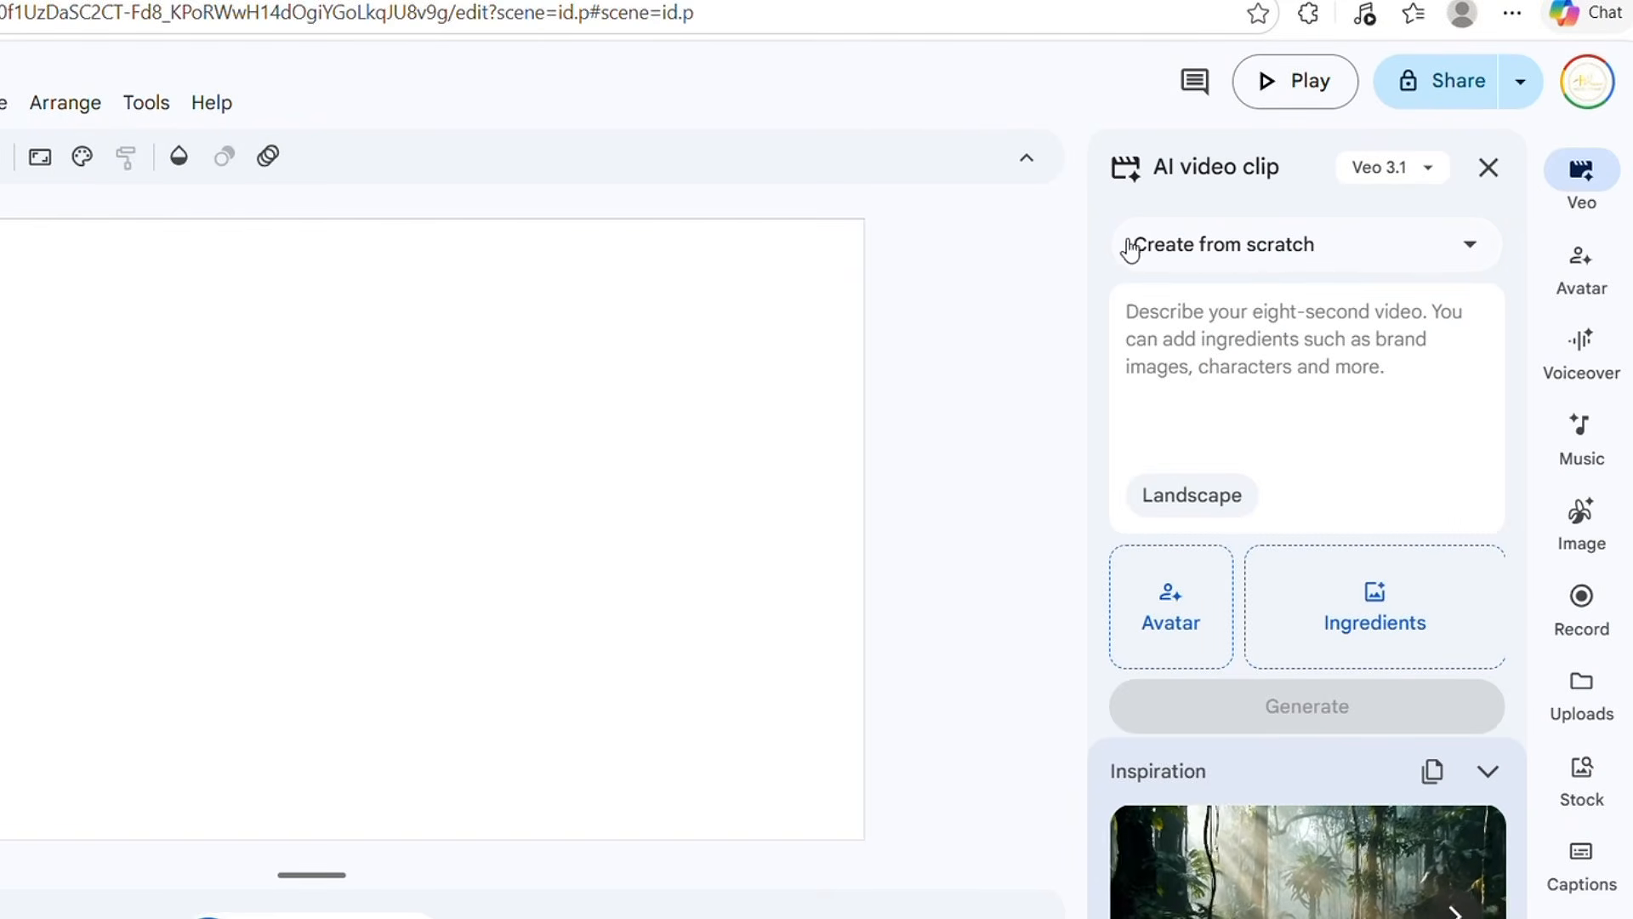
{"action": "left_click", "coordinate": [1240, 252]}
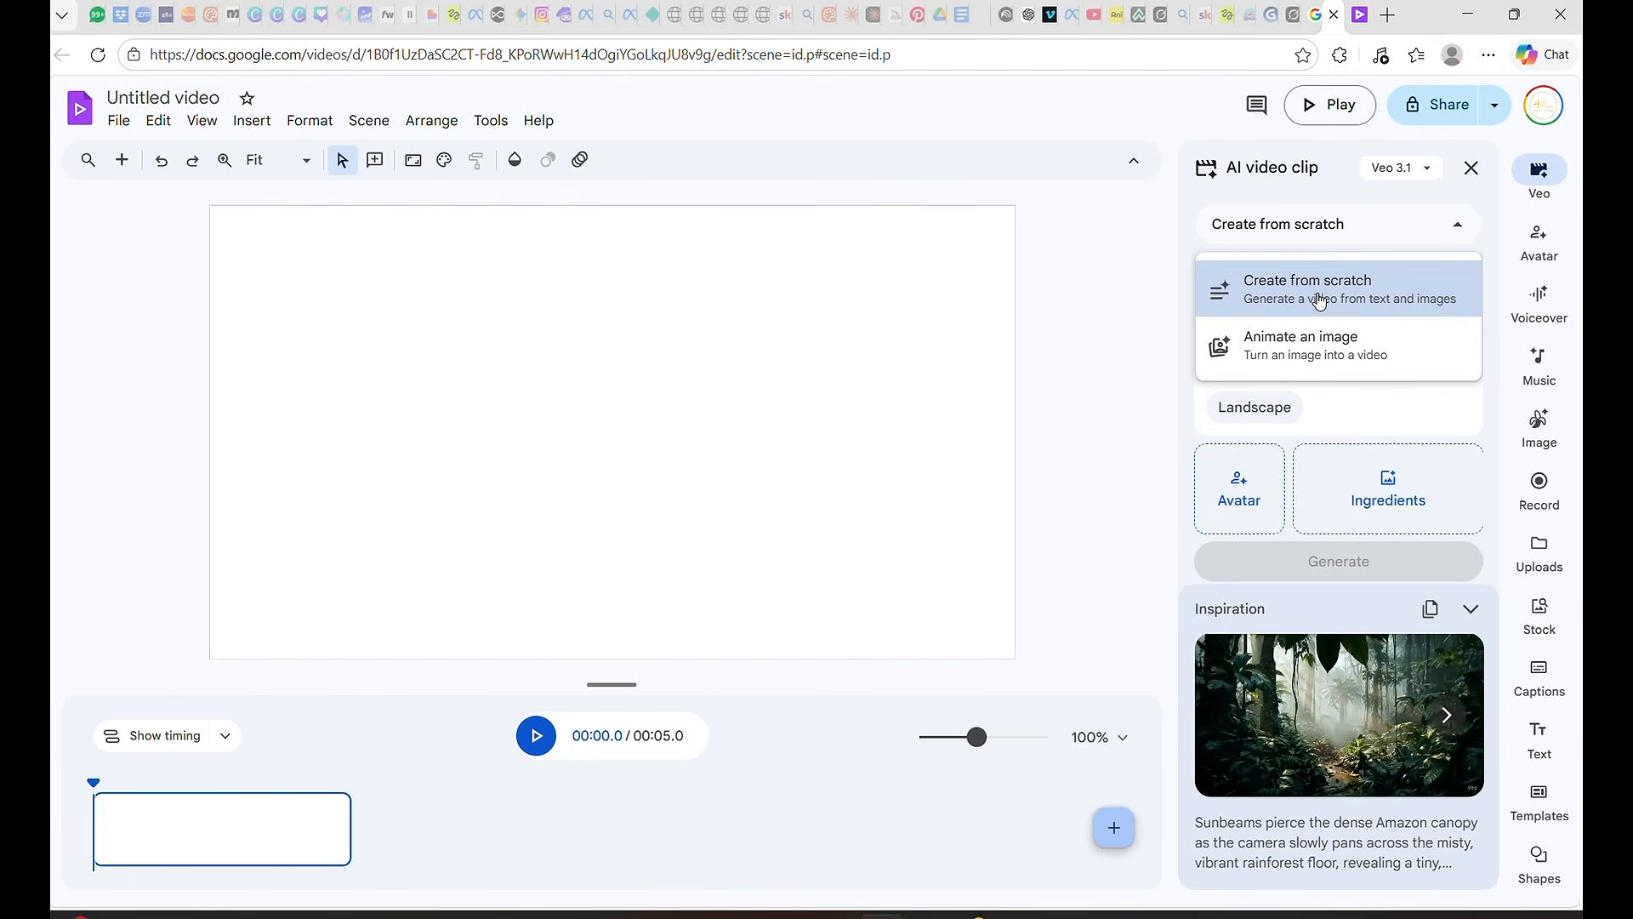
{"action": "left_click", "coordinate": [1319, 300]}
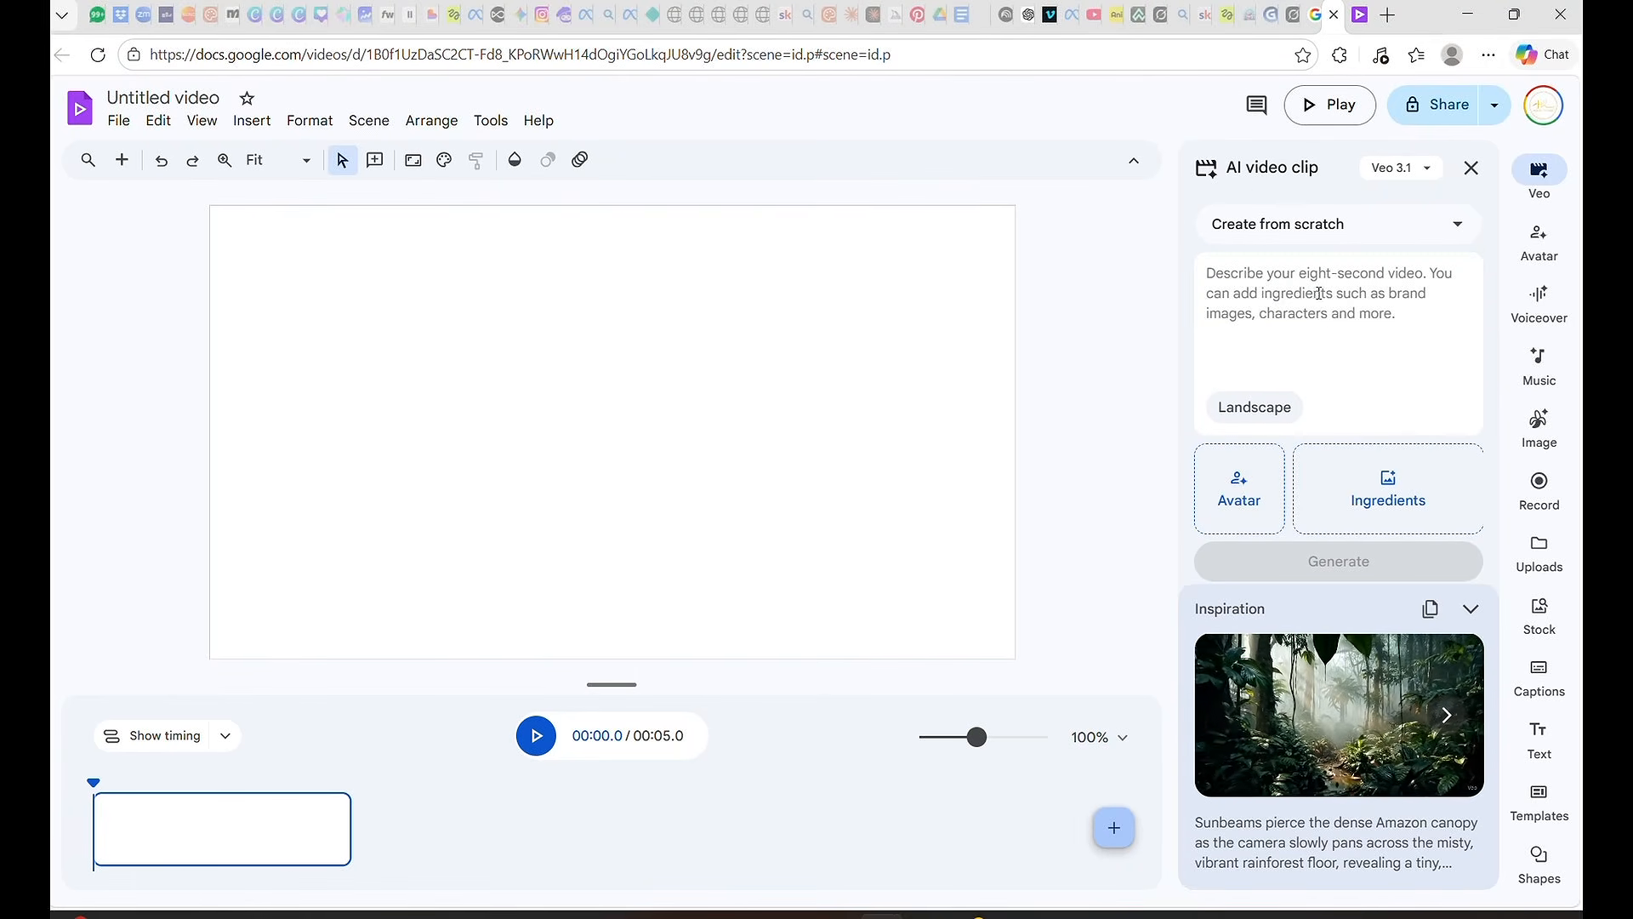
Step: Switch to the ChatGPT conversation and examine the full scene description and the husband and wife script
{"action": "left_click", "coordinate": [1028, 15]}
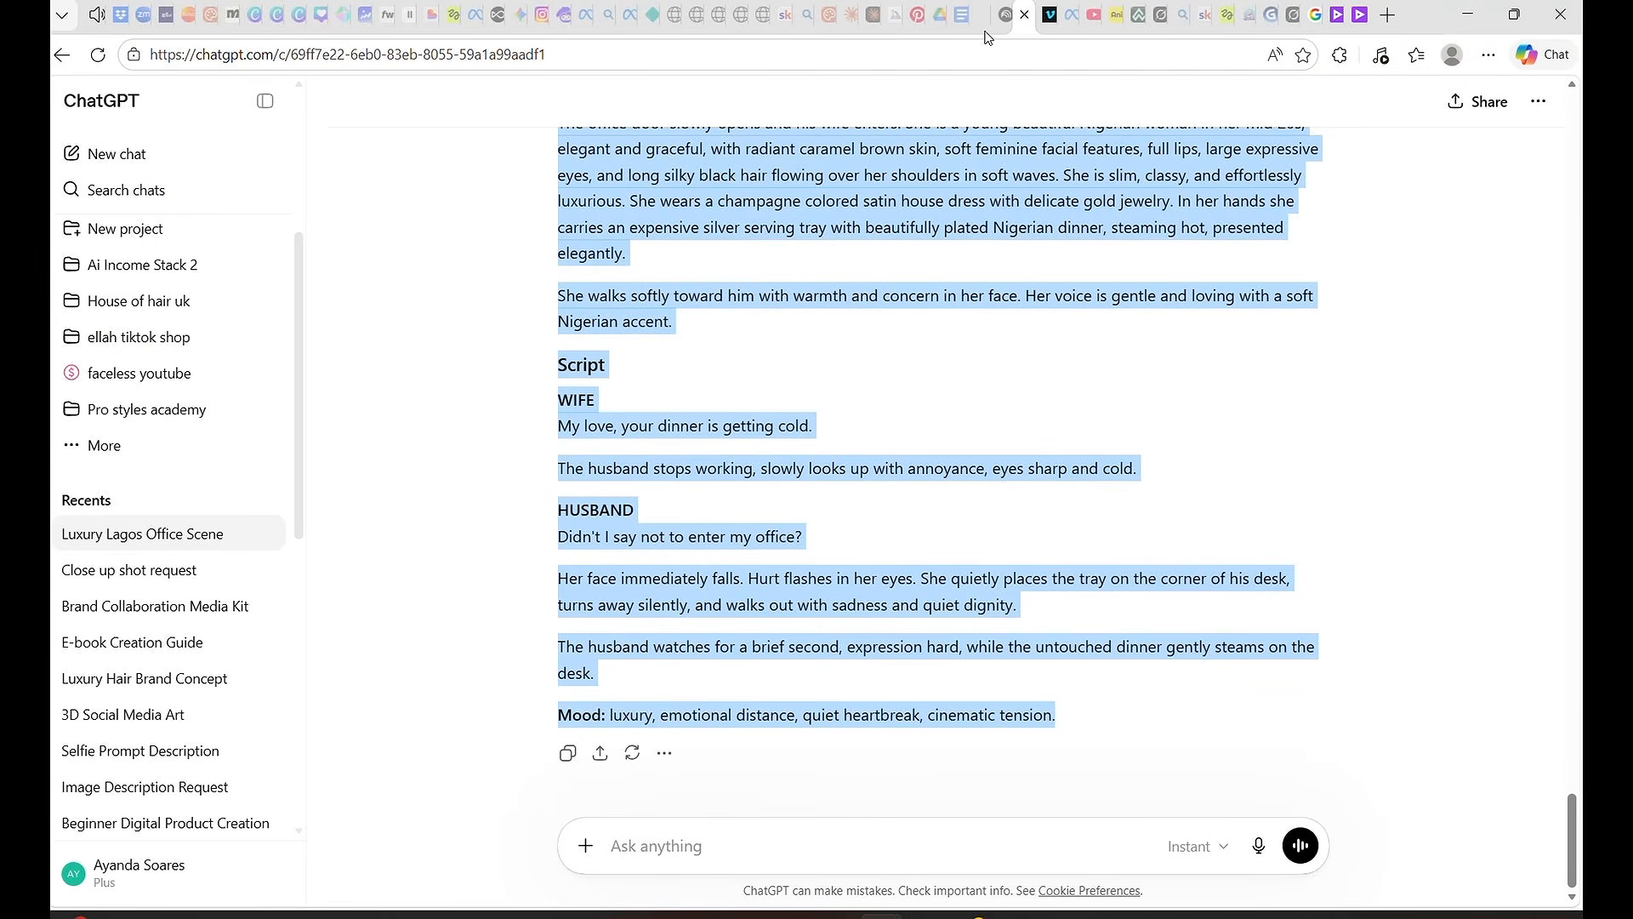
{"action": "left_click", "coordinate": [394, 319]}
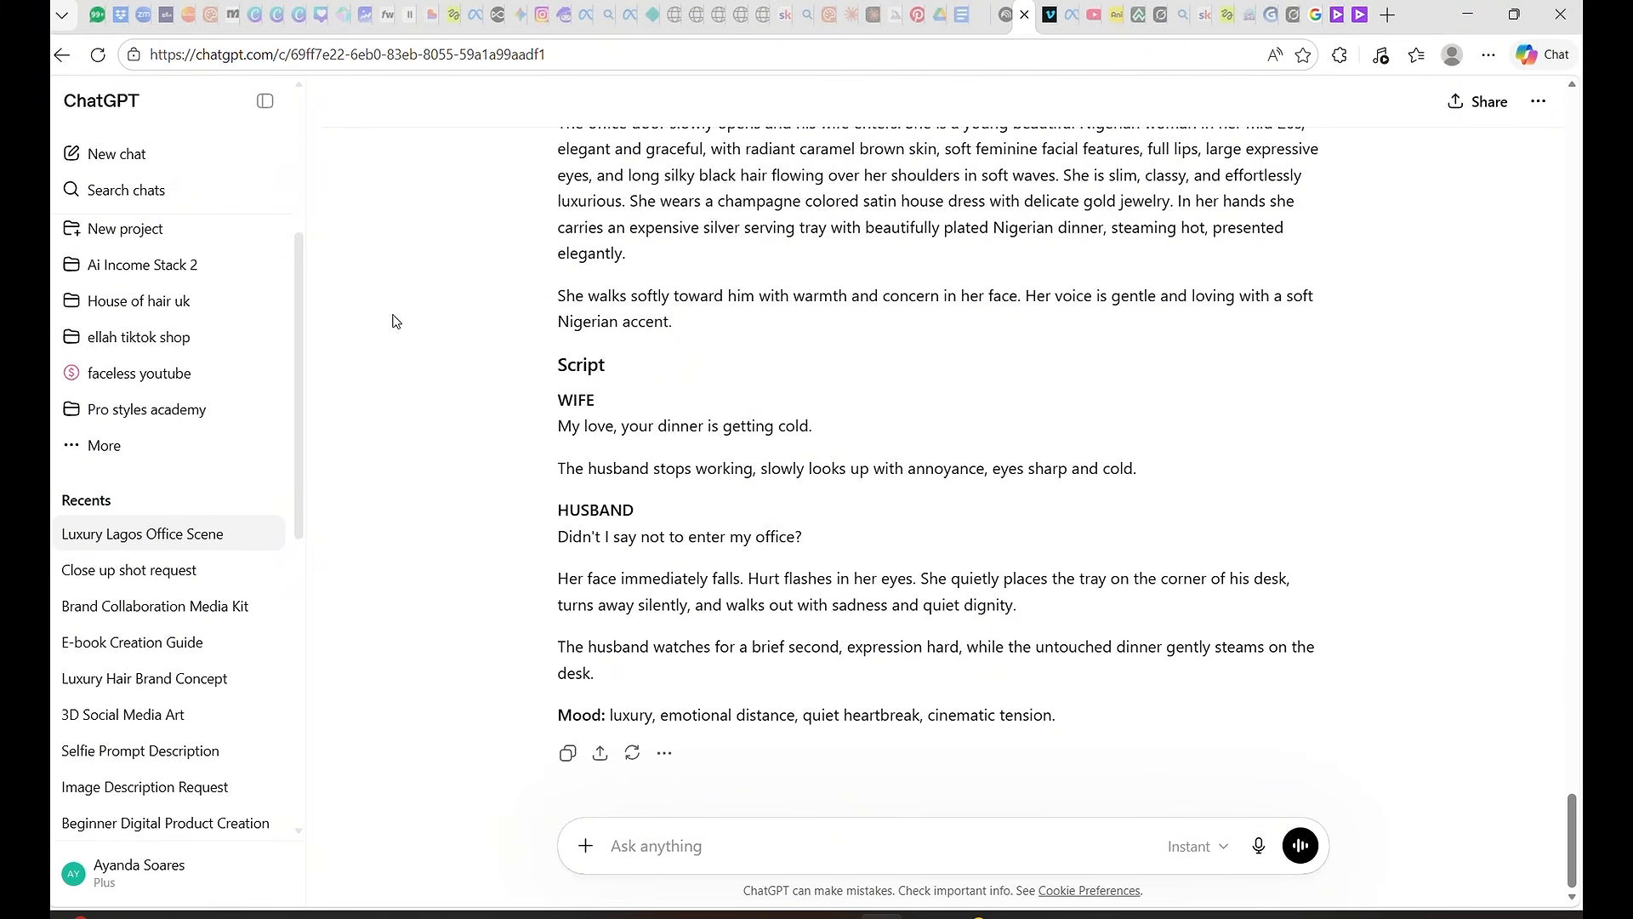
{"action": "scroll", "coordinate": [393, 319], "scroll_direction": "up", "scroll_amount": 5}
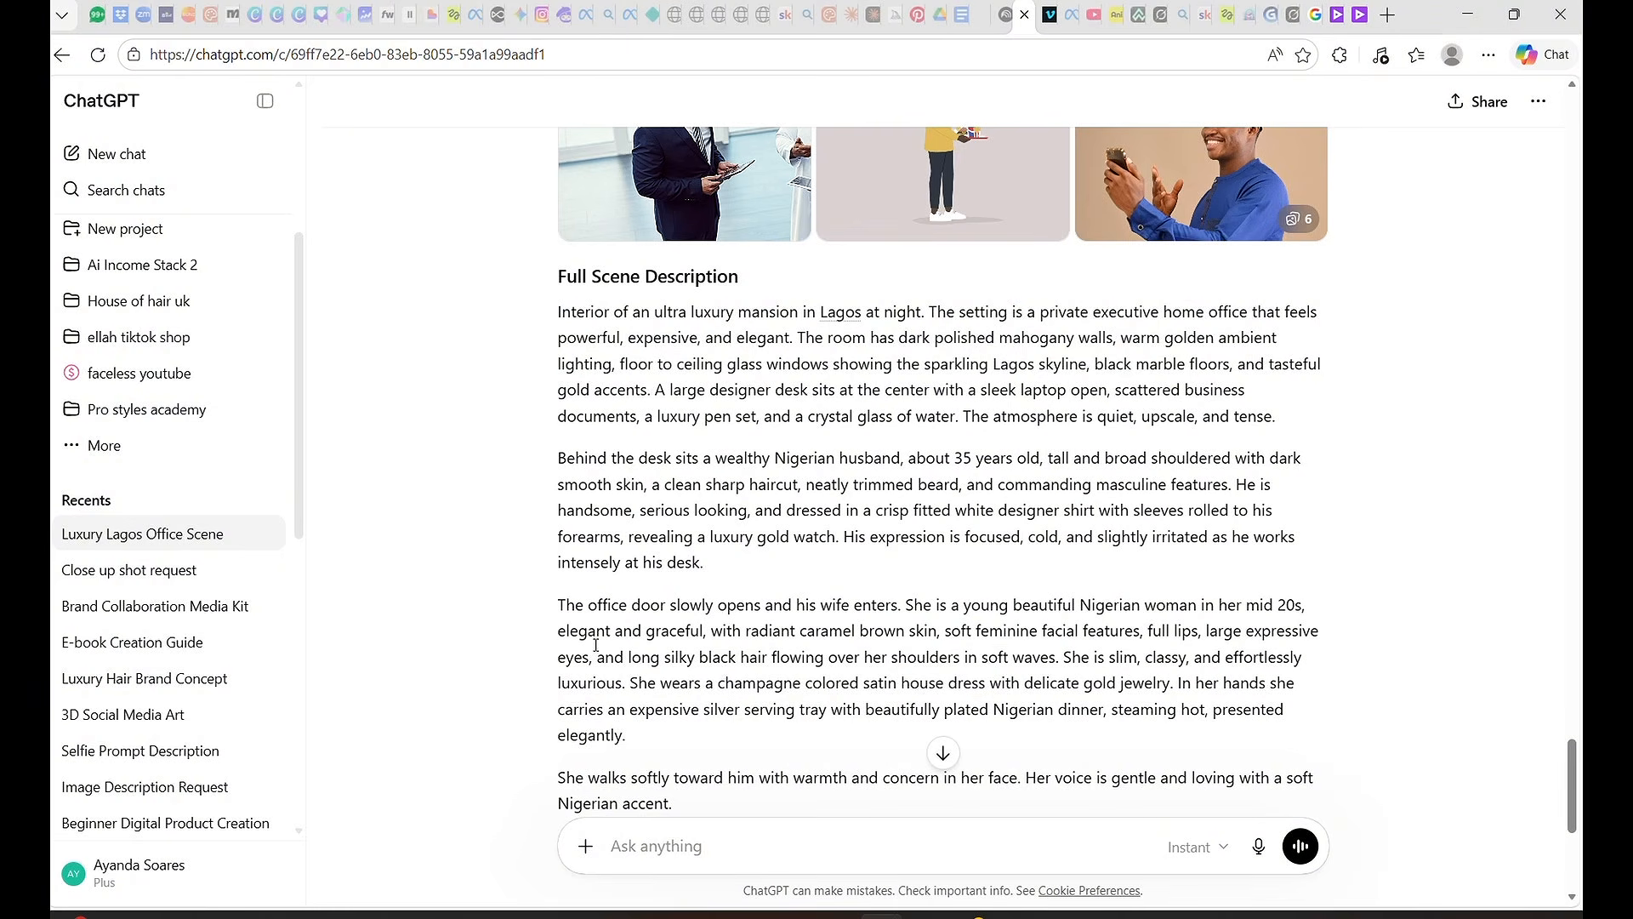
{"action": "scroll", "coordinate": [707, 557], "scroll_direction": "down", "scroll_amount": 5}
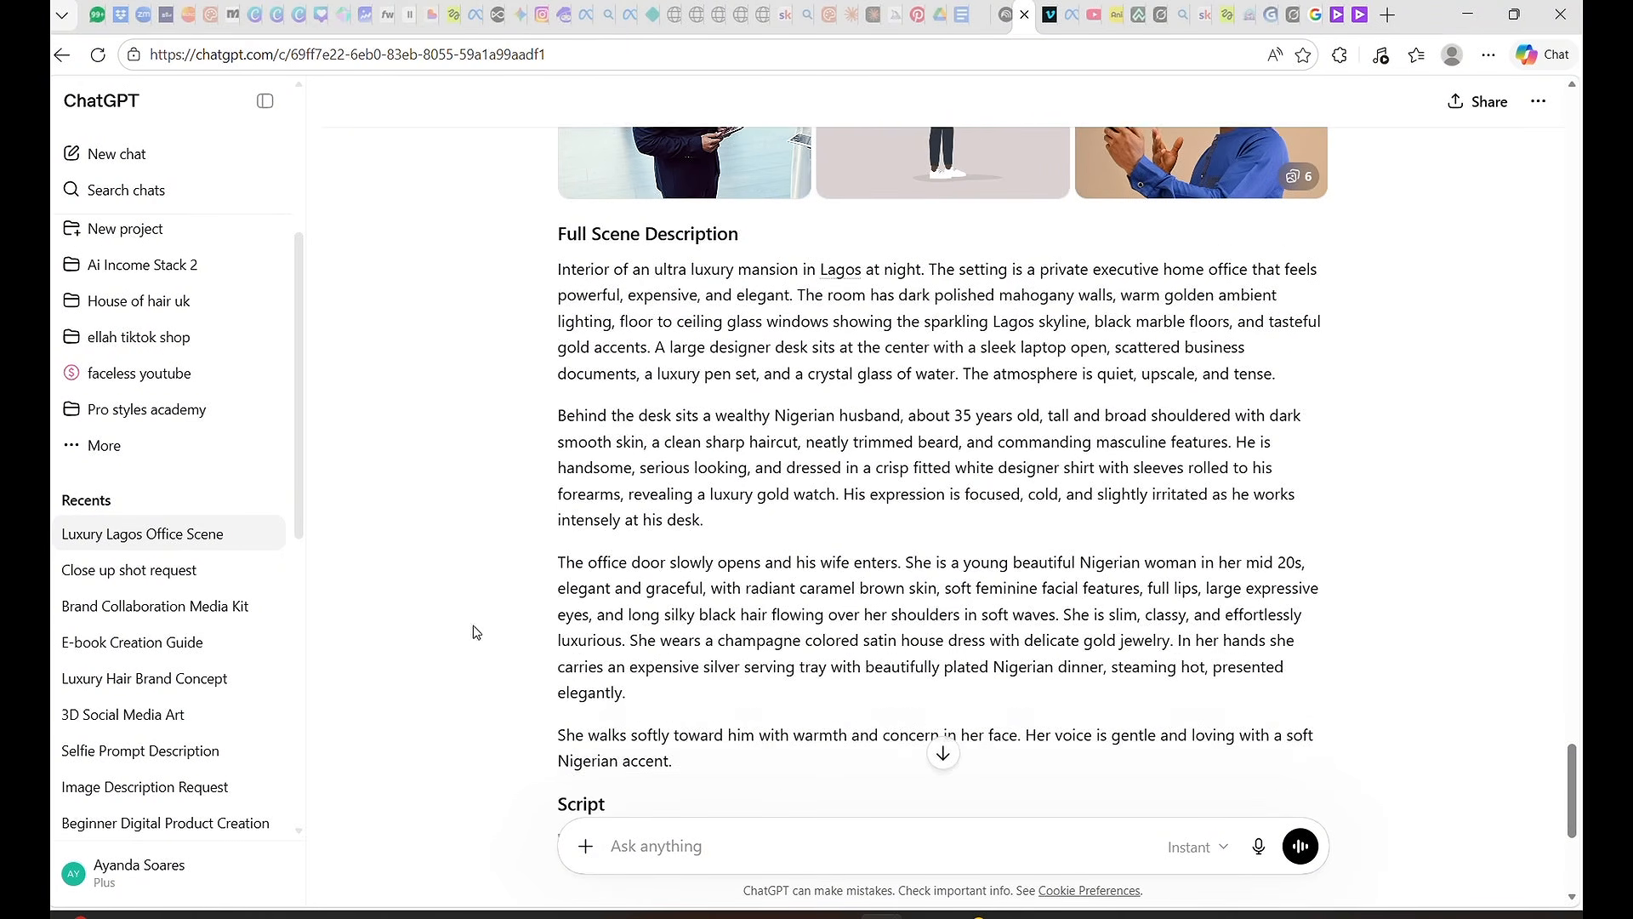
{"action": "scroll", "coordinate": [578, 504], "scroll_direction": "up", "scroll_amount": 1}
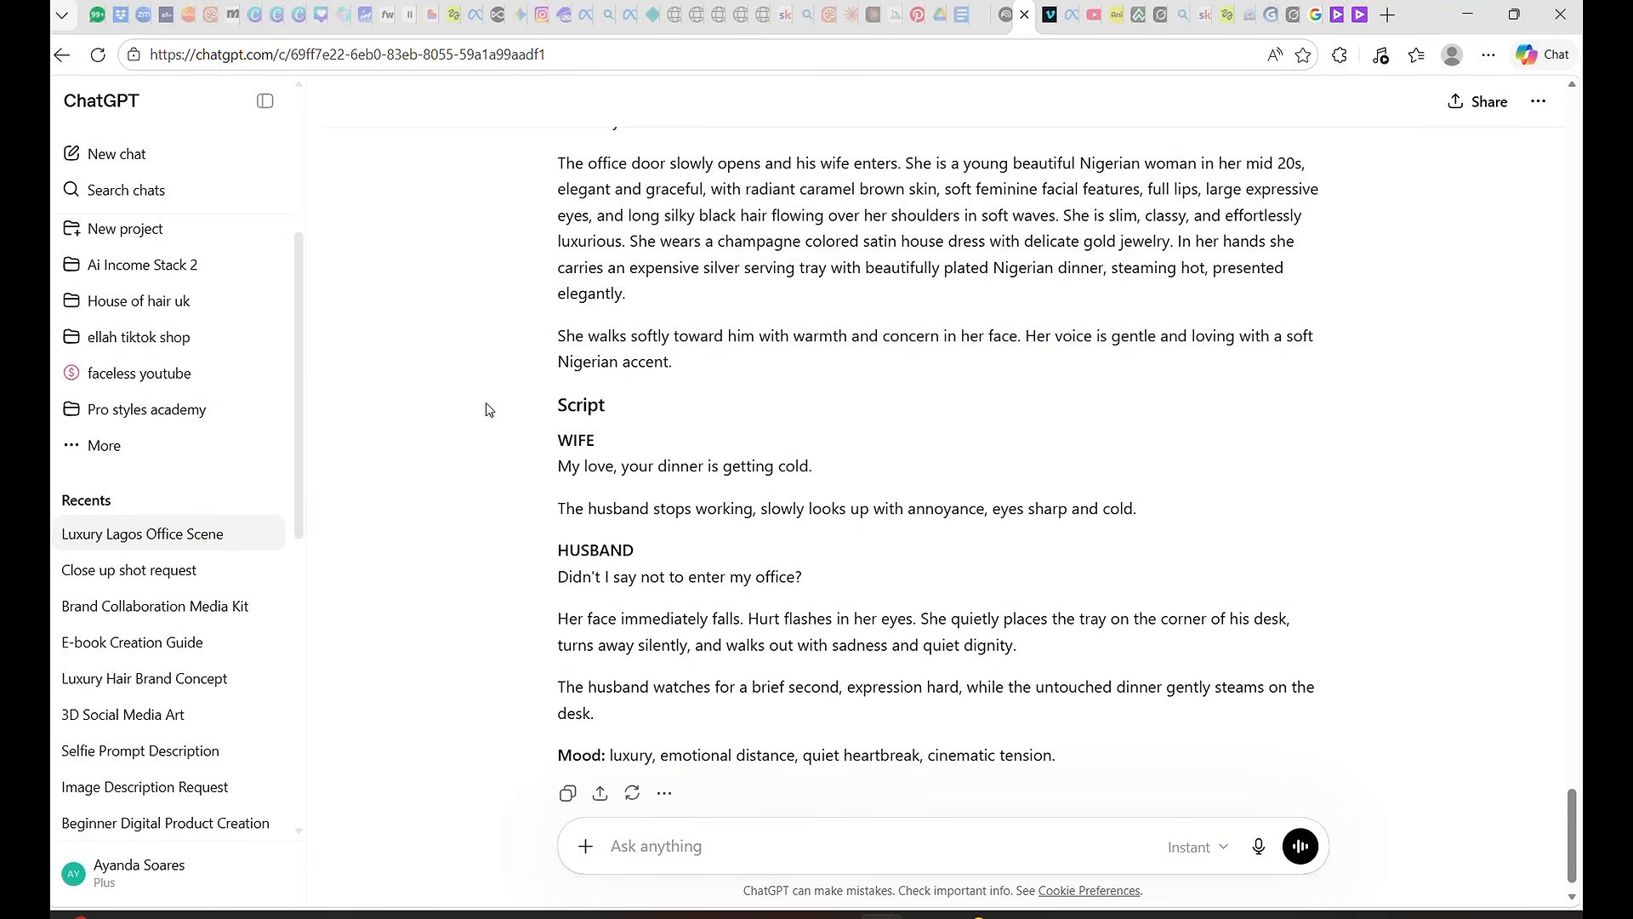
{"action": "scroll", "coordinate": [487, 402], "scroll_direction": "up", "scroll_amount": 6}
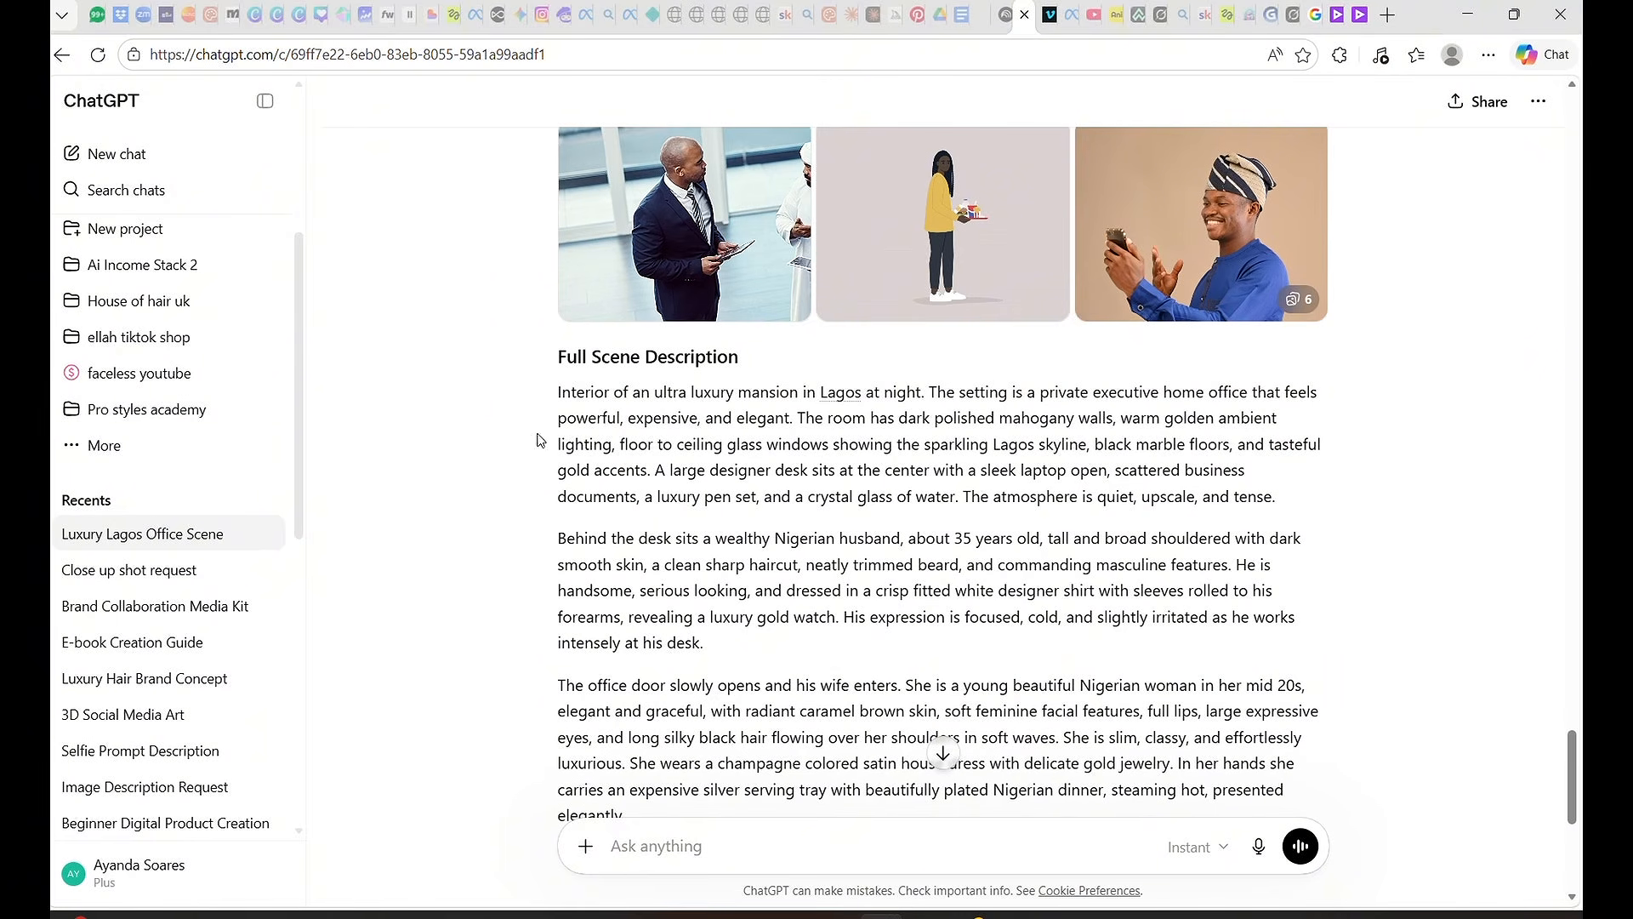
{"action": "scroll", "coordinate": [445, 576], "scroll_direction": "down", "scroll_amount": 1}
{"action": "scroll", "coordinate": [445, 576], "scroll_direction": "down", "scroll_amount": 5}
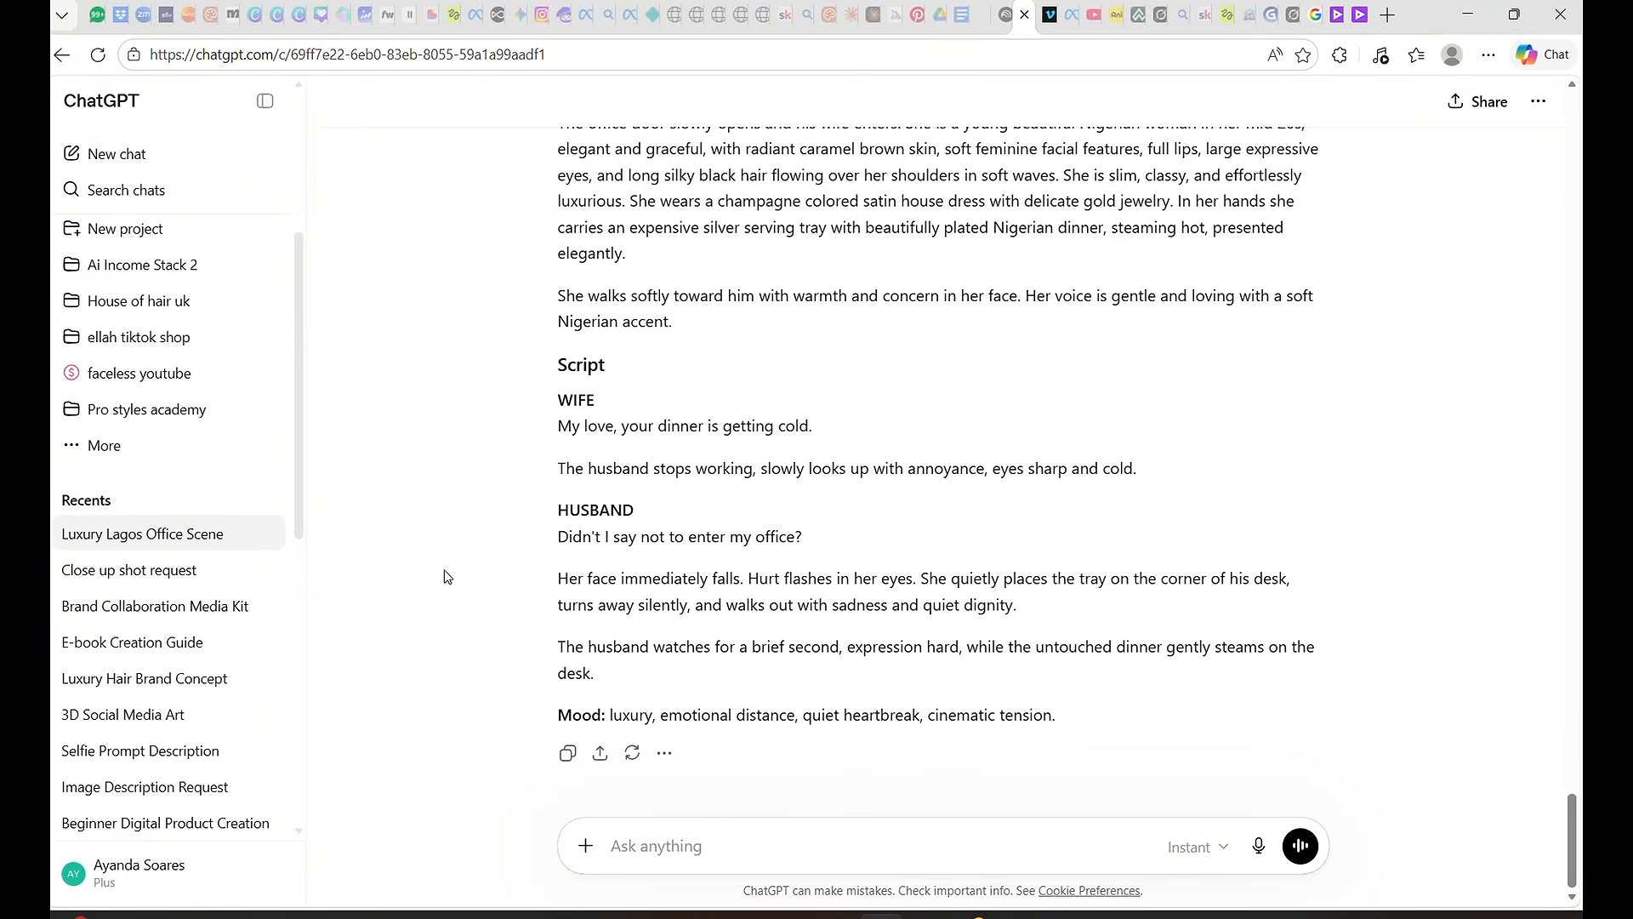
{"action": "scroll", "coordinate": [660, 574], "scroll_direction": "down", "scroll_amount": 1}
{"action": "scroll", "coordinate": [660, 574], "scroll_direction": "up", "scroll_amount": 7}
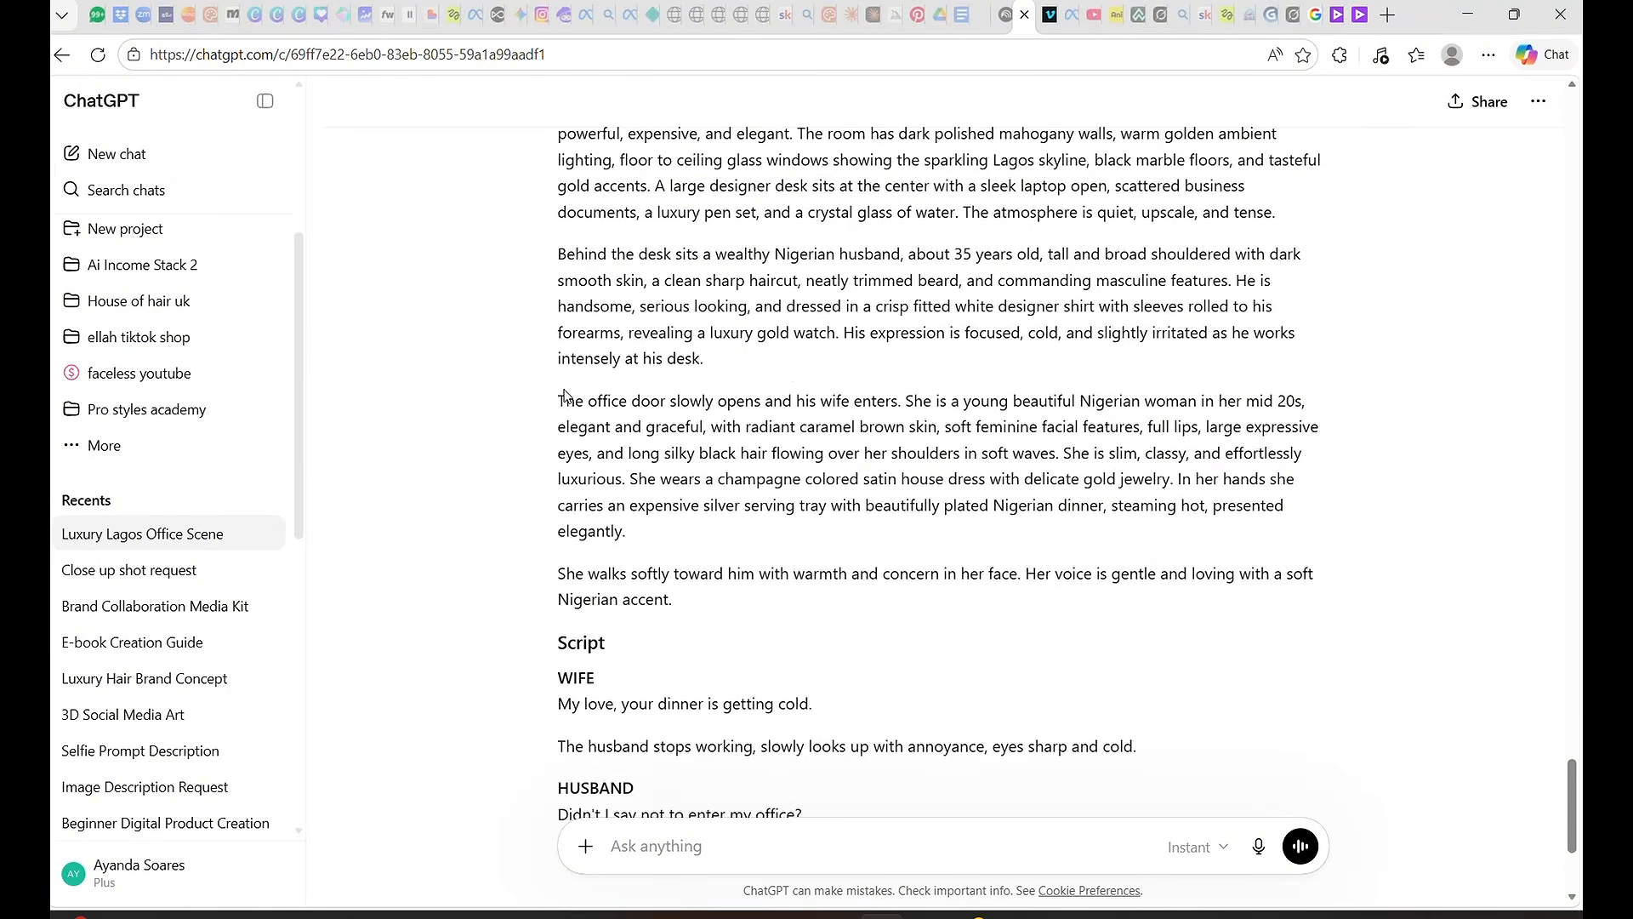
Step: Copy the scene description and script, and paste them as the Veo video prompt in Google Vids
{"action": "left_click_drag", "start_coordinate": [558, 433], "coordinate": [1110, 748]}
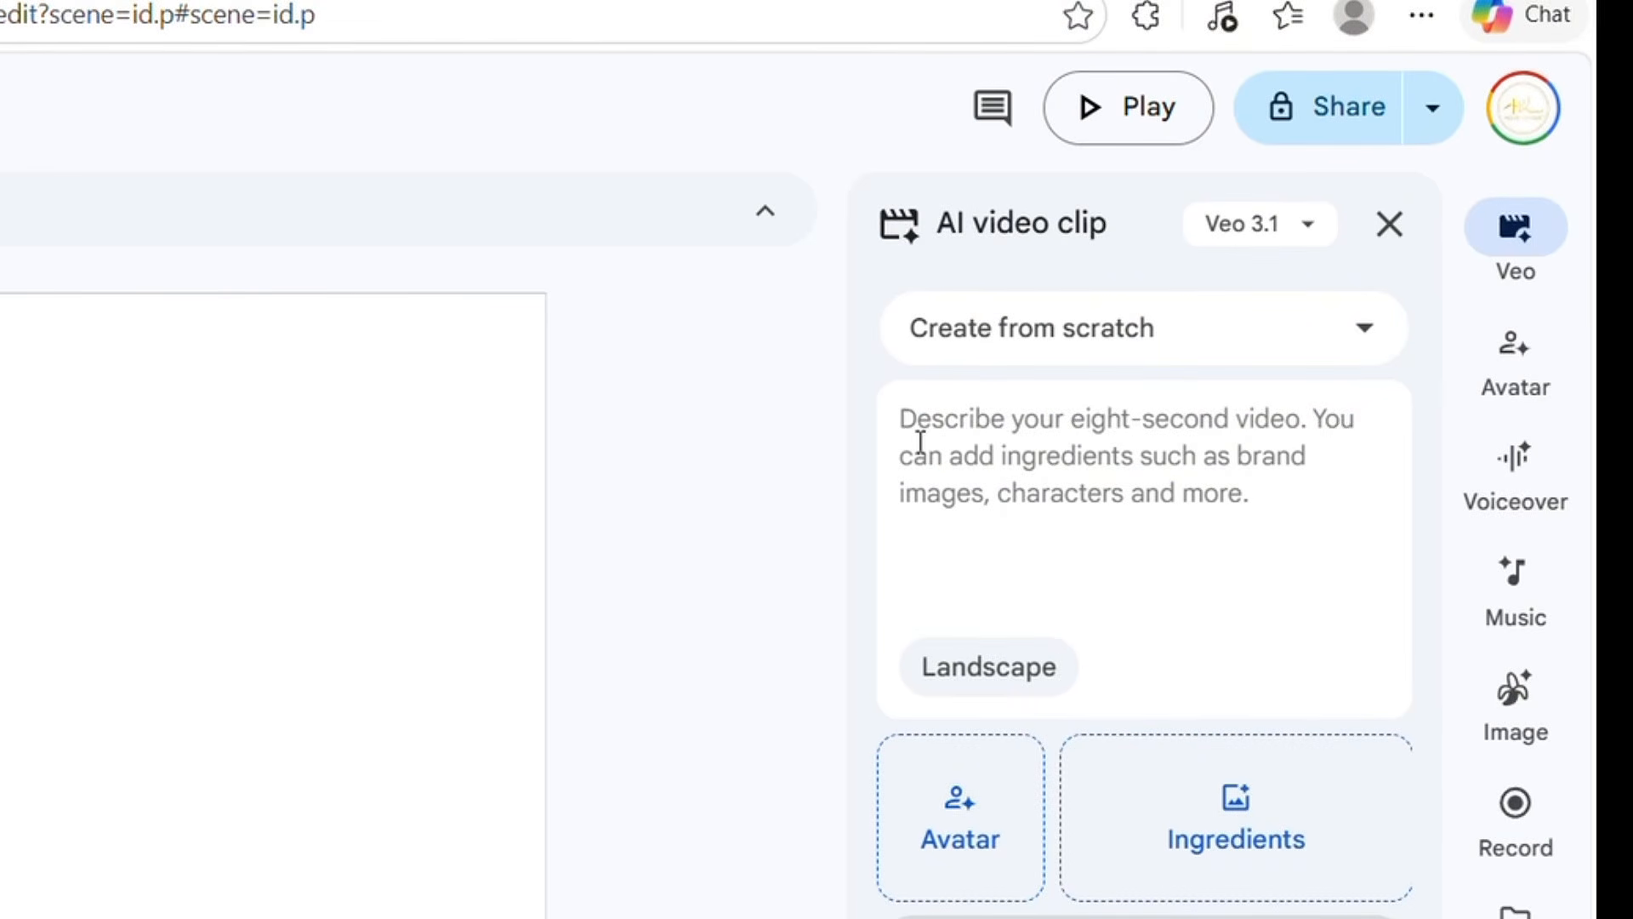
{"action": "right_click", "coordinate": [978, 455]}
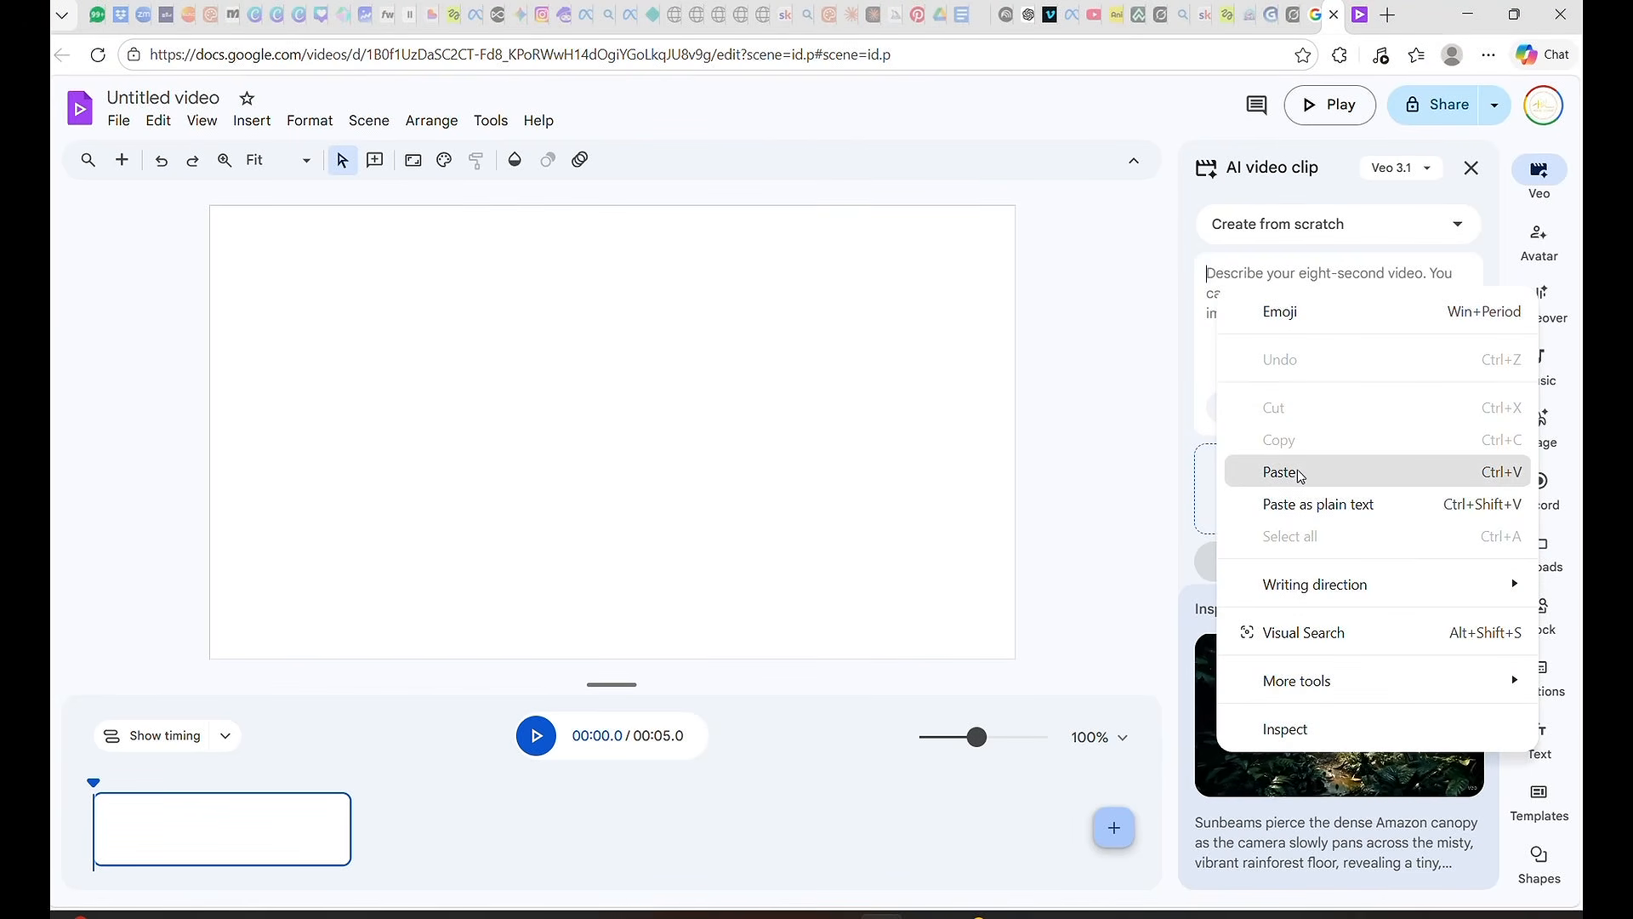
{"action": "left_click", "coordinate": [1076, 790]}
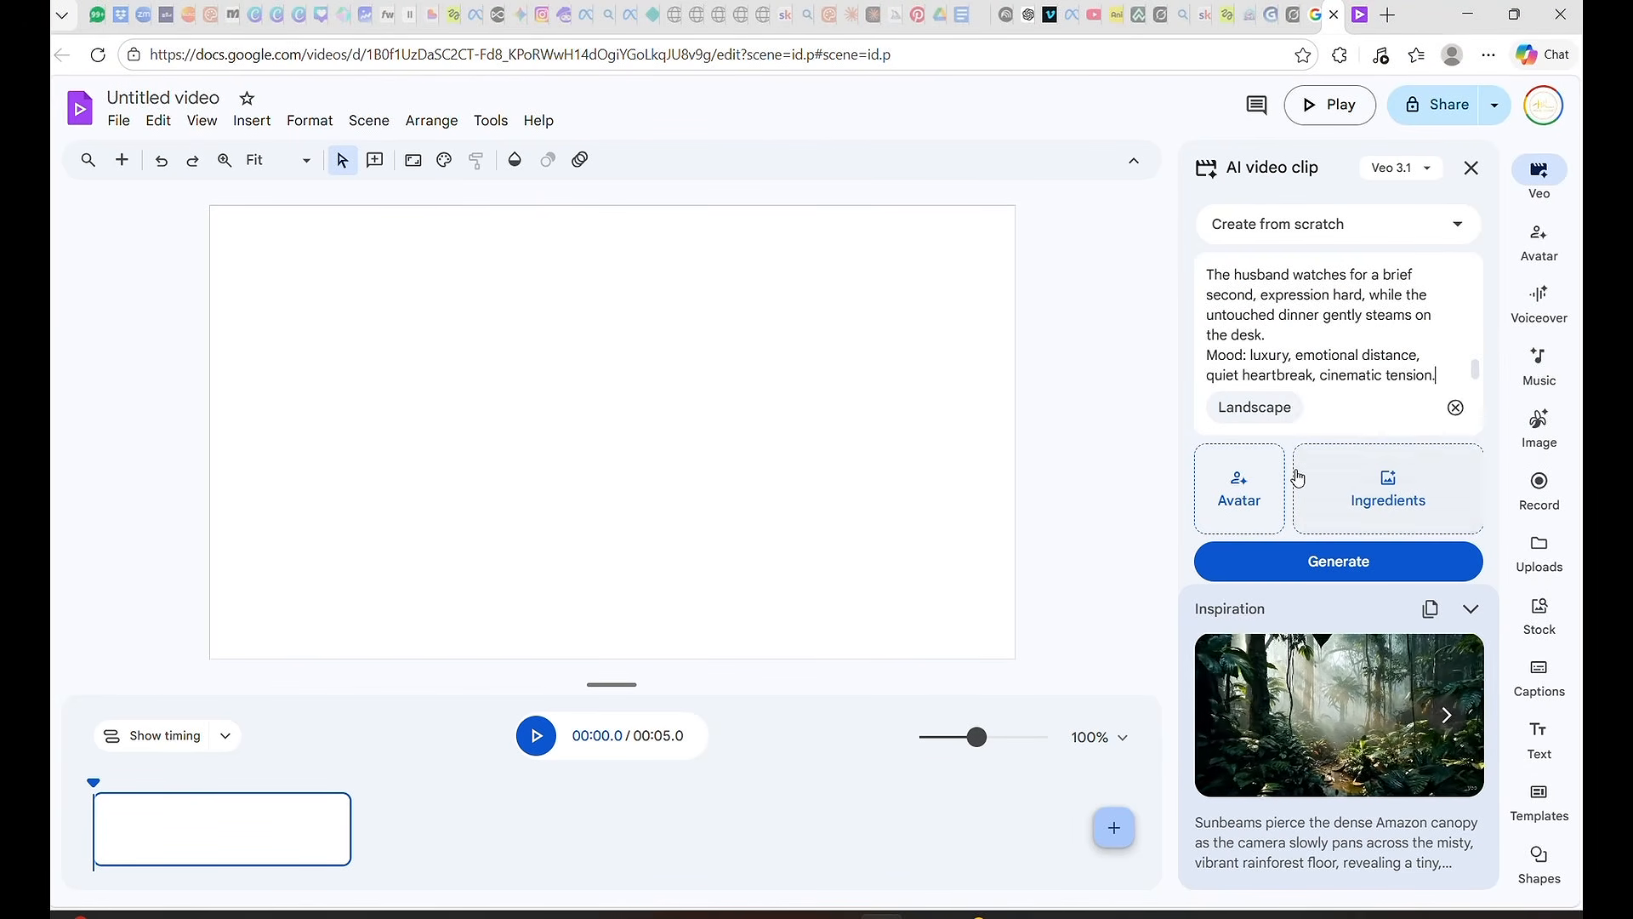
Step: Browse the gallery of available avatars down to its end and close it without choosing one
{"action": "left_click", "coordinate": [1229, 497]}
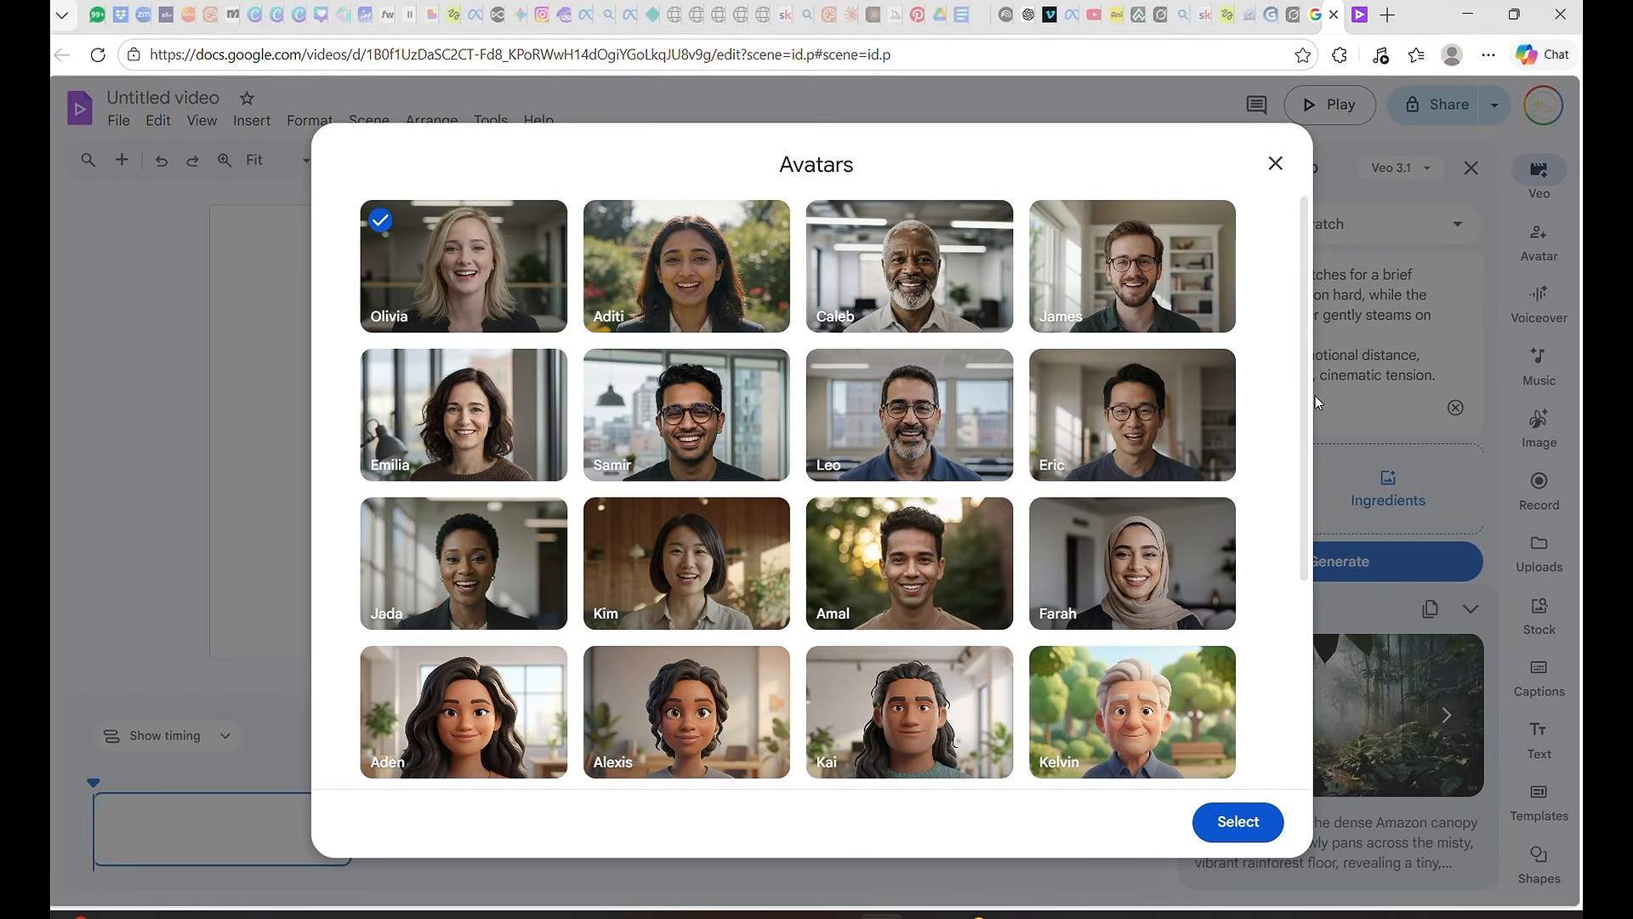
{"action": "left_click_drag", "start_coordinate": [1308, 390], "coordinate": [1291, 711]}
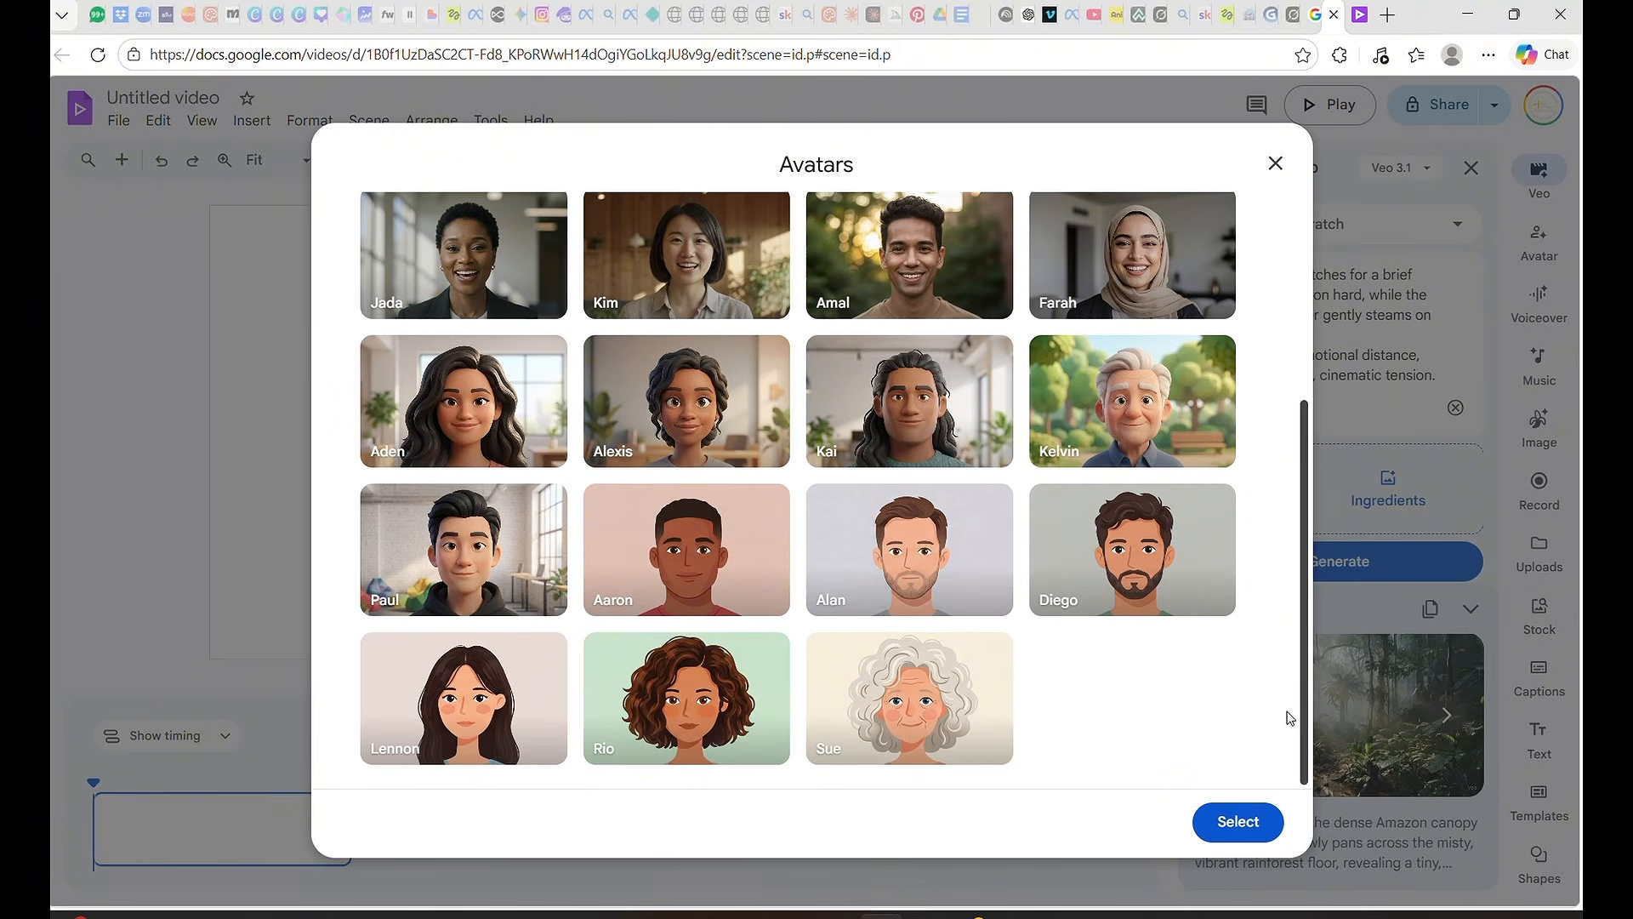
{"action": "left_click", "coordinate": [1275, 164]}
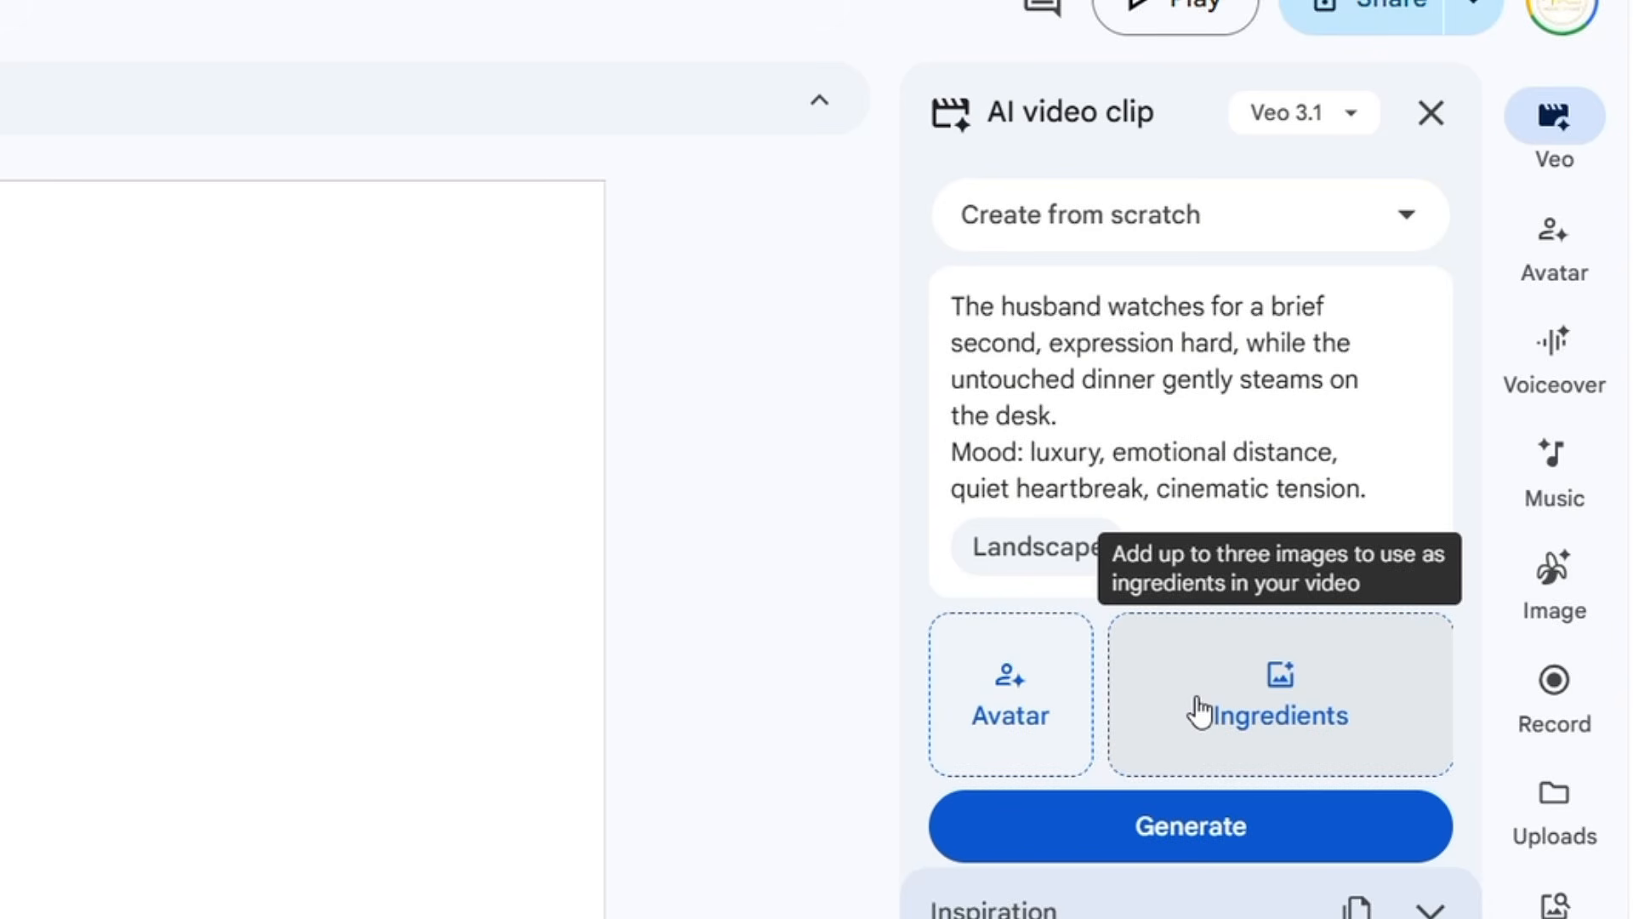
Step: Generate an AI video from the prompt and insert the first generated clip of the man at his laptop
{"action": "left_click", "coordinate": [1172, 821]}
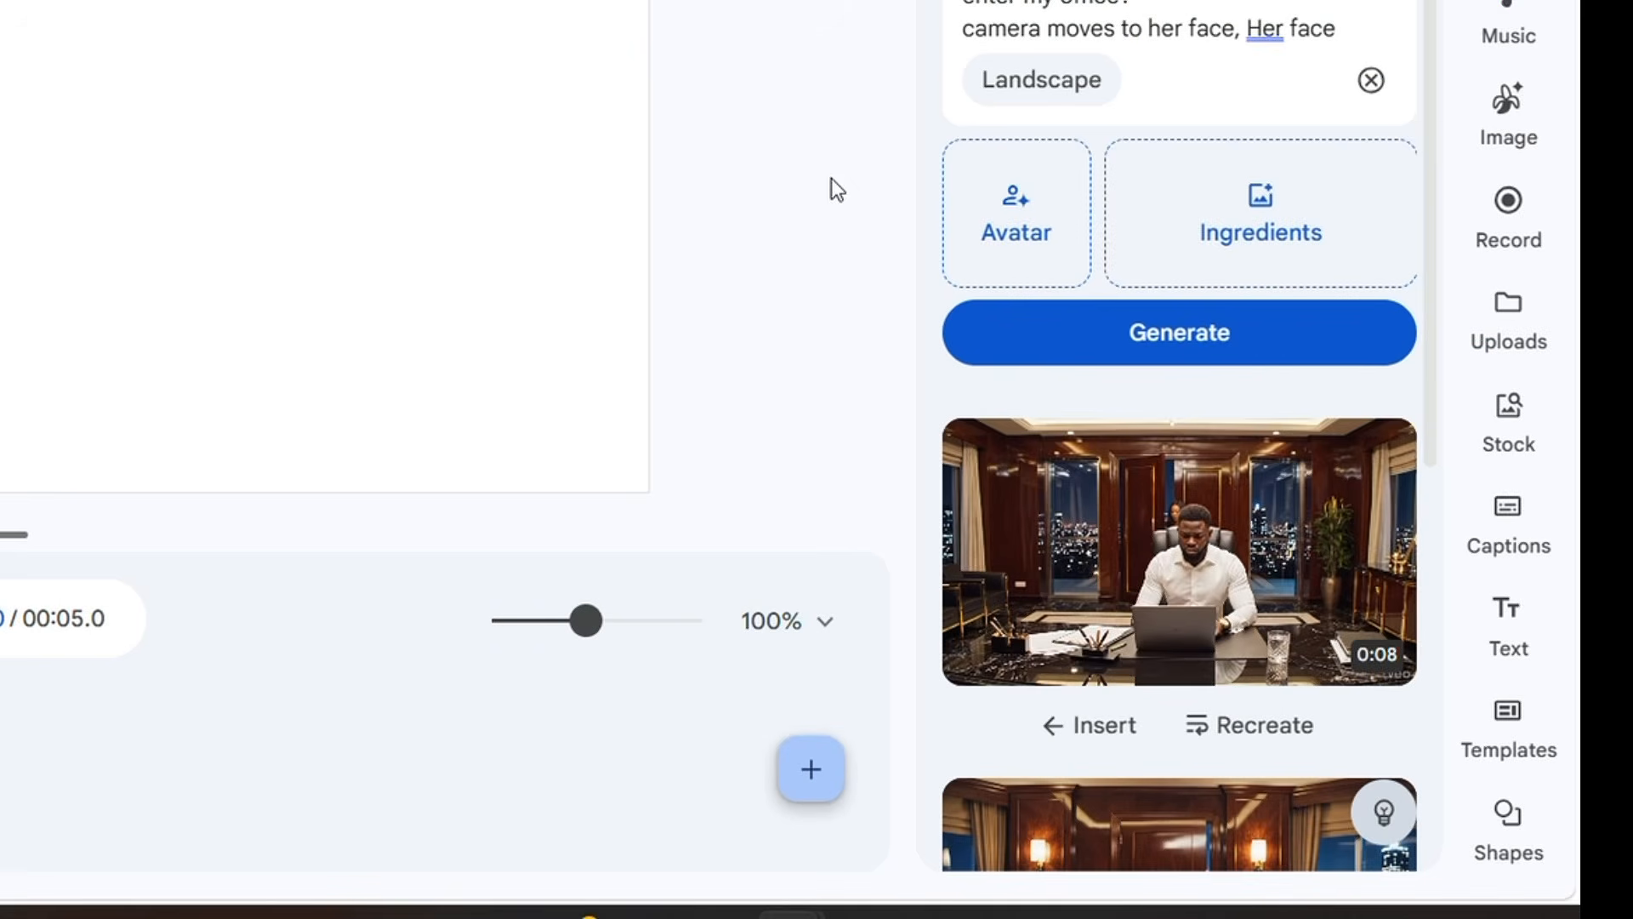
{"action": "mouse_move", "coordinate": [1297, 690]}
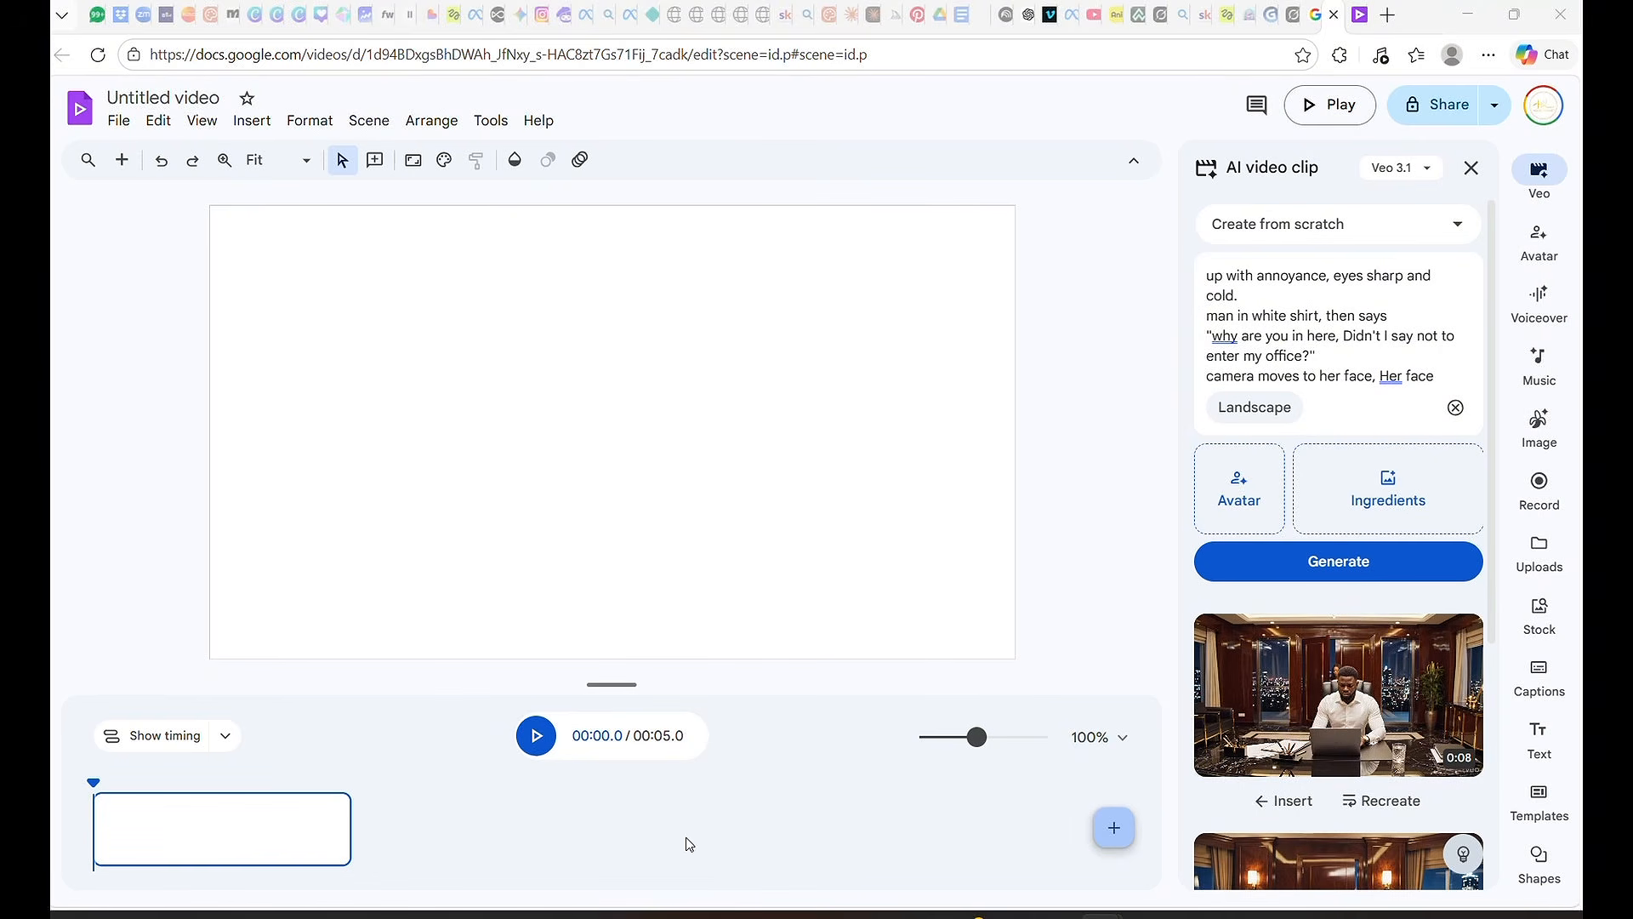
{"action": "left_click", "coordinate": [1294, 804]}
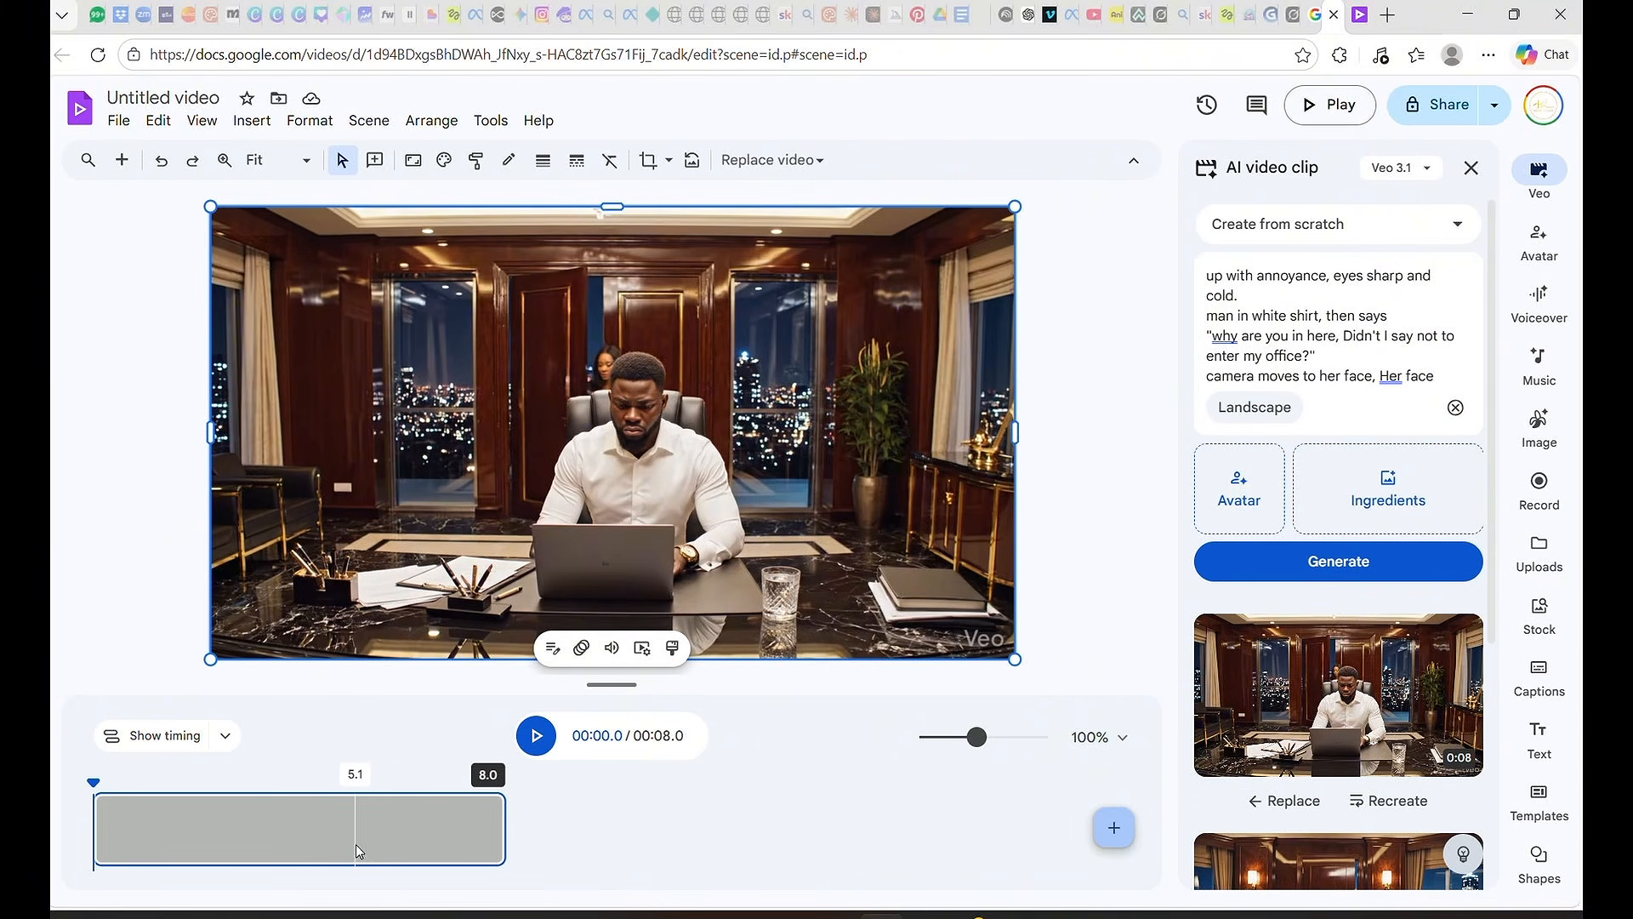
Step: Try to extend the clip's end on the timeline and to trim its start to the 1.2-second mark
{"action": "left_click", "coordinate": [502, 832]}
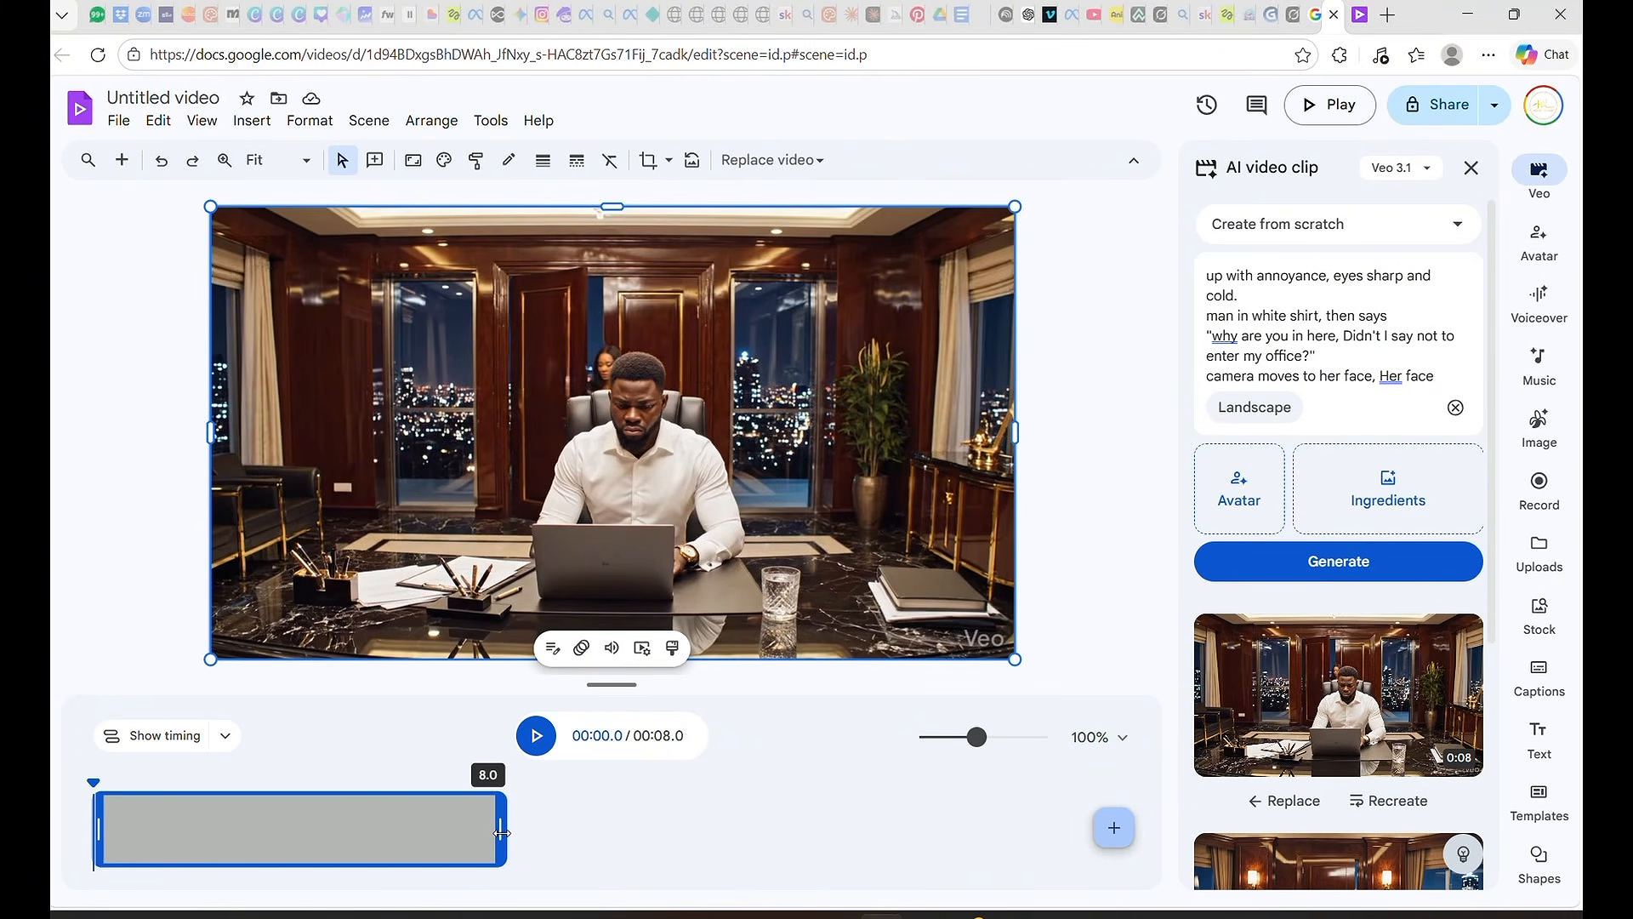
{"action": "left_click_drag", "start_coordinate": [502, 833], "coordinate": [581, 855]}
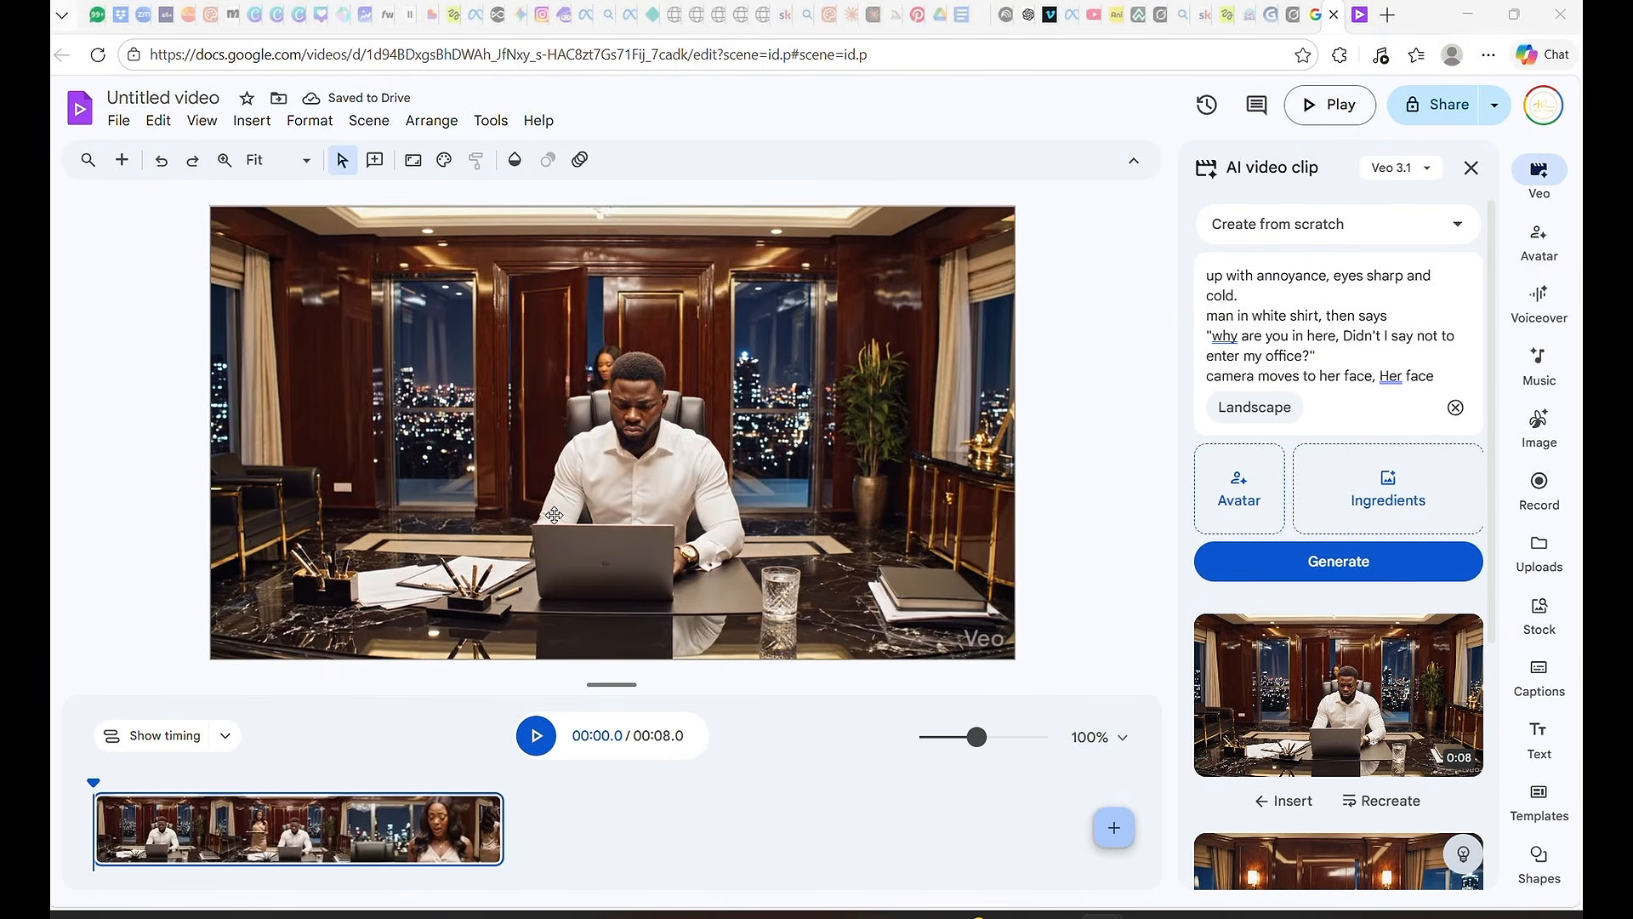
{"action": "left_click", "coordinate": [534, 737]}
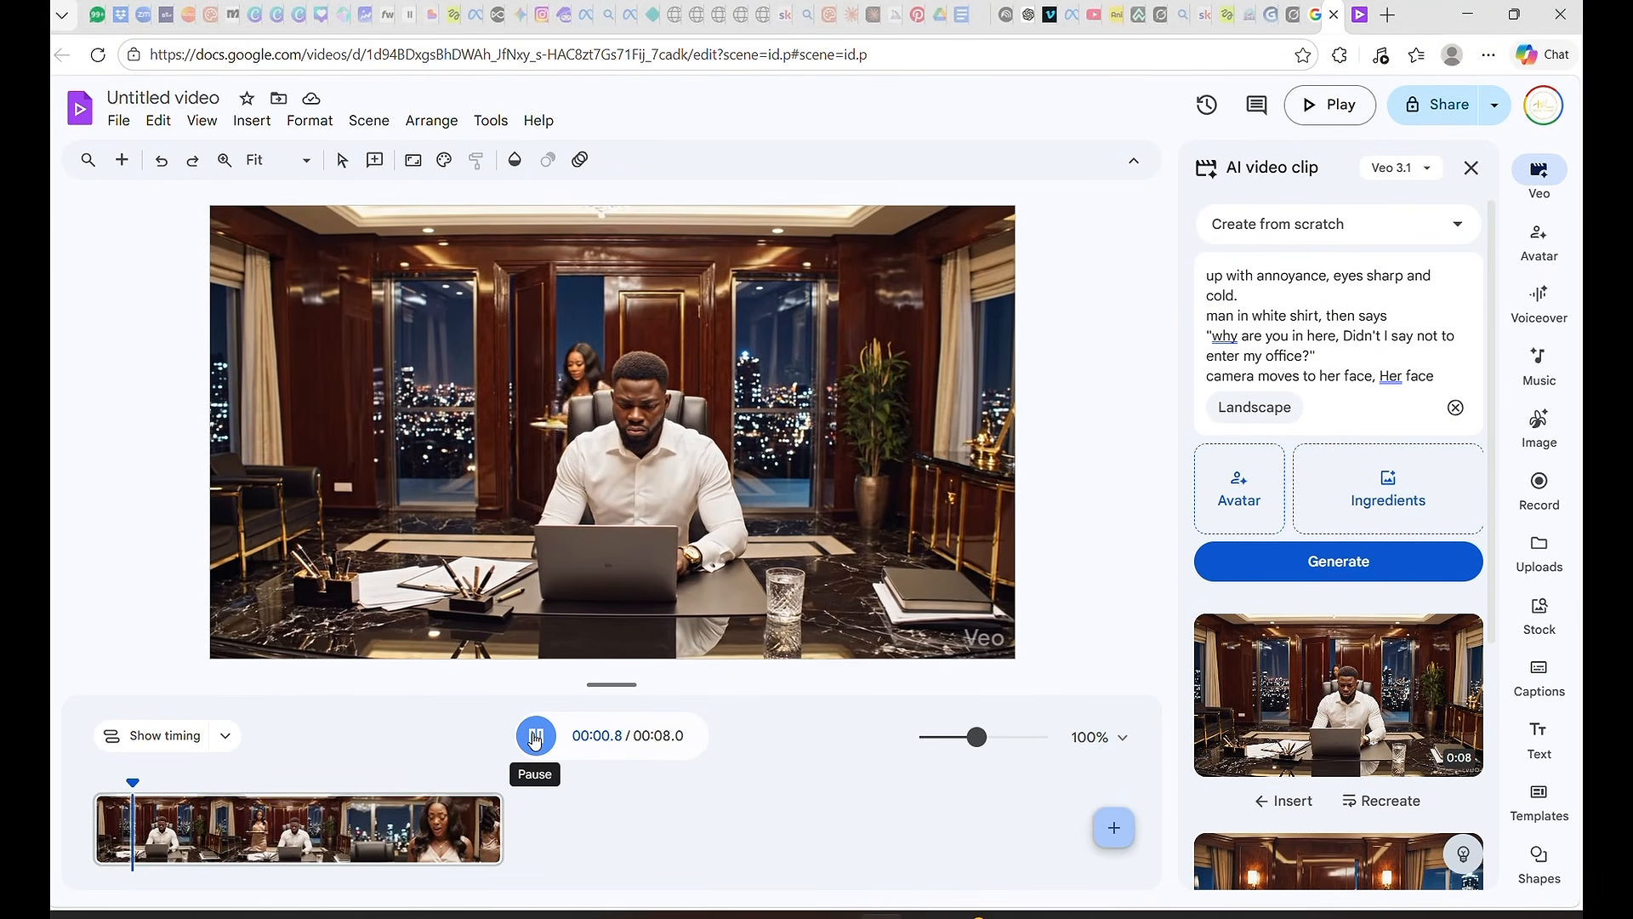
{"action": "left_click", "coordinate": [534, 737]}
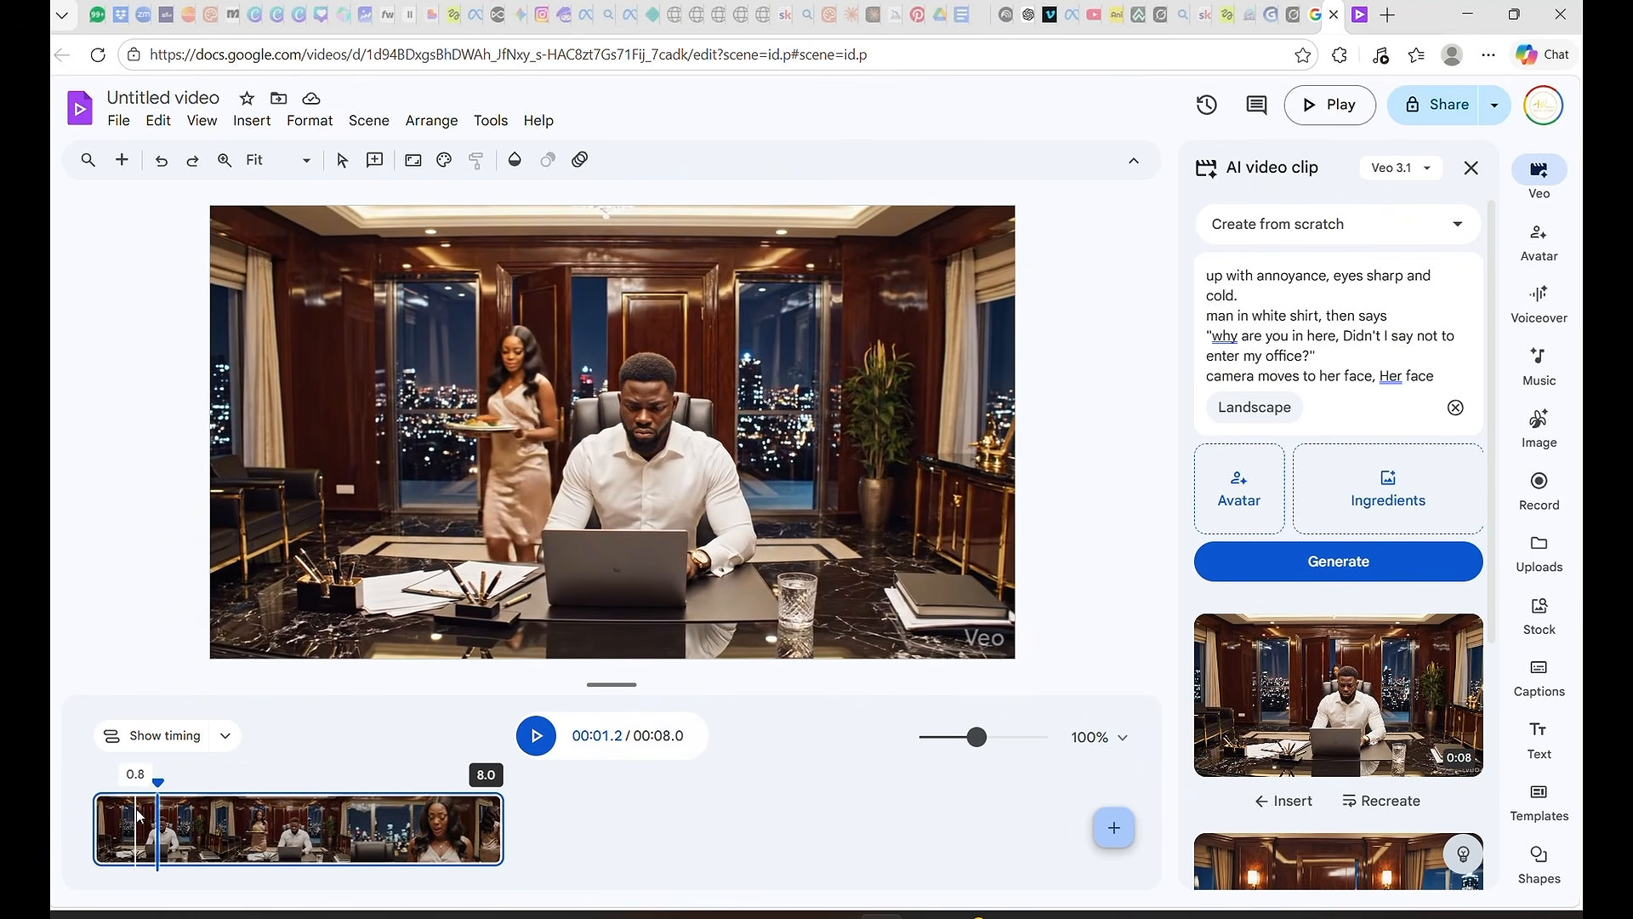
{"action": "left_click", "coordinate": [95, 828]}
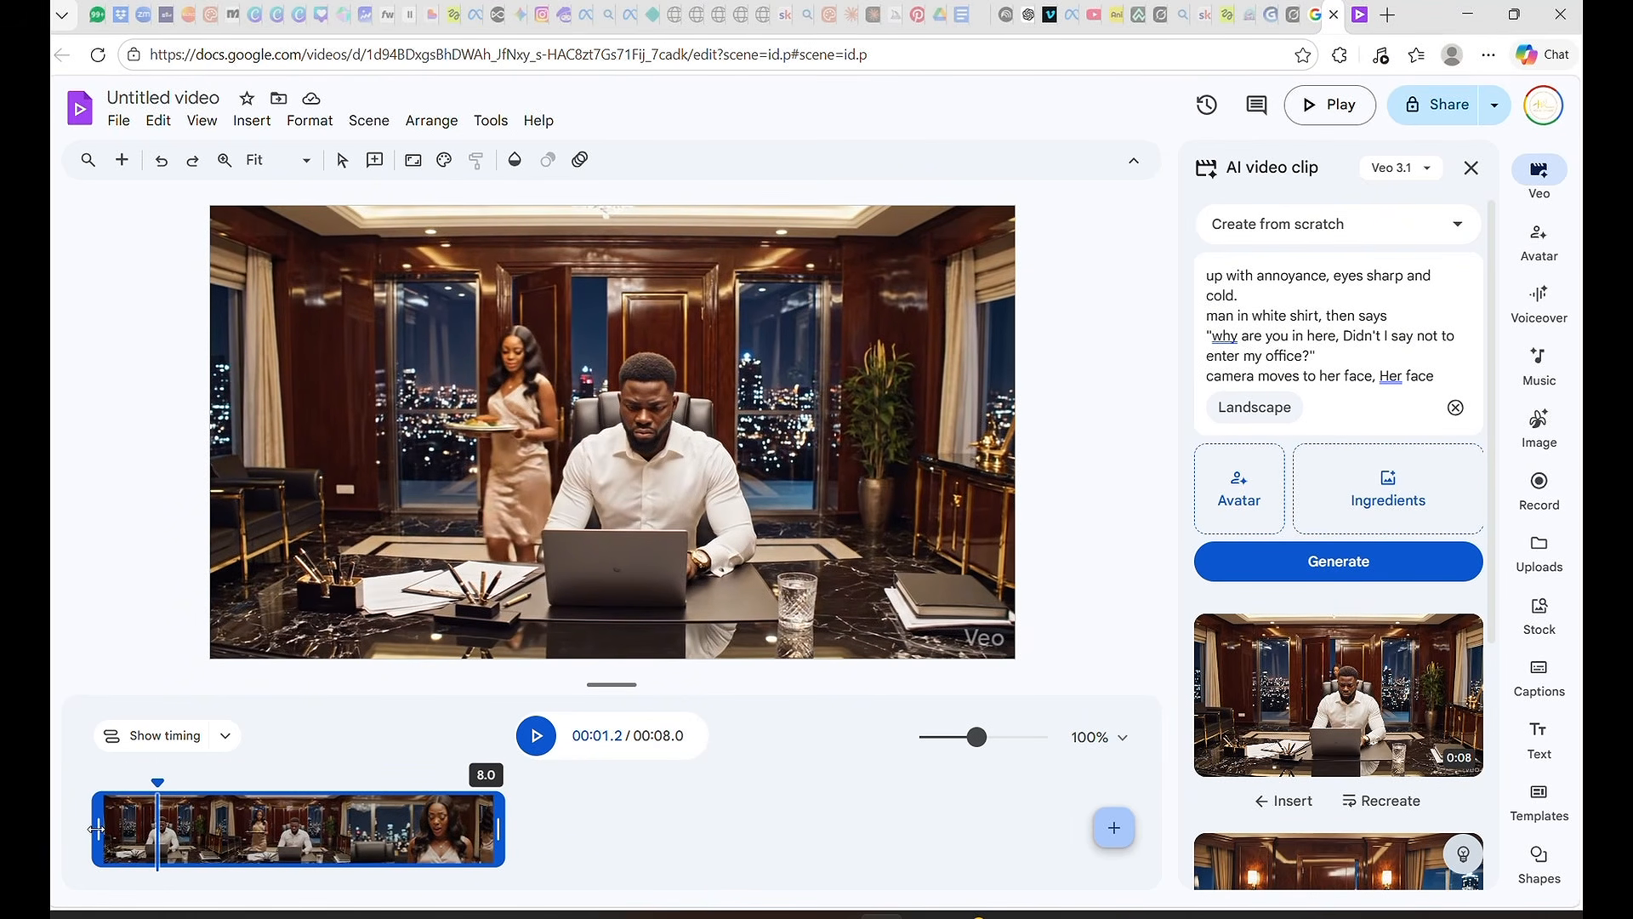
{"action": "left_click_drag", "start_coordinate": [96, 827], "coordinate": [157, 838]}
Step: Play the clip through to its closing moments and trim its end to 7.7 seconds
{"action": "left_click", "coordinate": [536, 735]}
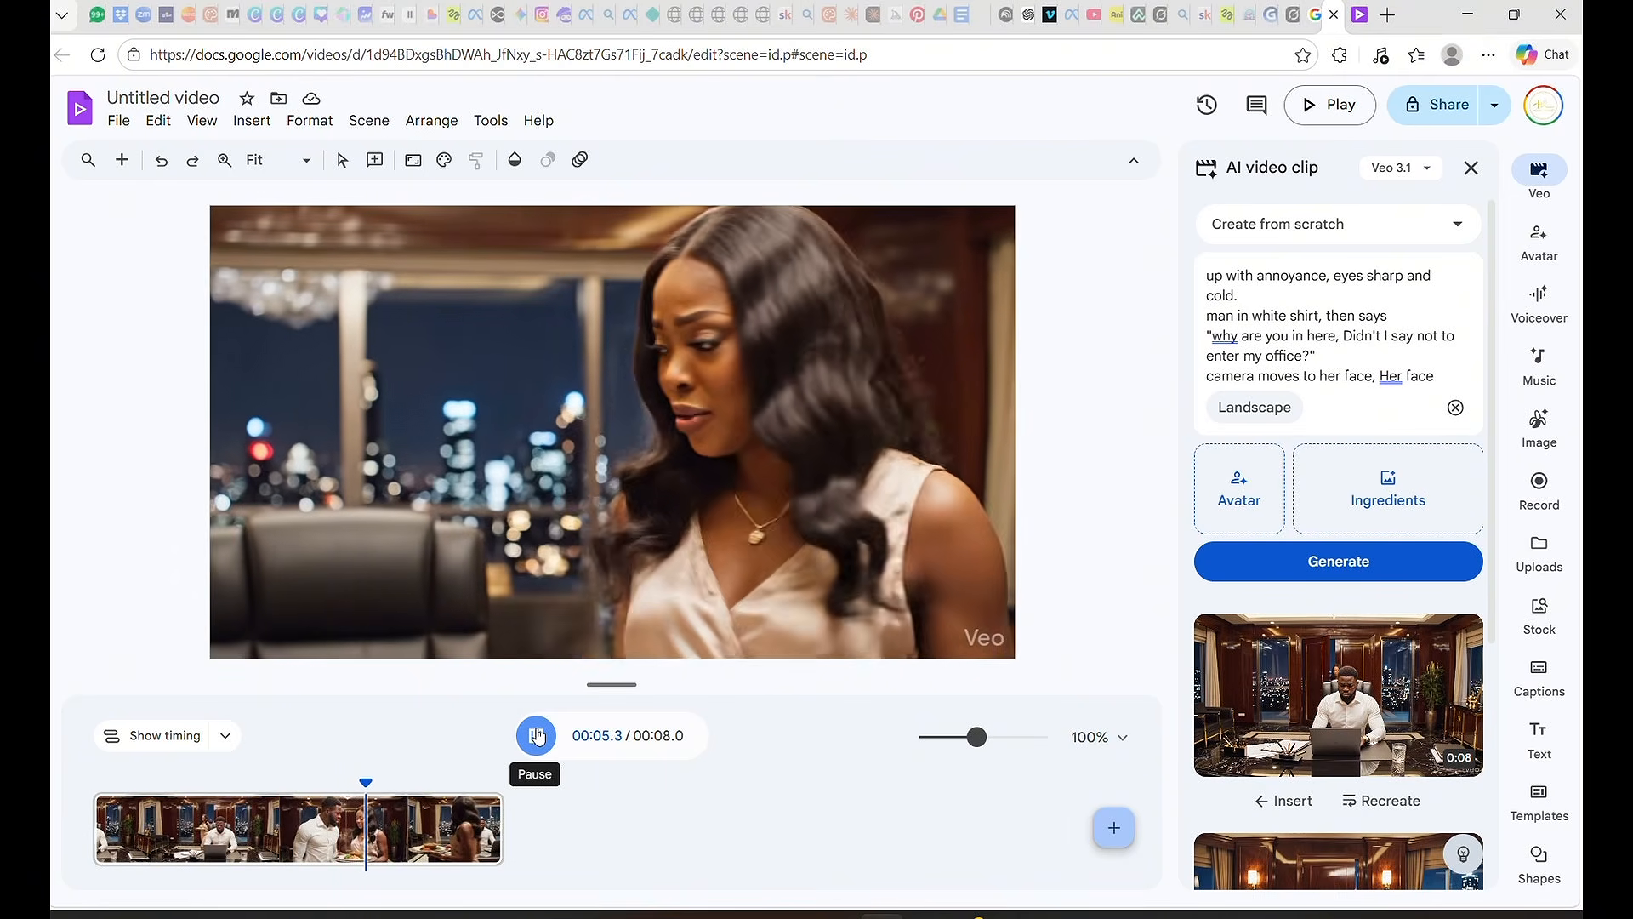
{"action": "left_click", "coordinate": [535, 735]}
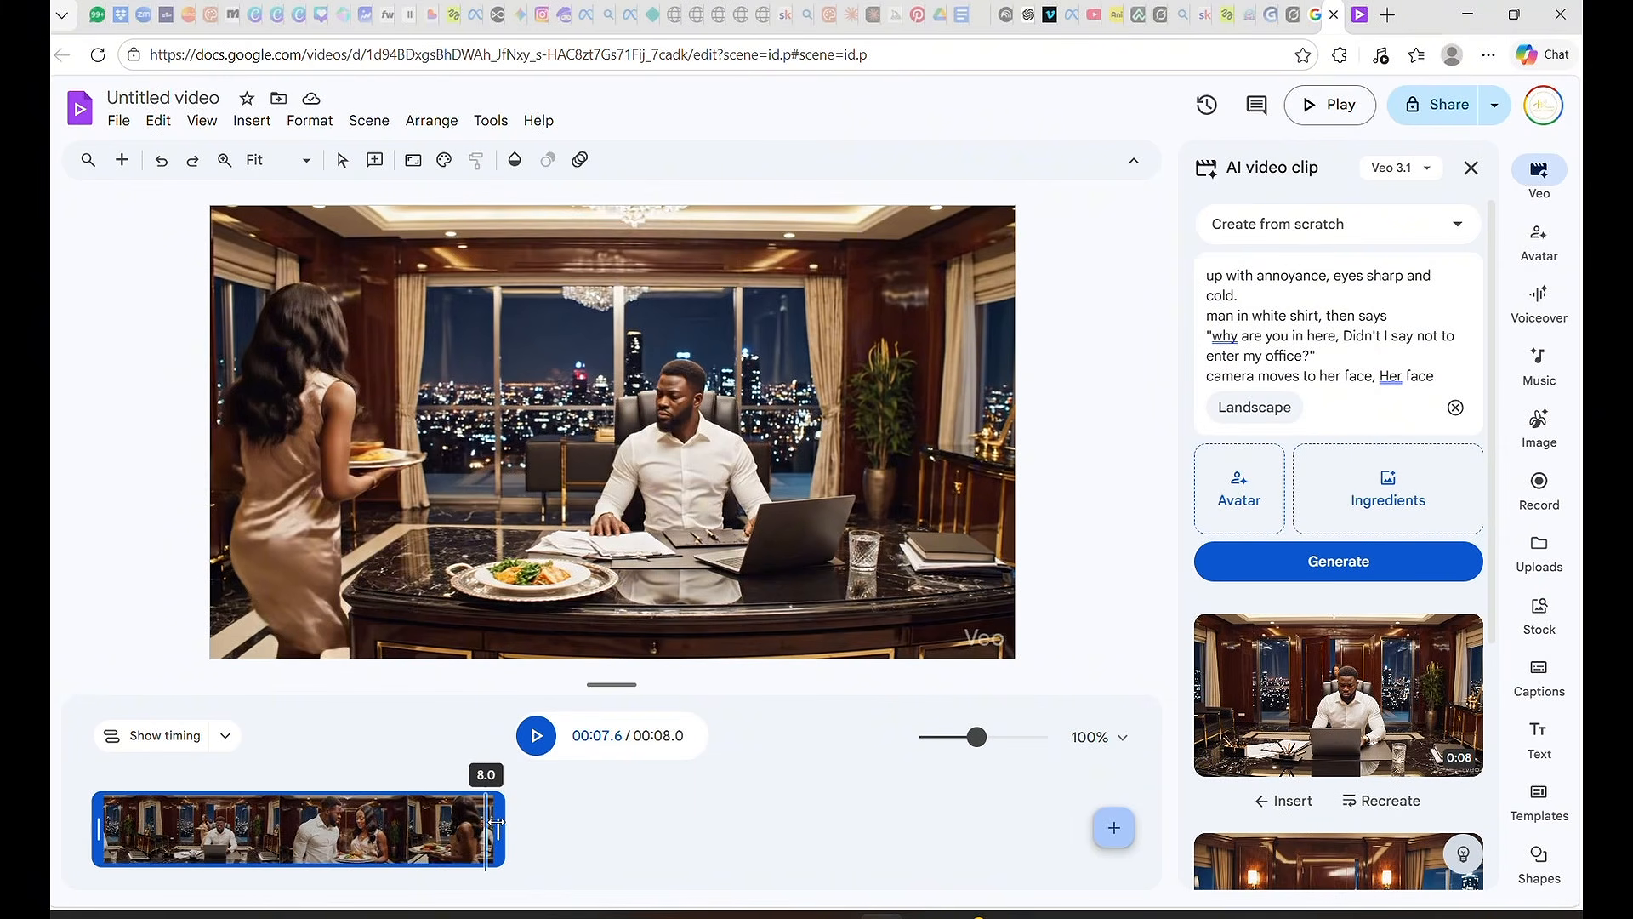
{"action": "left_click_drag", "start_coordinate": [497, 825], "coordinate": [489, 827]}
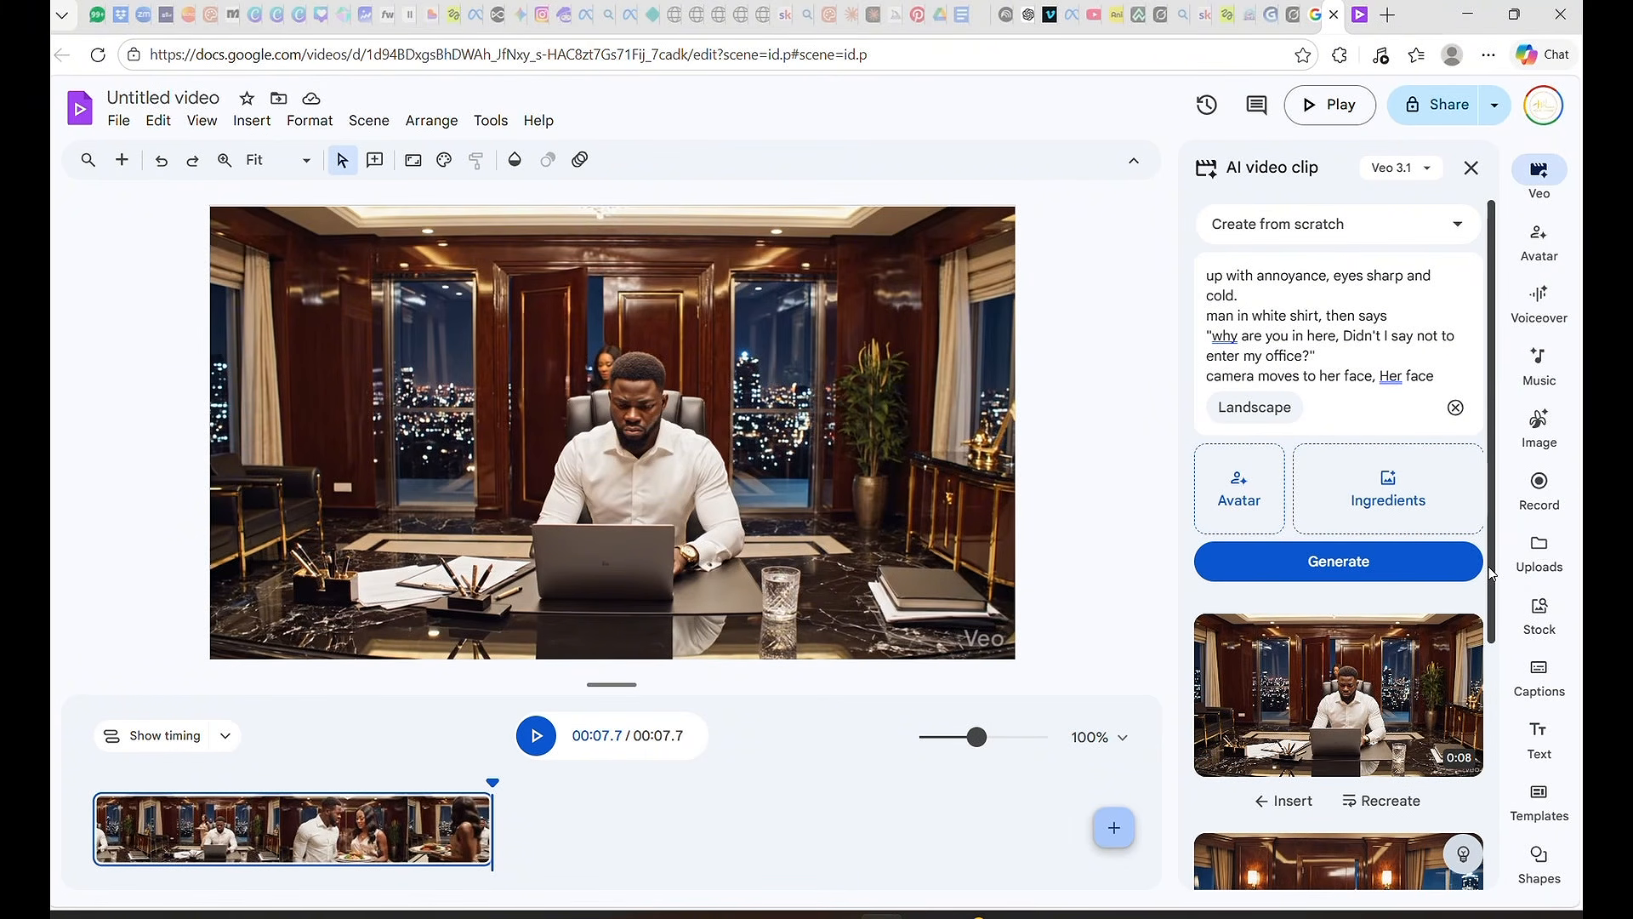
Step: Insert the second generated office clip as a new scene after the first one
{"action": "left_click_drag", "start_coordinate": [1490, 575], "coordinate": [1500, 775]}
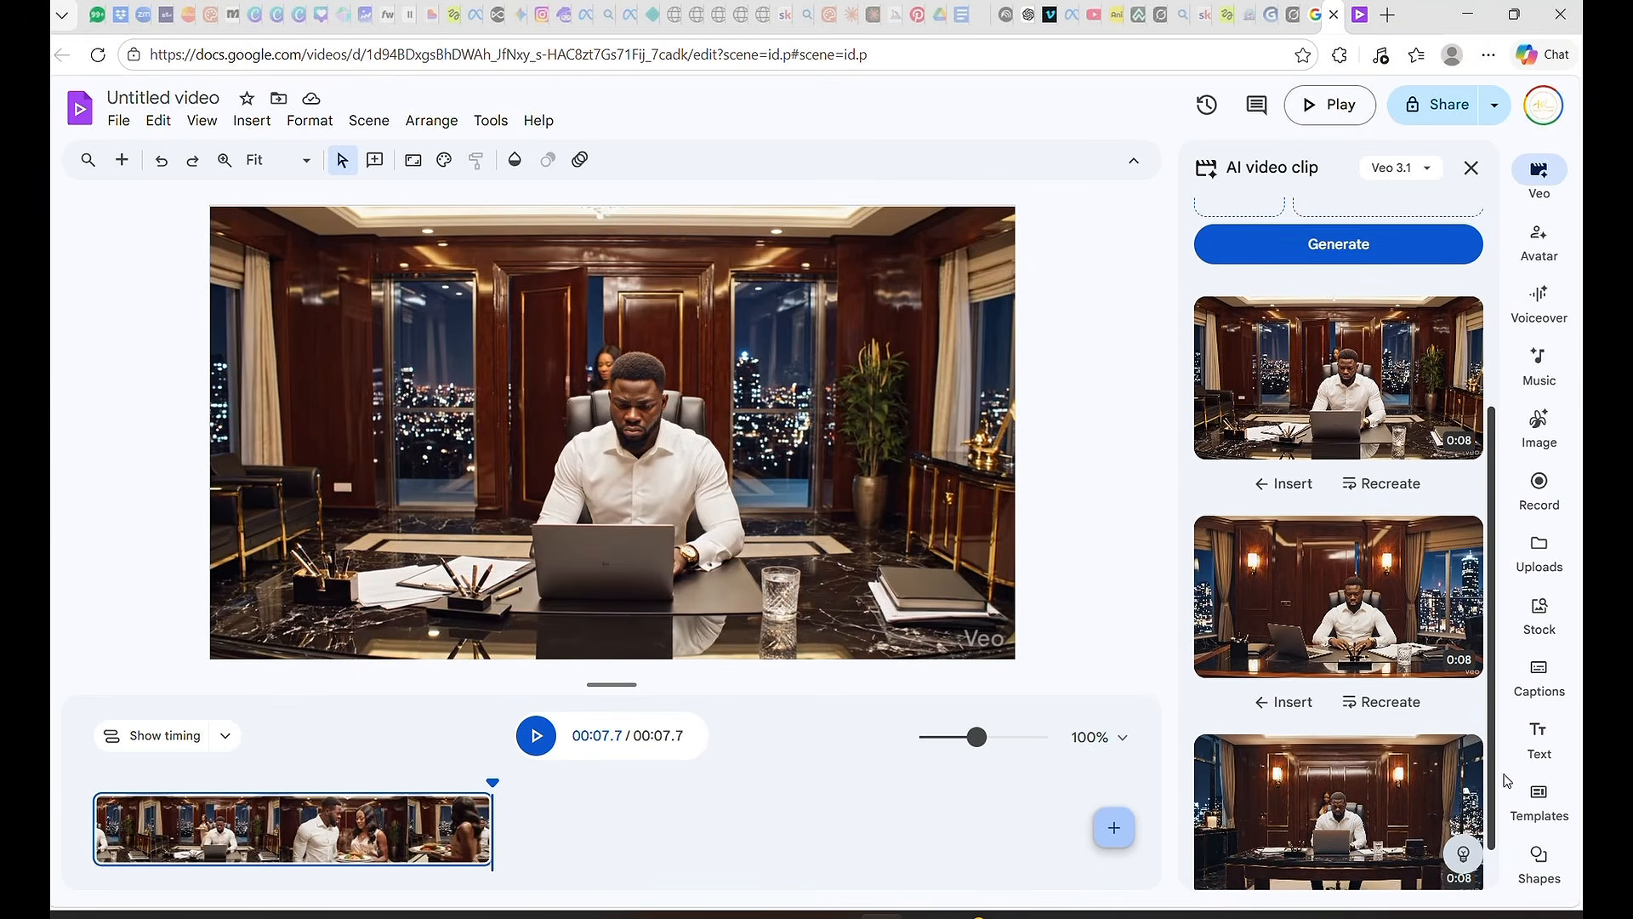
{"action": "left_click", "coordinate": [1286, 699]}
Step: Apply the black-box caption style with bold condensed white text and an underlined emphasised word to the captions in all scenes
{"action": "left_click", "coordinate": [714, 603]}
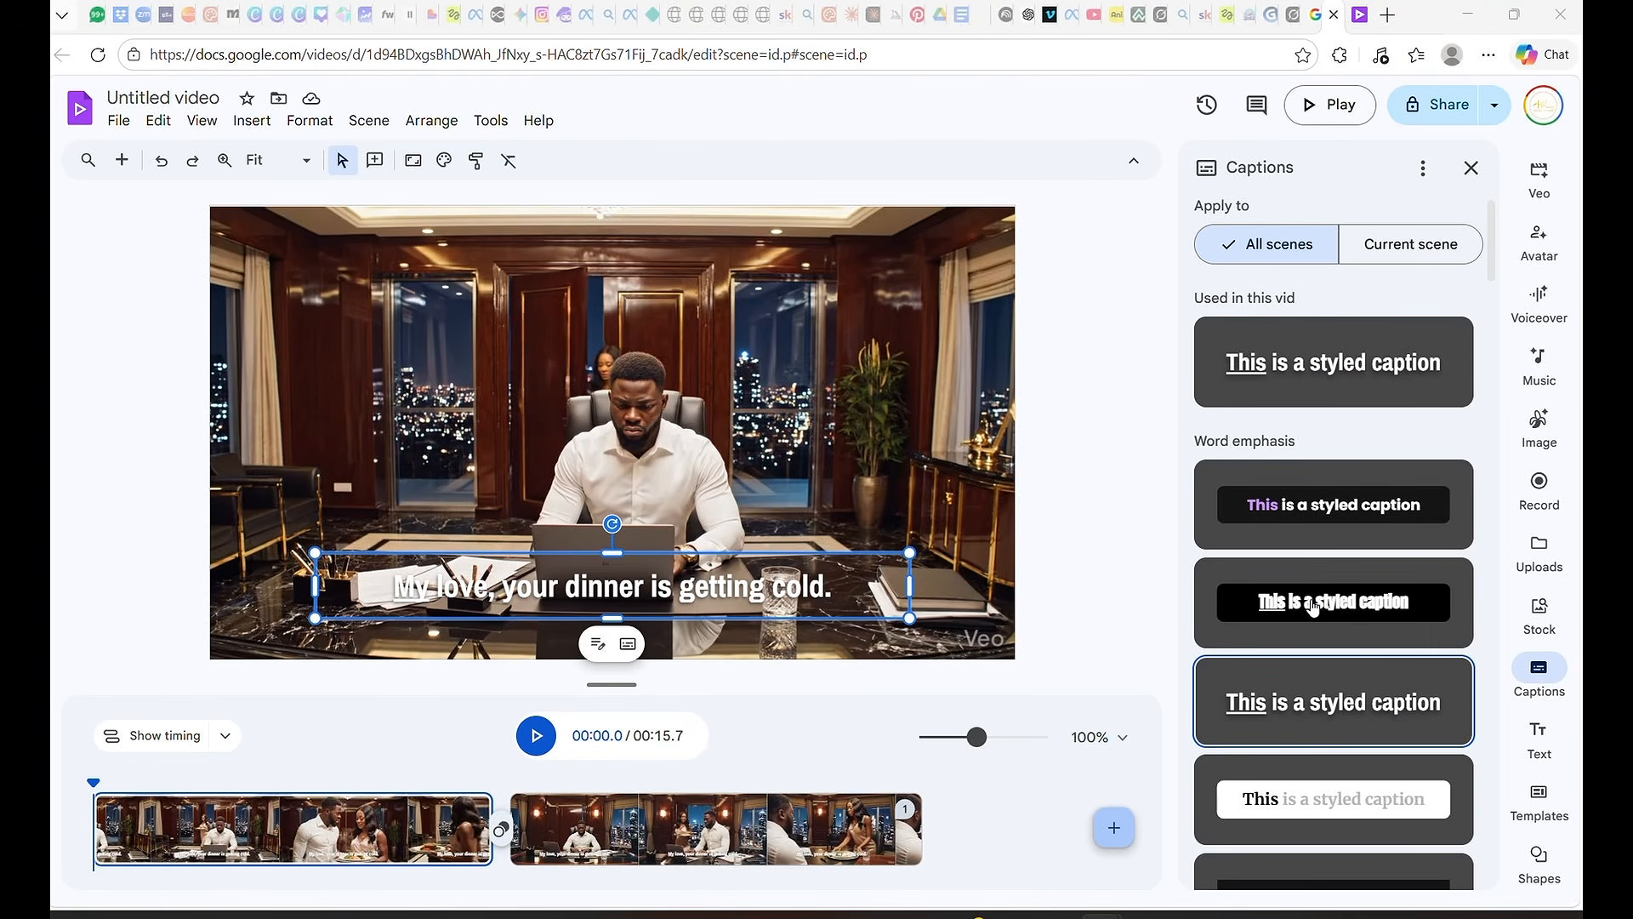
{"action": "left_click", "coordinate": [1314, 606]}
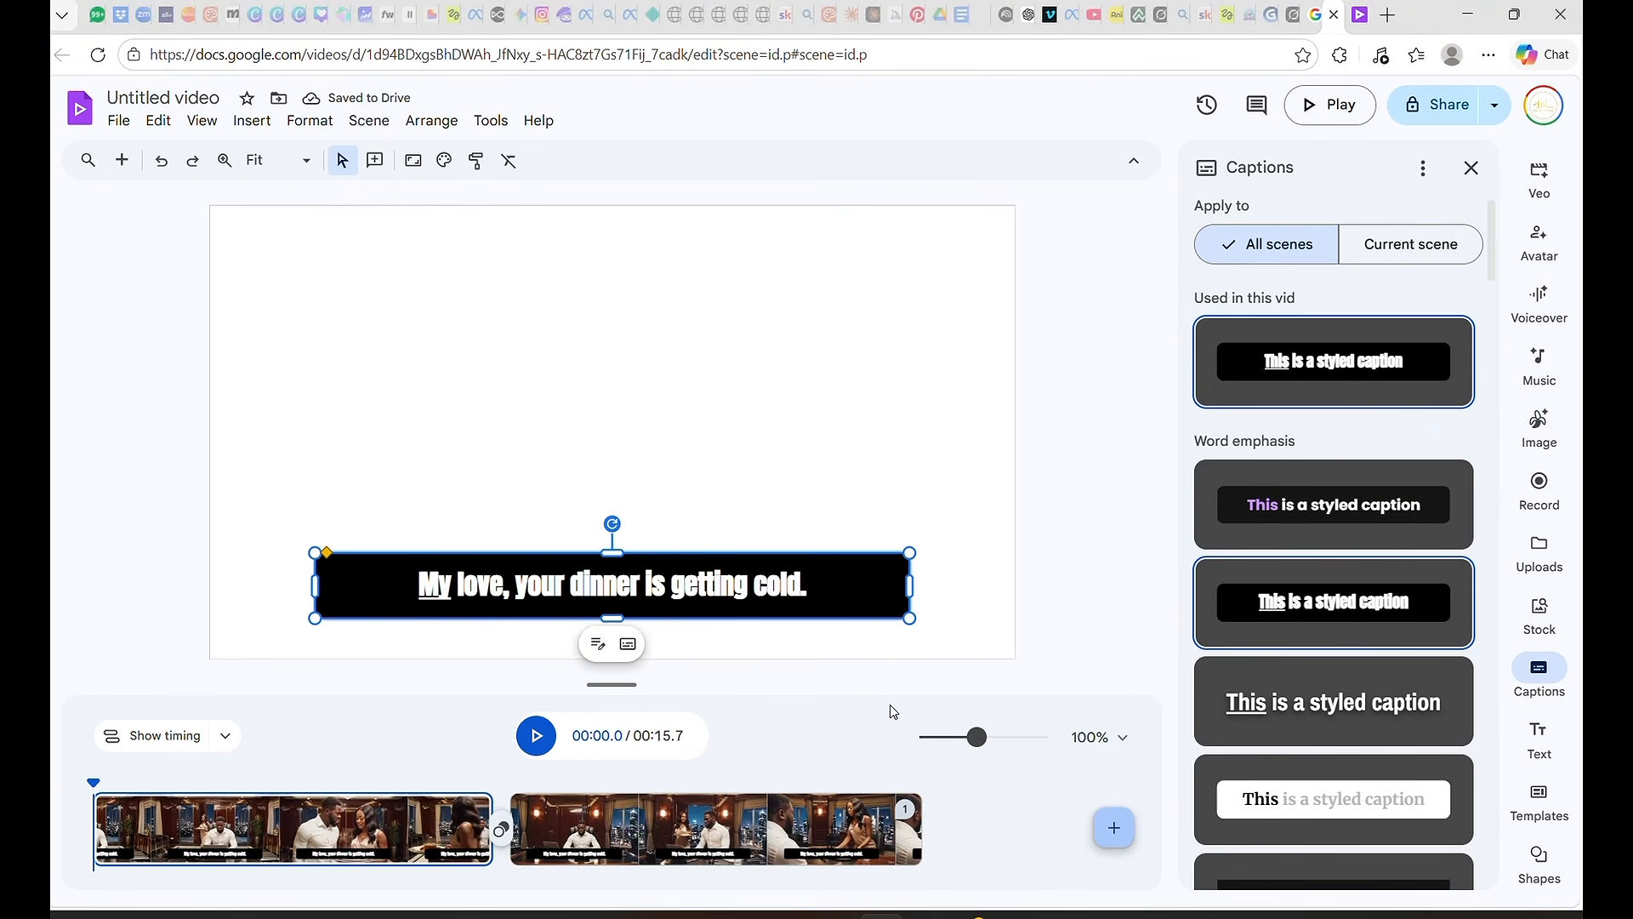
Step: Add a Fade transition between the two office scenes and play the video from the start to check it
{"action": "left_click", "coordinate": [503, 830]}
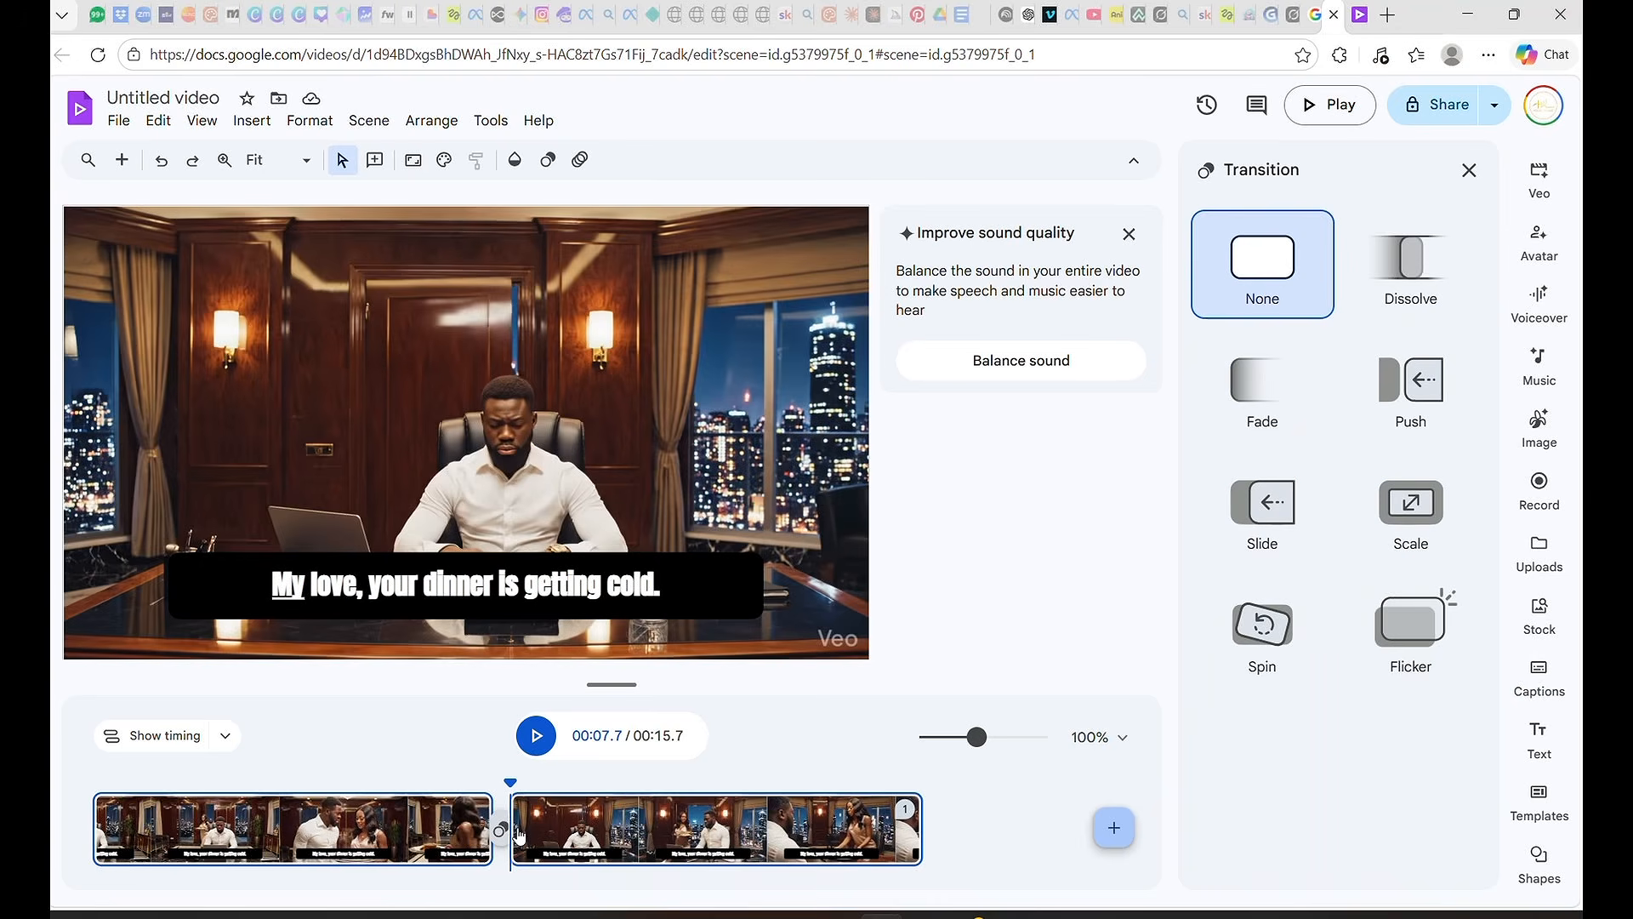
{"action": "left_click", "coordinate": [1273, 382]}
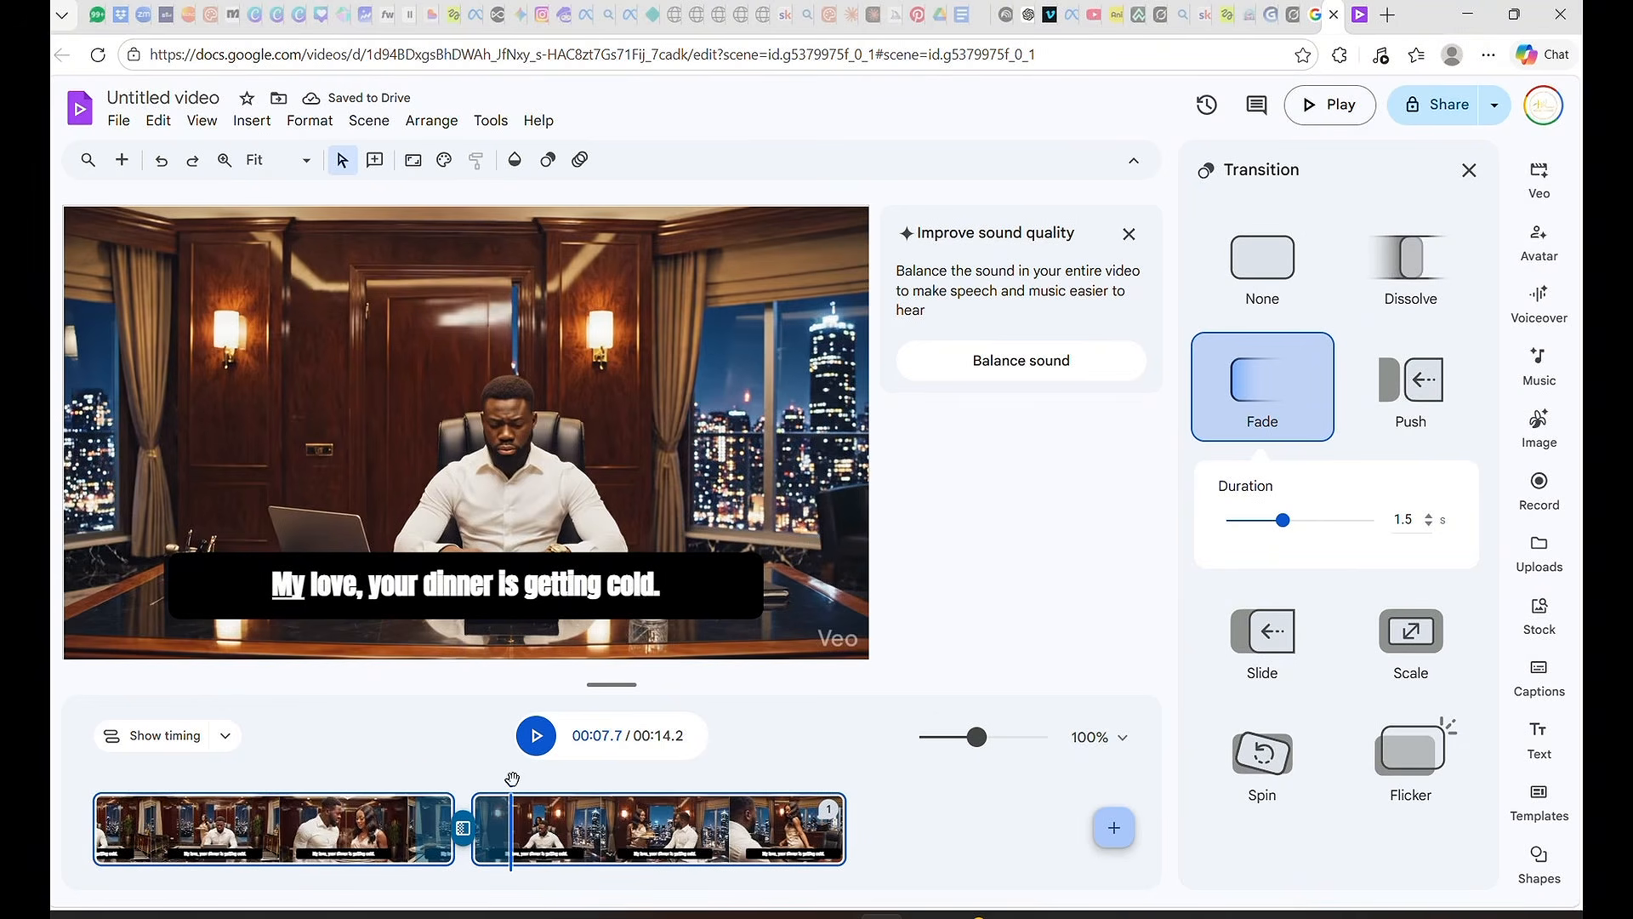
{"action": "left_click", "coordinate": [93, 781]}
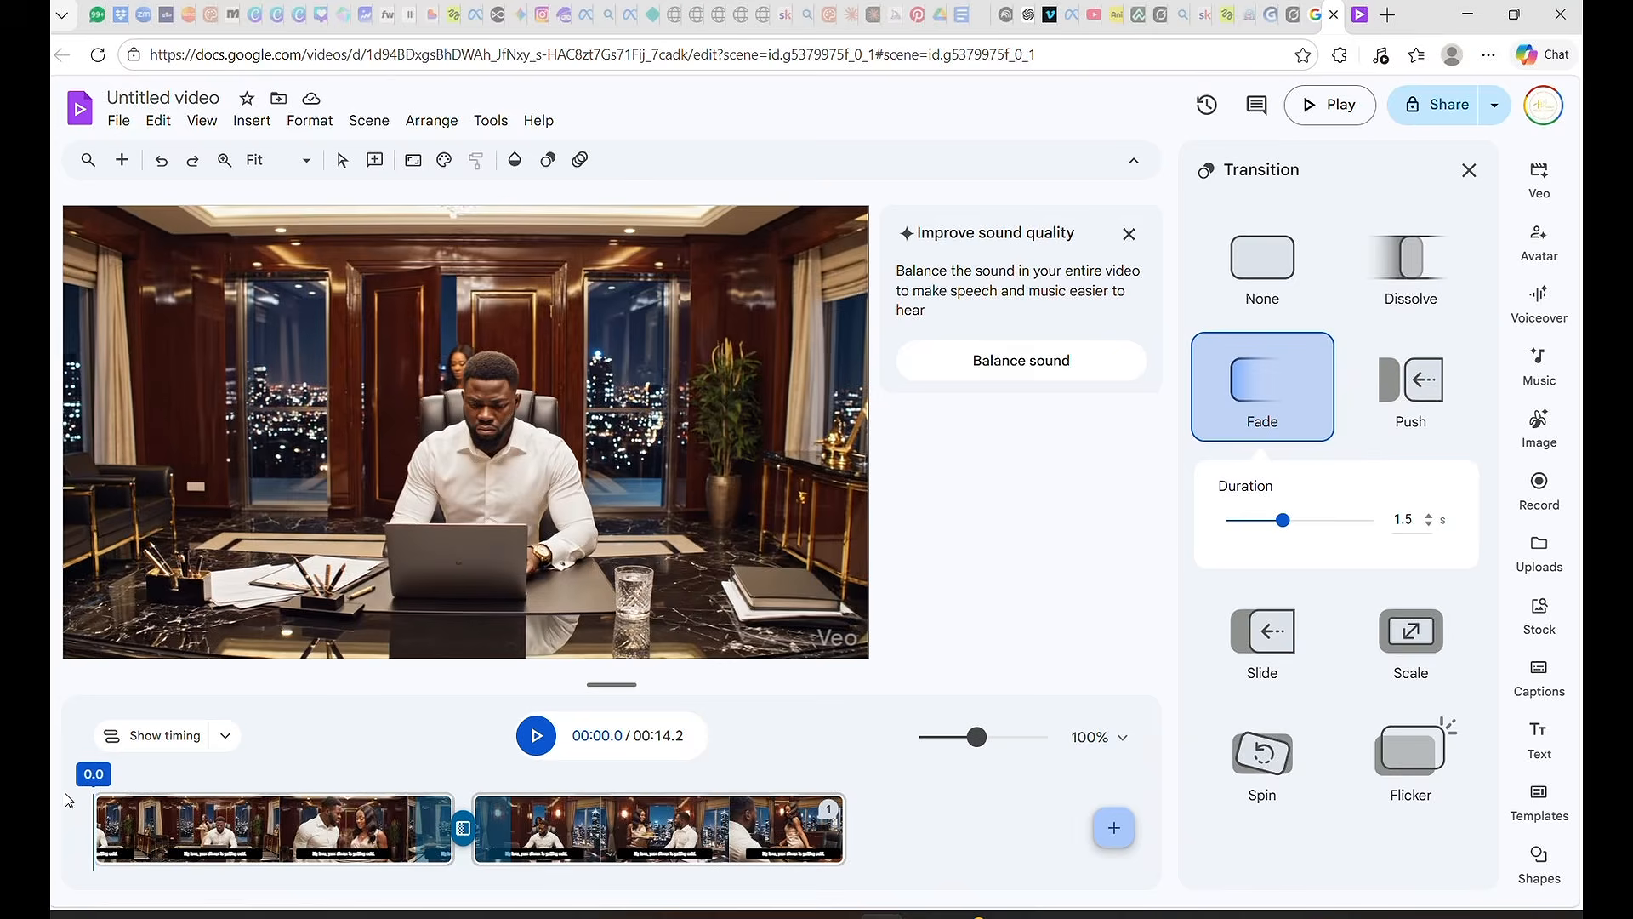
{"action": "left_click", "coordinate": [536, 736]}
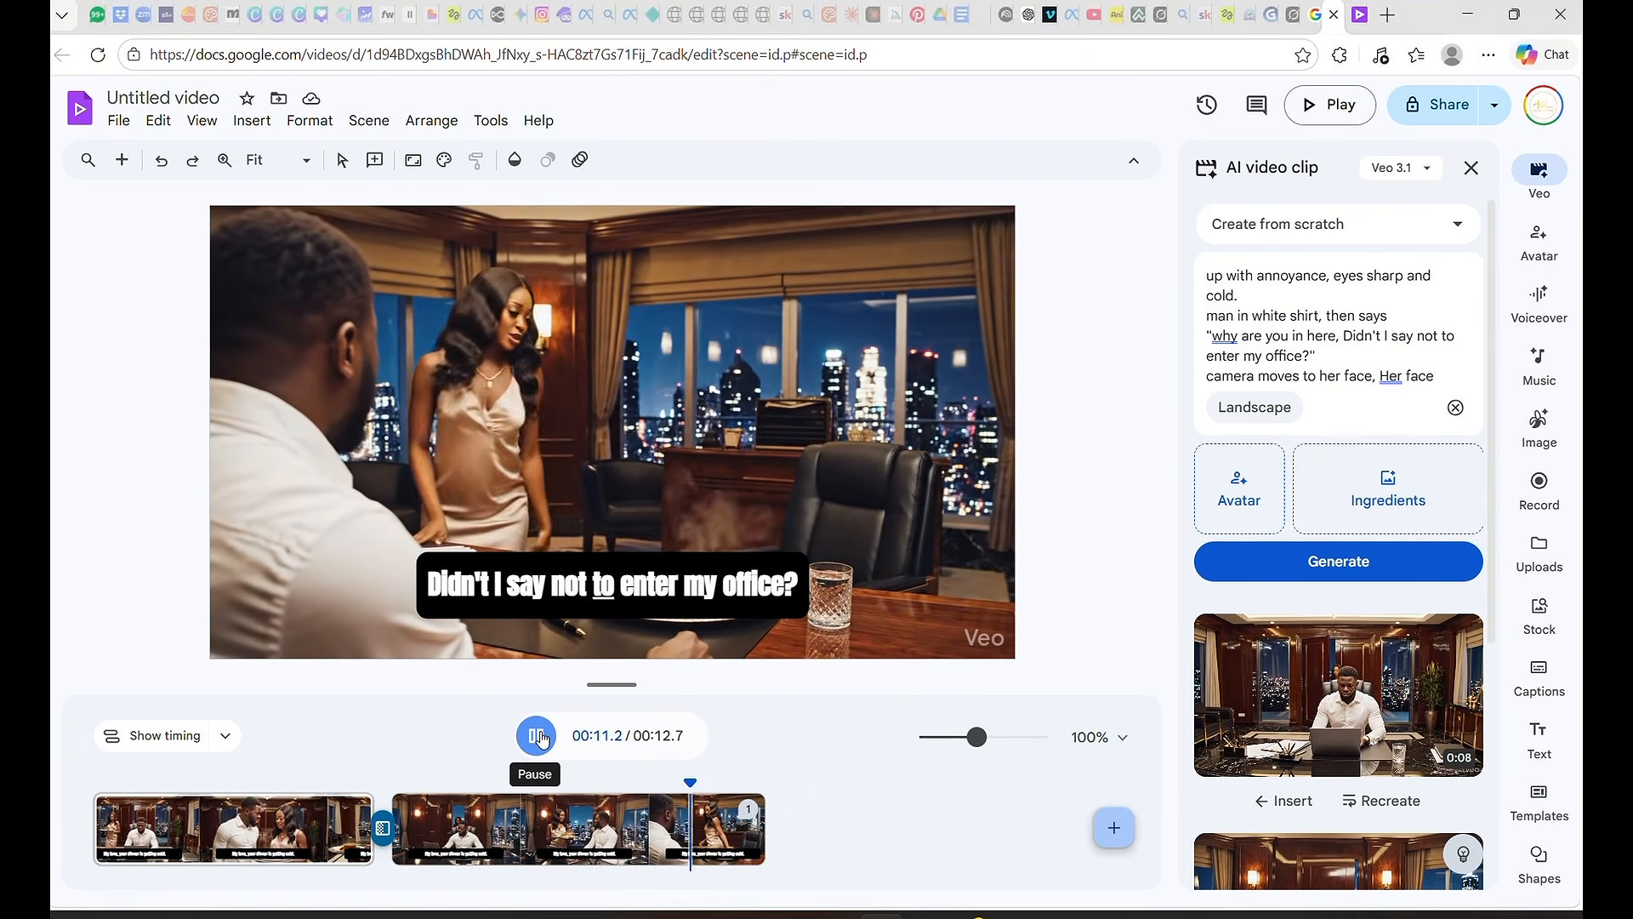
{"action": "left_click", "coordinate": [536, 736]}
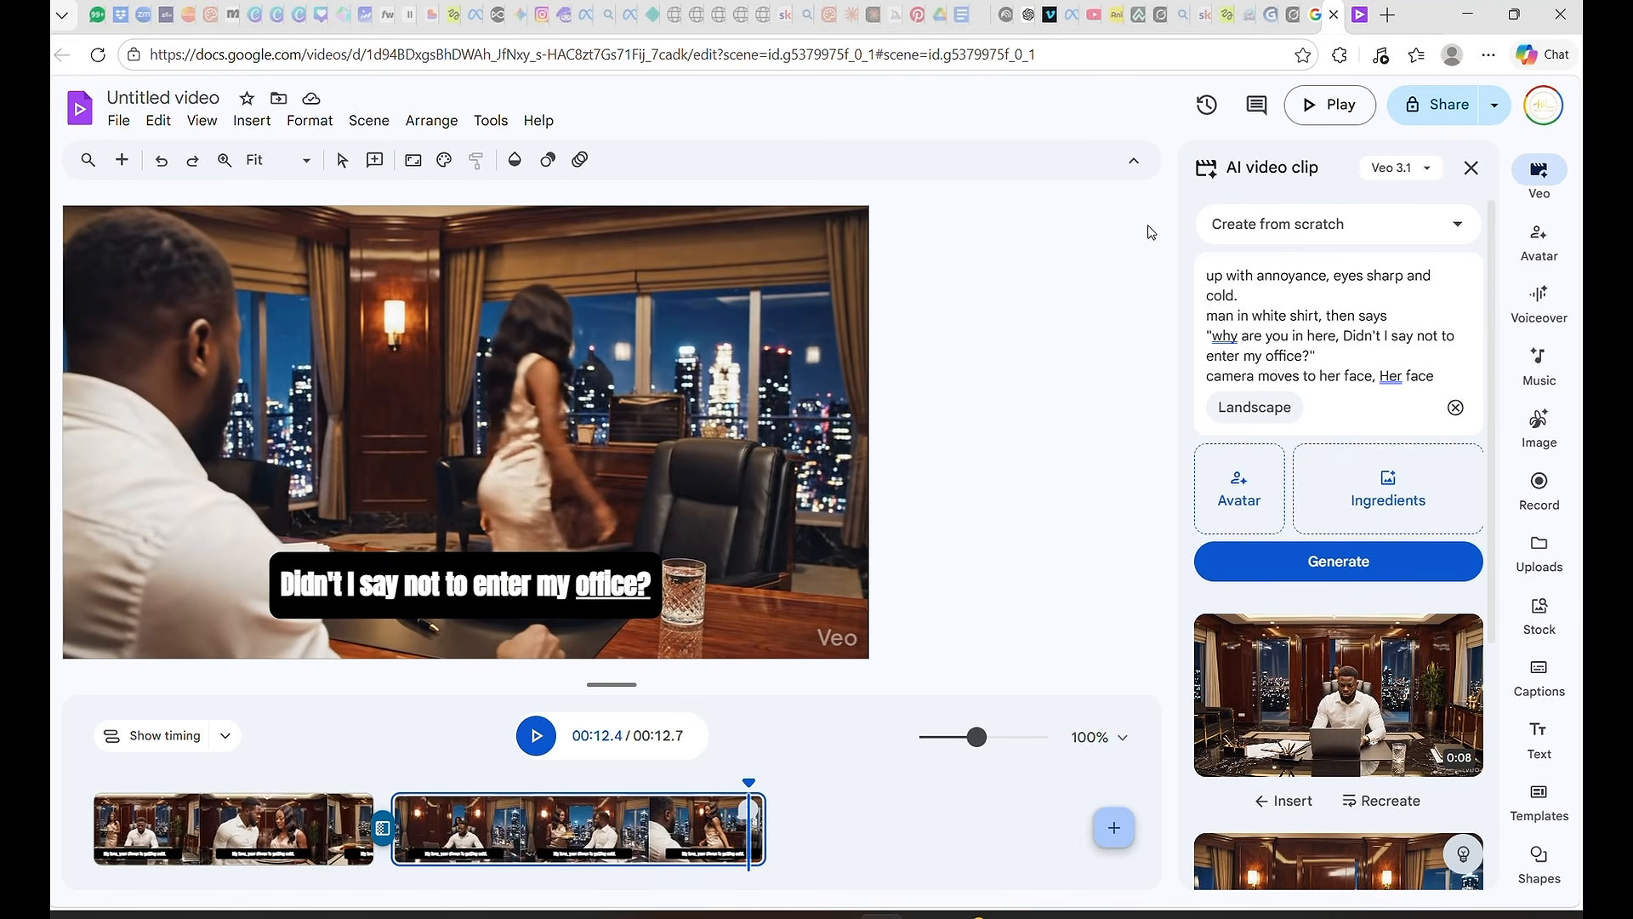
Step: Set the video's general access to anyone with the link and download the video as an MP4
{"action": "left_click", "coordinate": [1459, 114]}
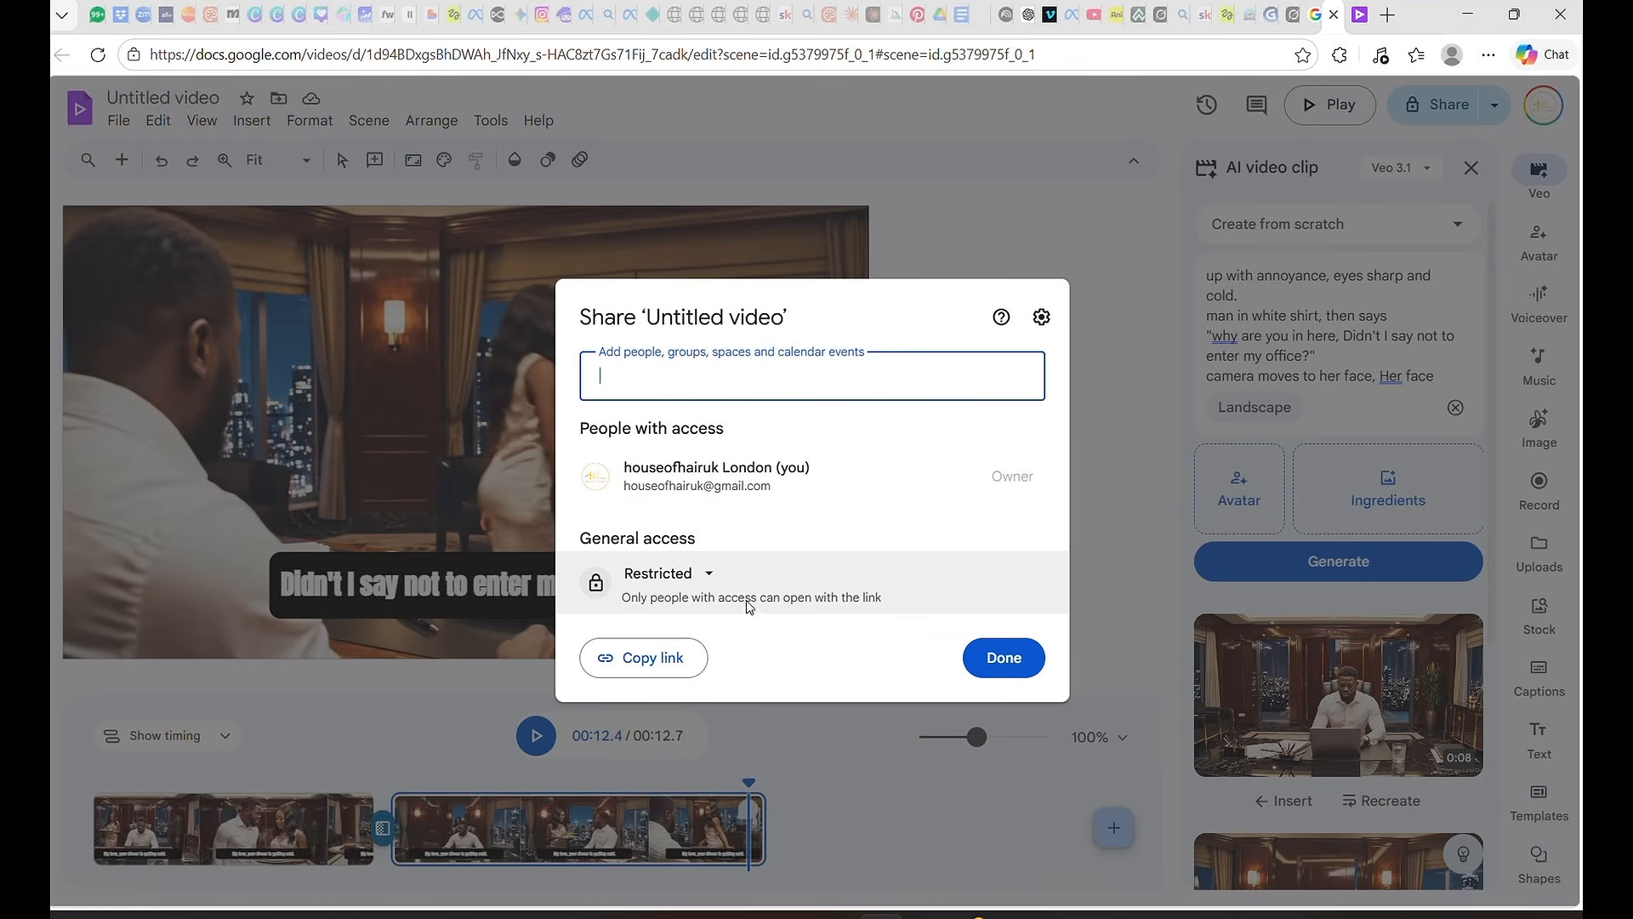
{"action": "left_click", "coordinate": [691, 575]}
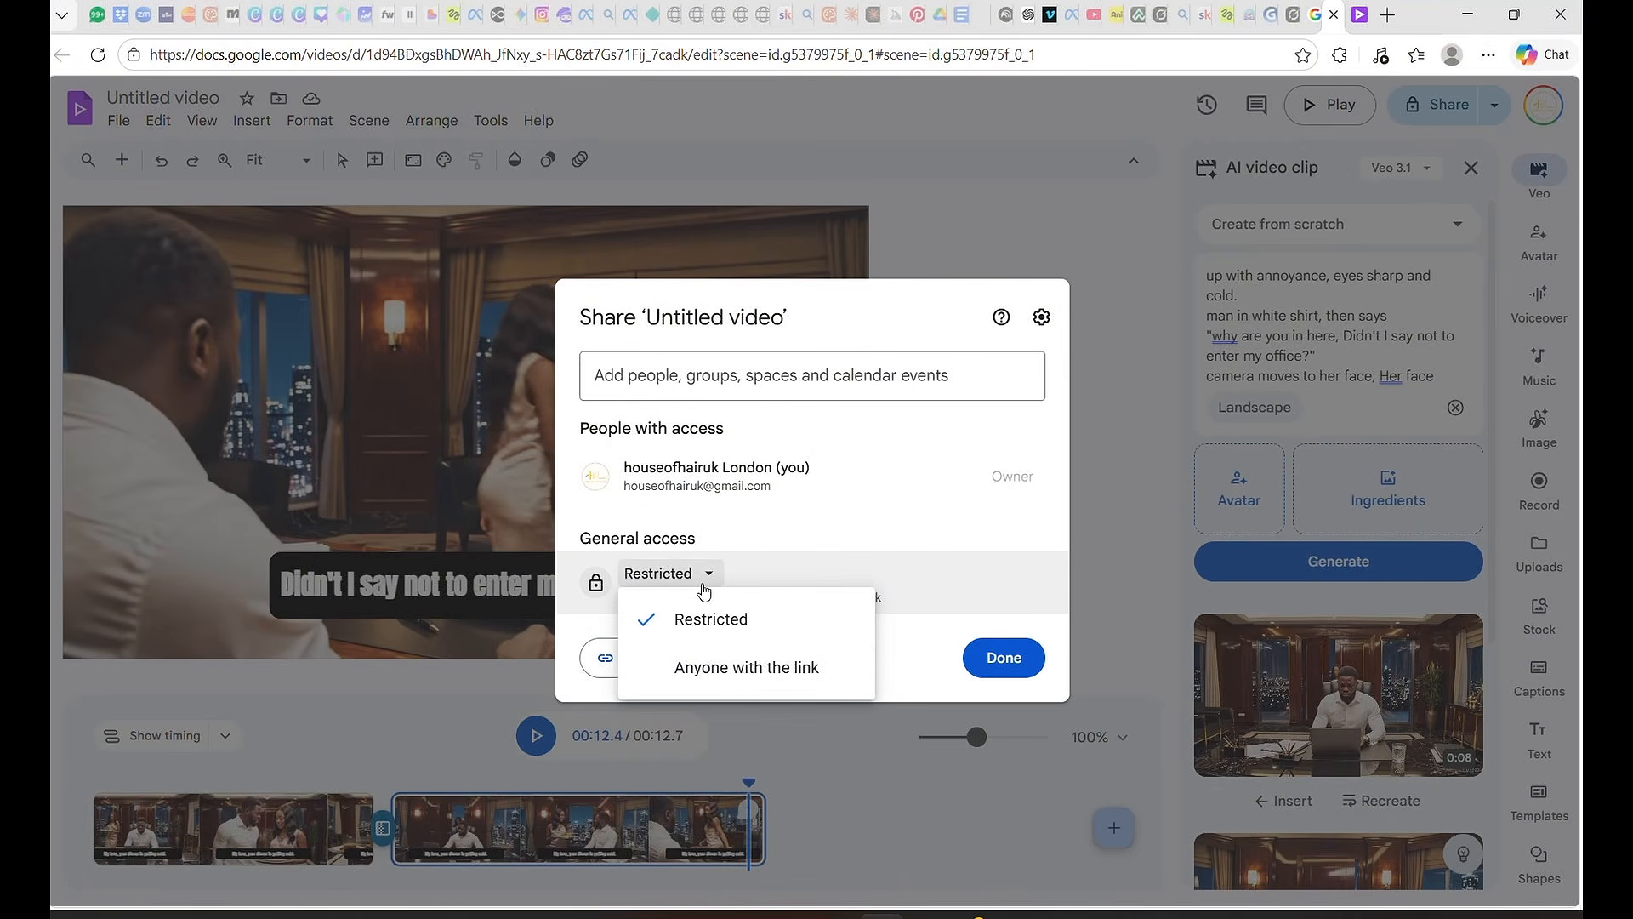
{"action": "left_click", "coordinate": [735, 668]}
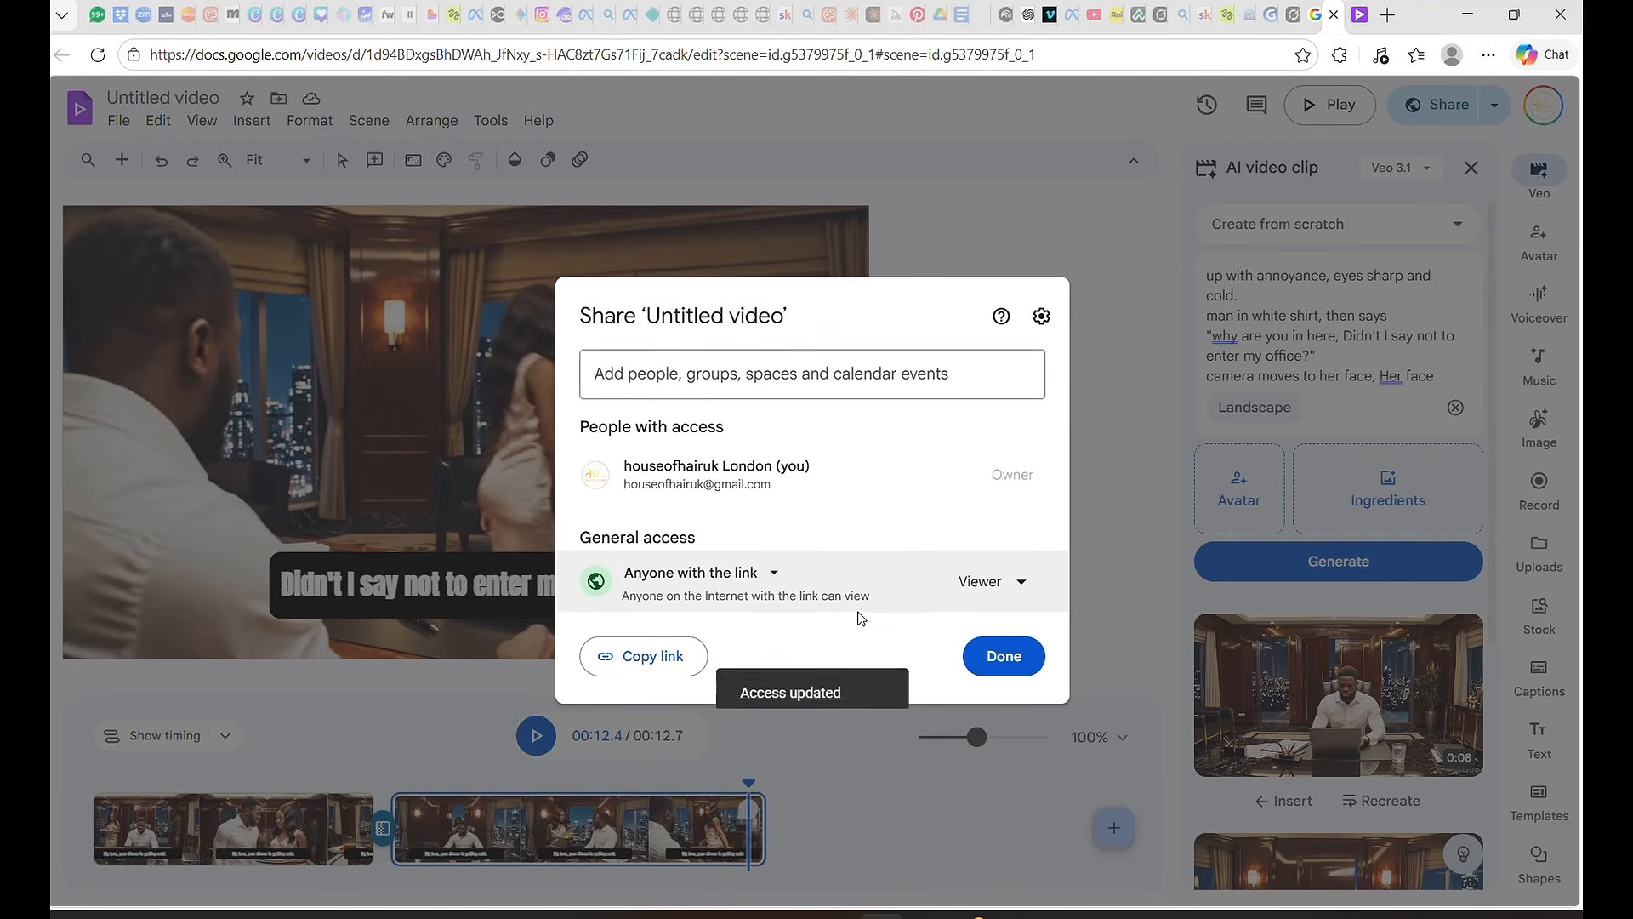
{"action": "left_click", "coordinate": [978, 228]}
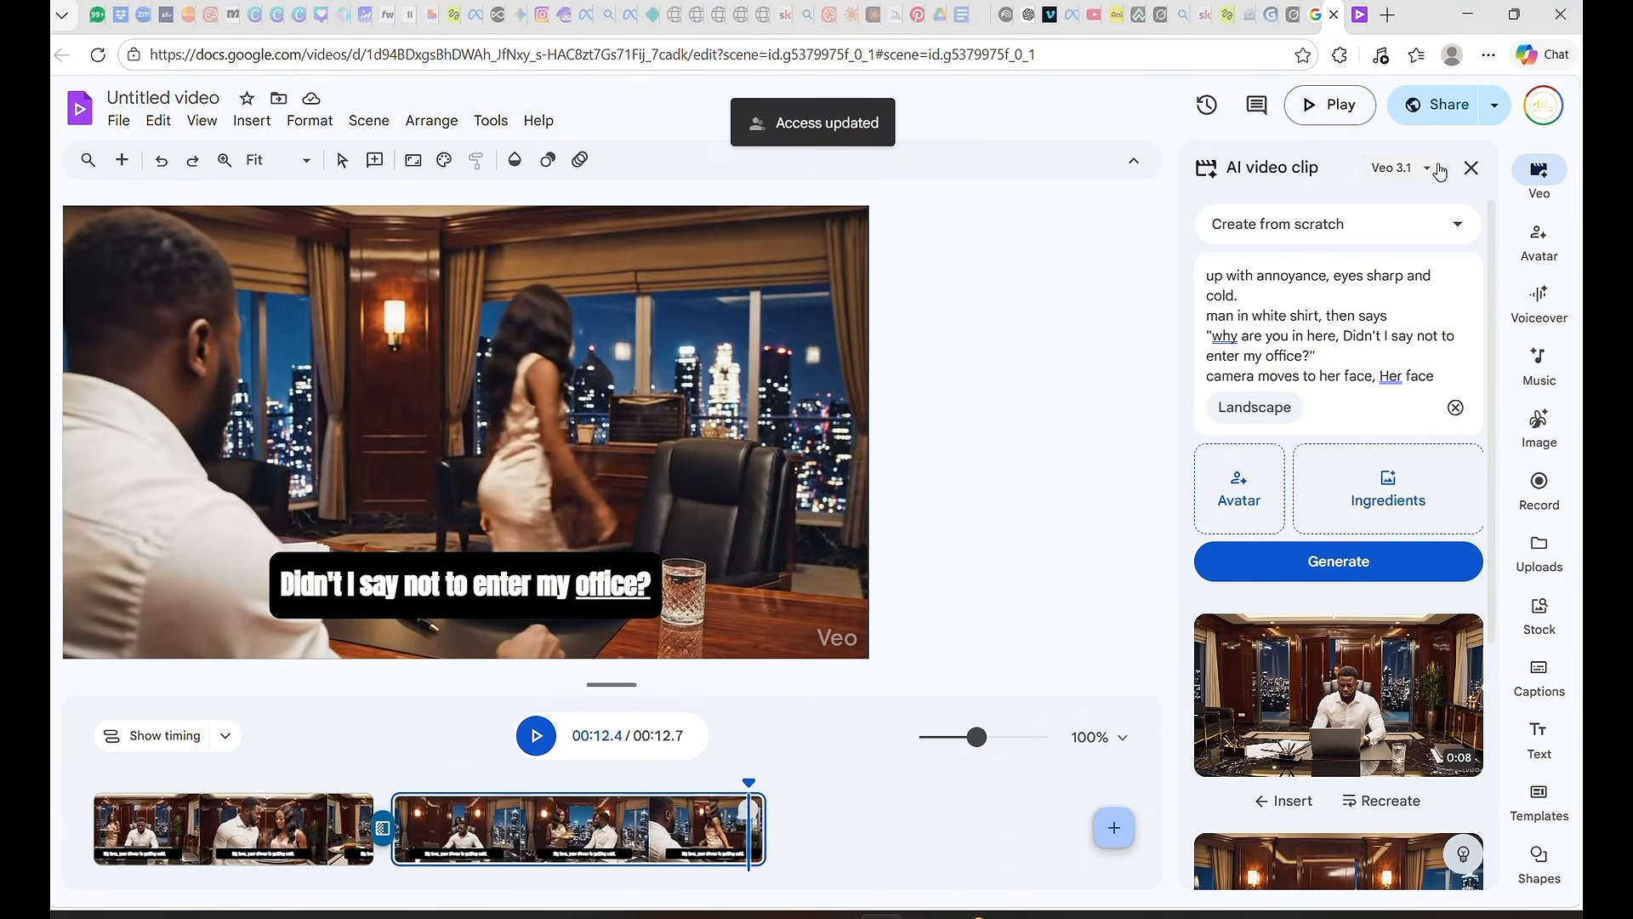
{"action": "left_click", "coordinate": [1493, 105]}
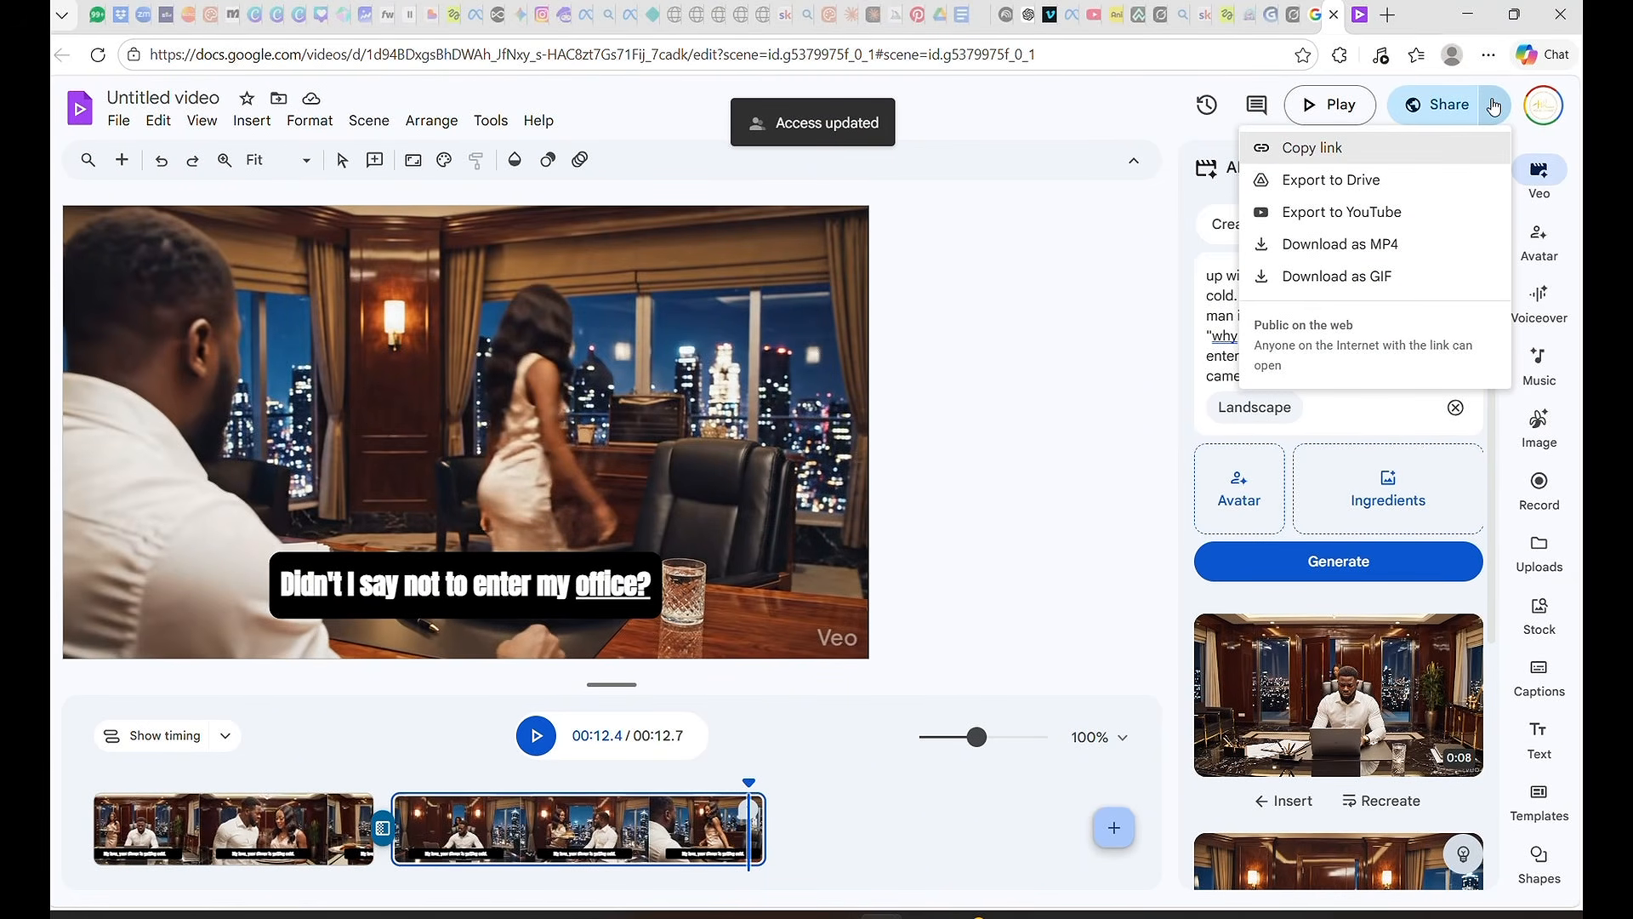
{"action": "left_click", "coordinate": [1344, 248]}
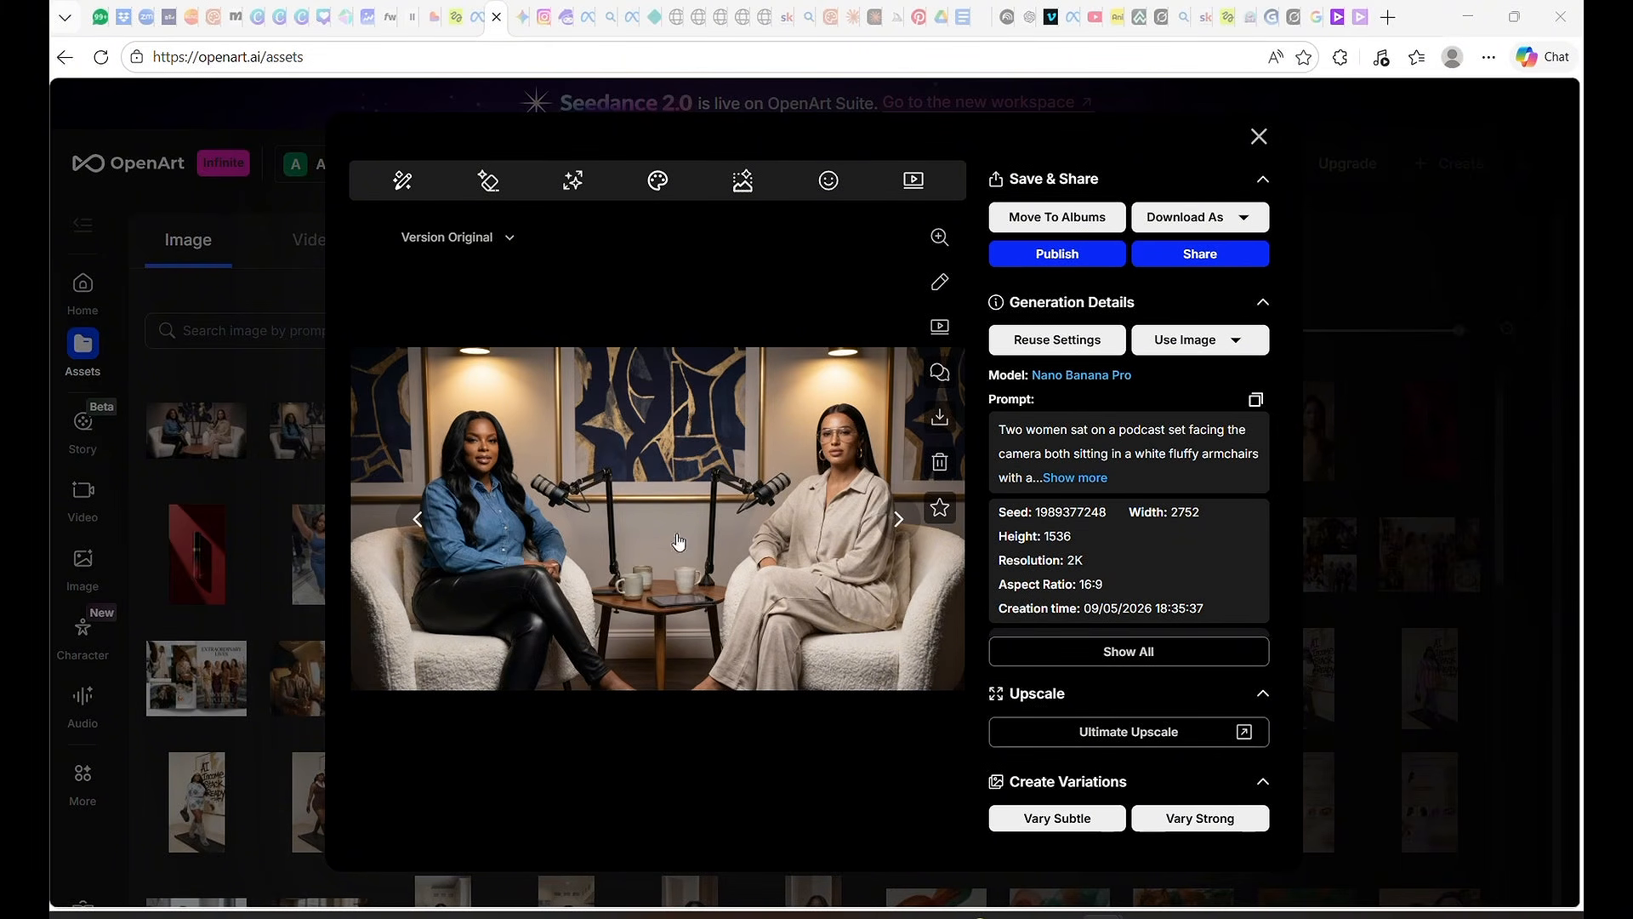
Step: Read the full prompt and generation details of the two-woman podcast image in OpenArt and close the image
{"action": "left_click", "coordinate": [1089, 476]}
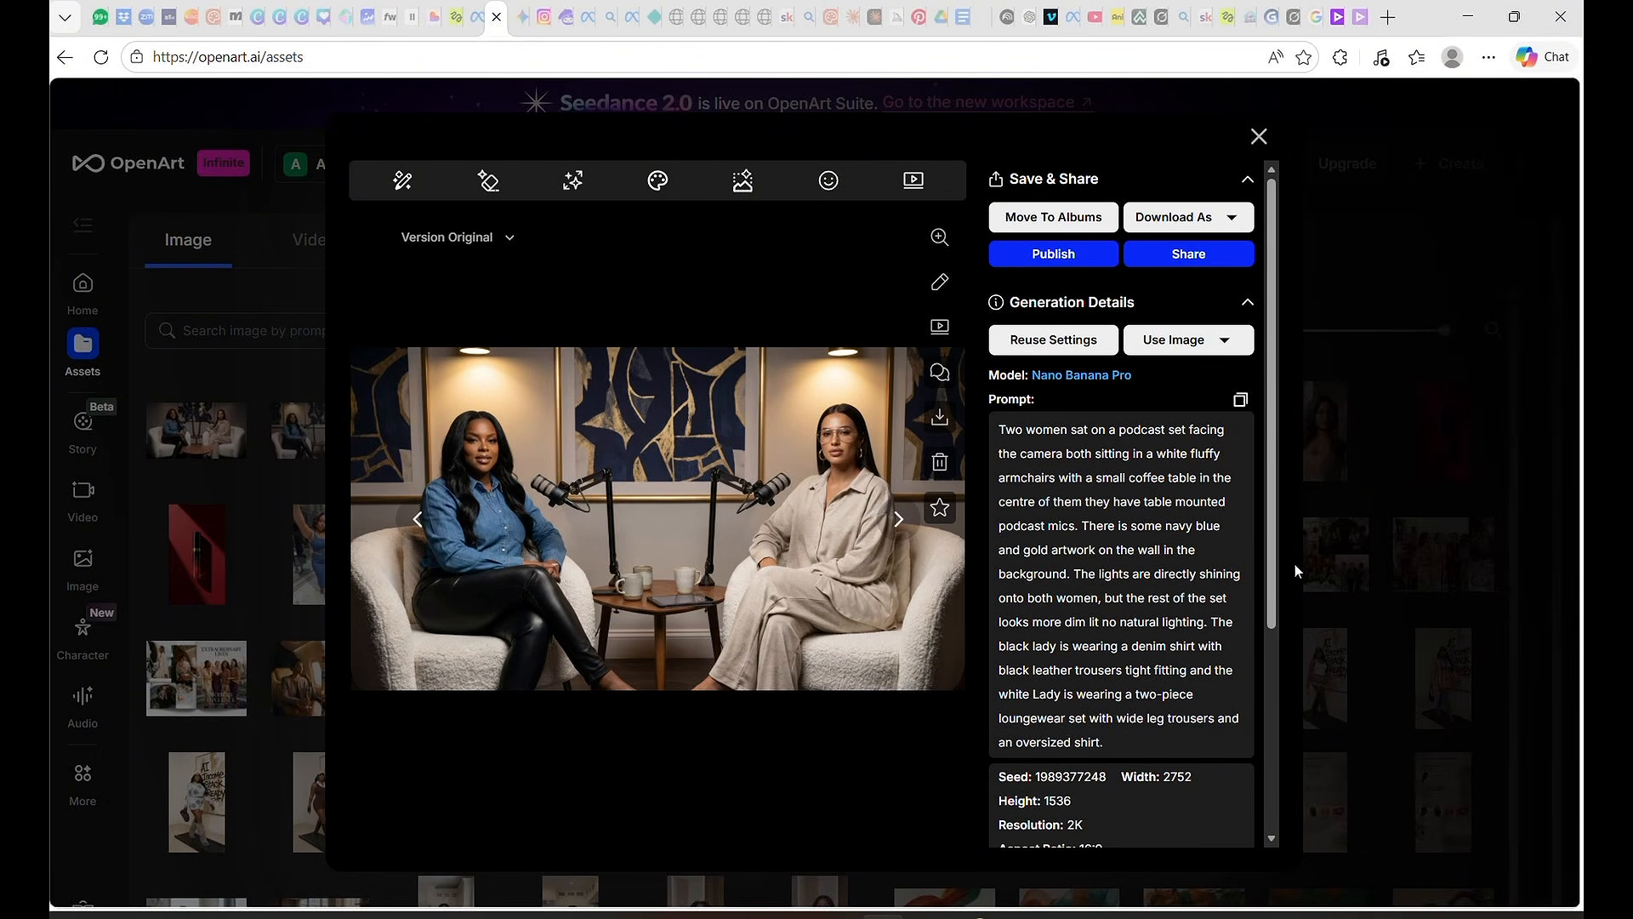
{"action": "left_click_drag", "start_coordinate": [1270, 557], "coordinate": [1269, 689]}
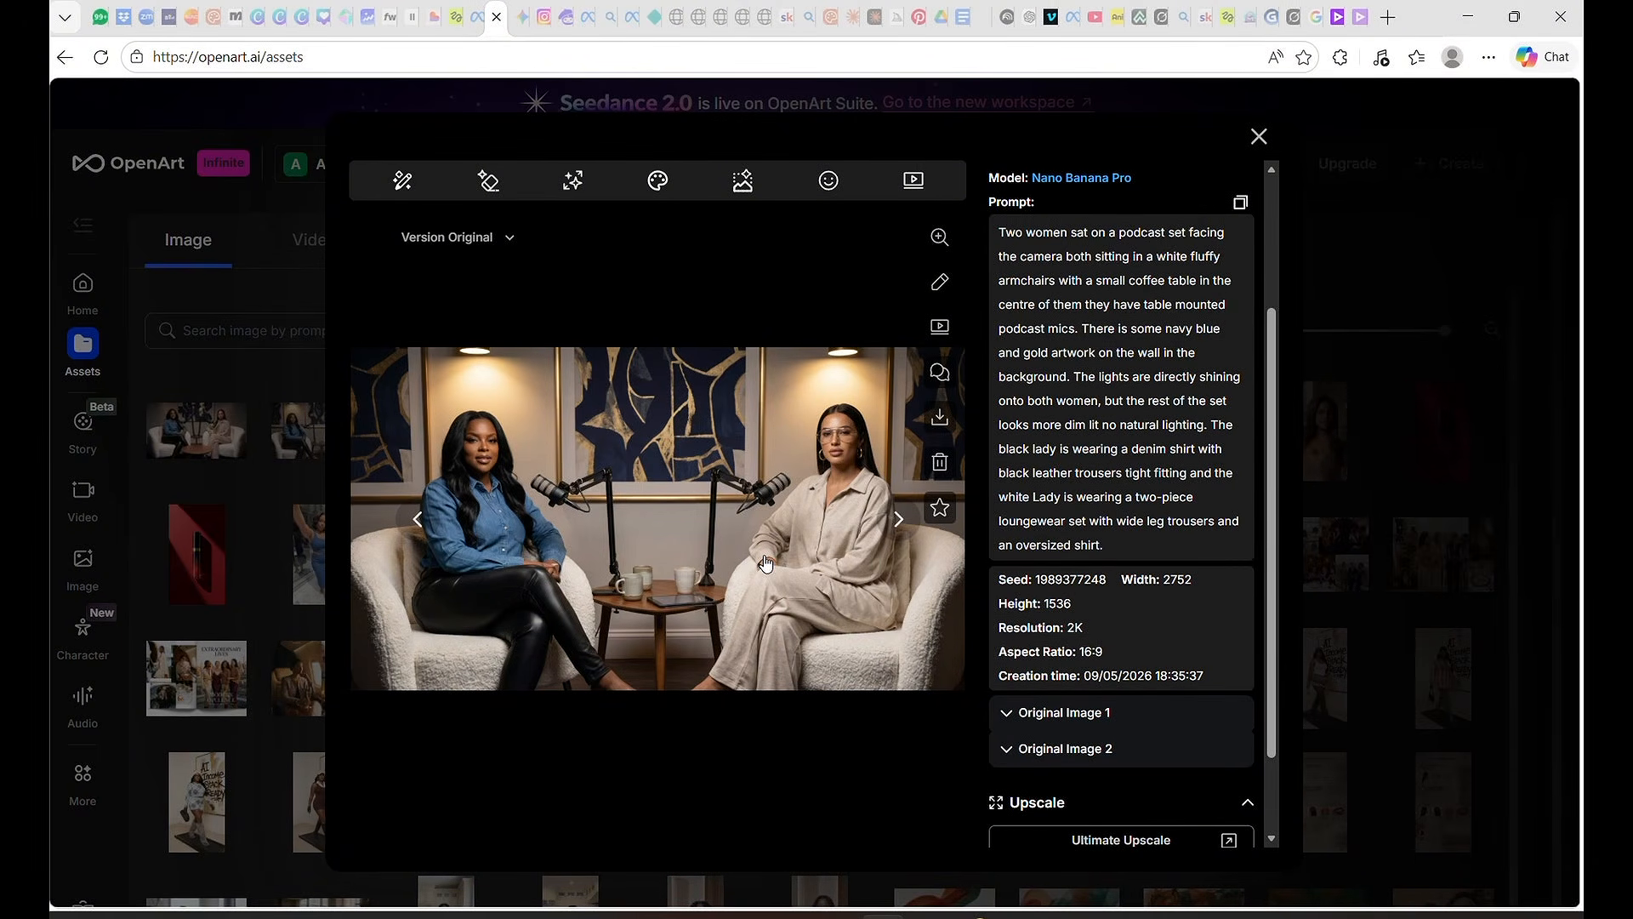
{"action": "left_click", "coordinate": [1258, 136]}
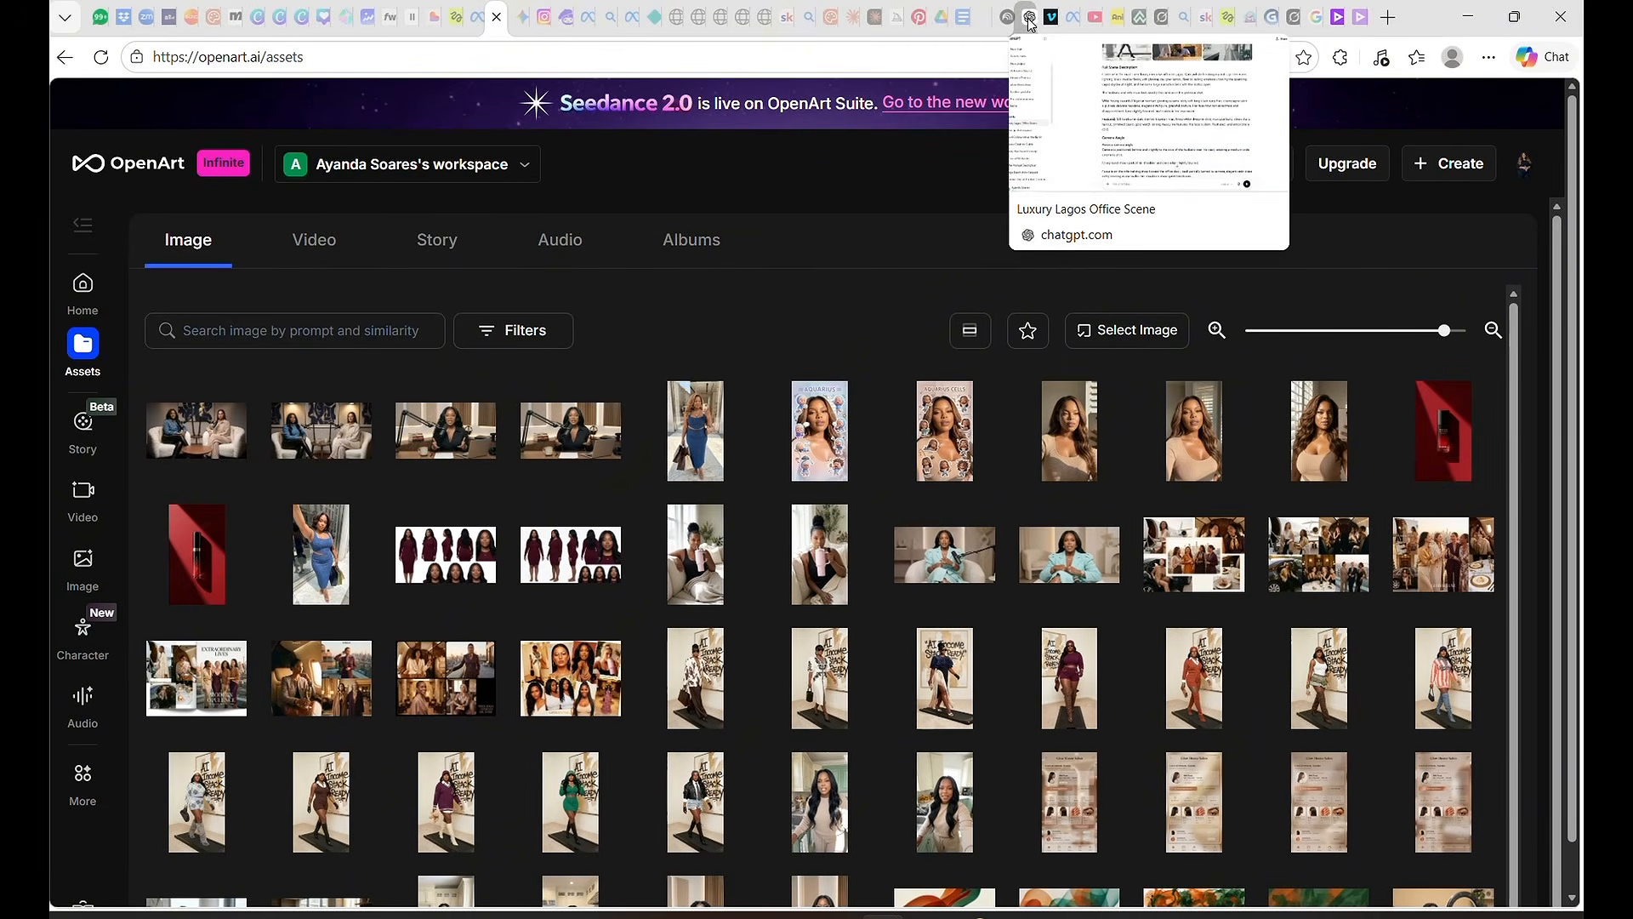
Step: Switch to ChatGPT and review the prompts, close-up images and image sharing options in the "Close up shot request" chat
{"action": "left_click", "coordinate": [1012, 15]}
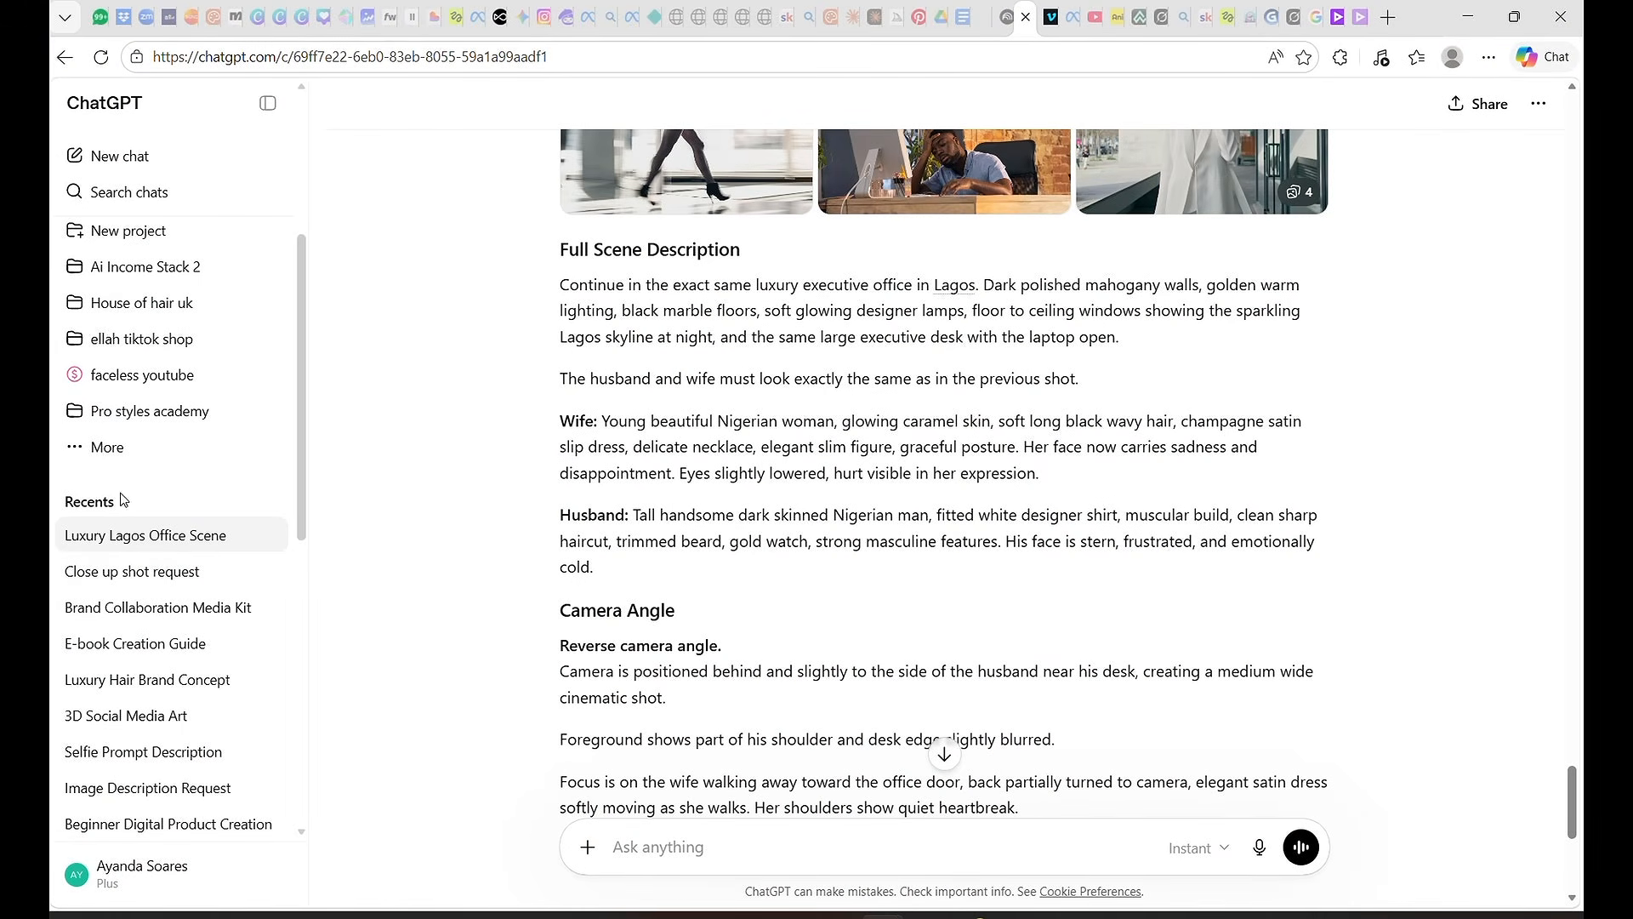
{"action": "left_click", "coordinate": [118, 578]}
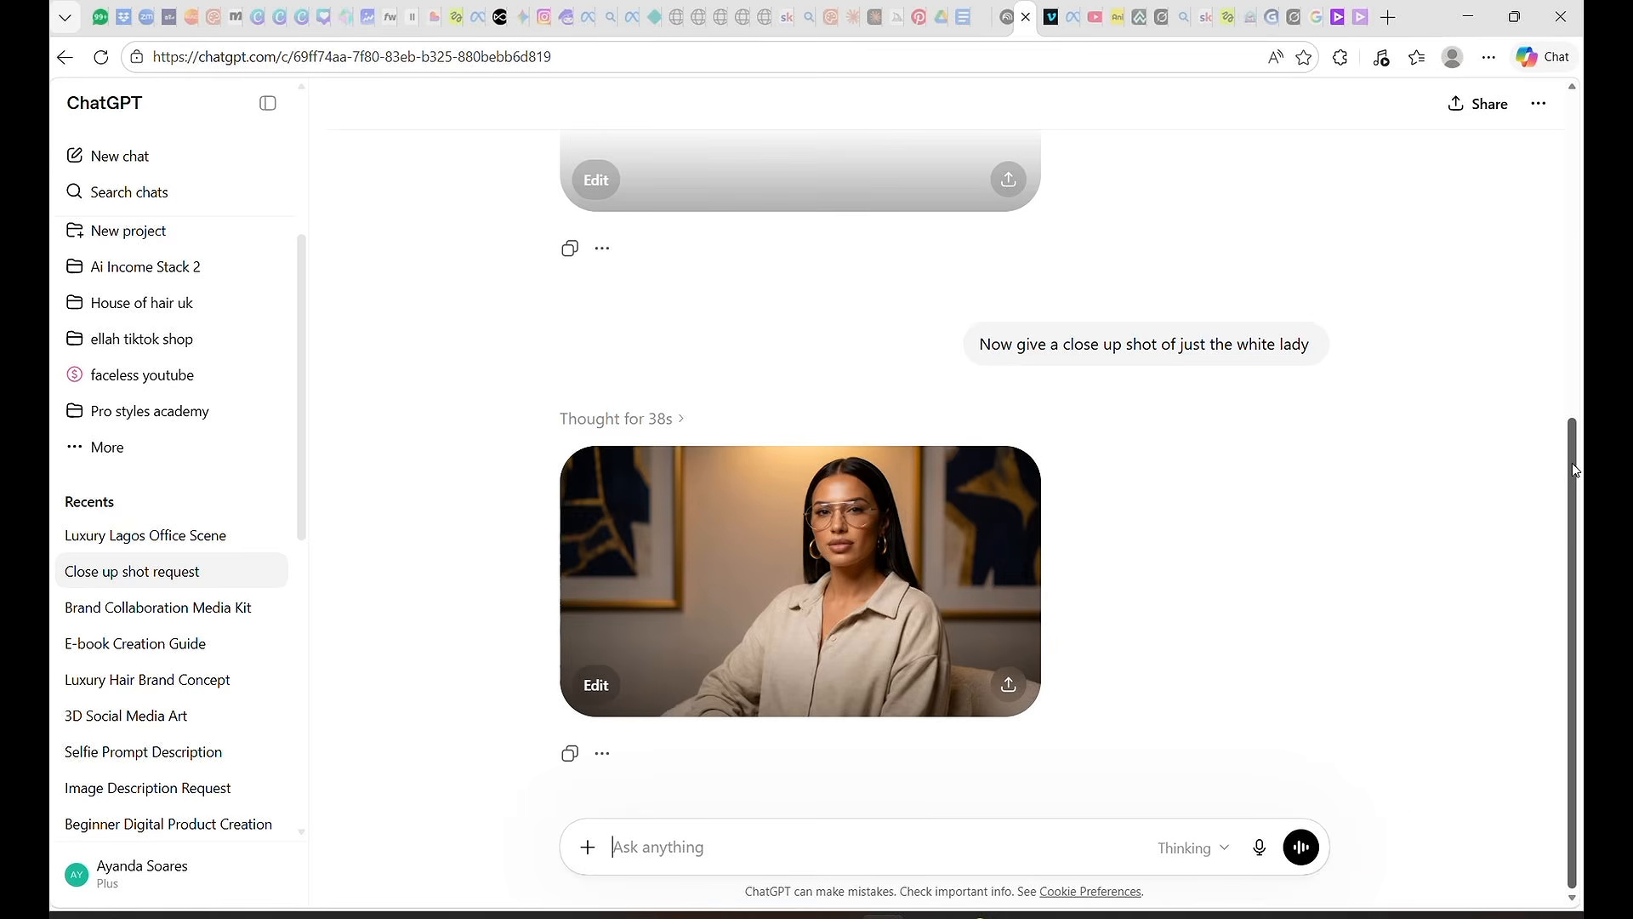
{"action": "left_click_drag", "start_coordinate": [1571, 462], "coordinate": [1575, 128]}
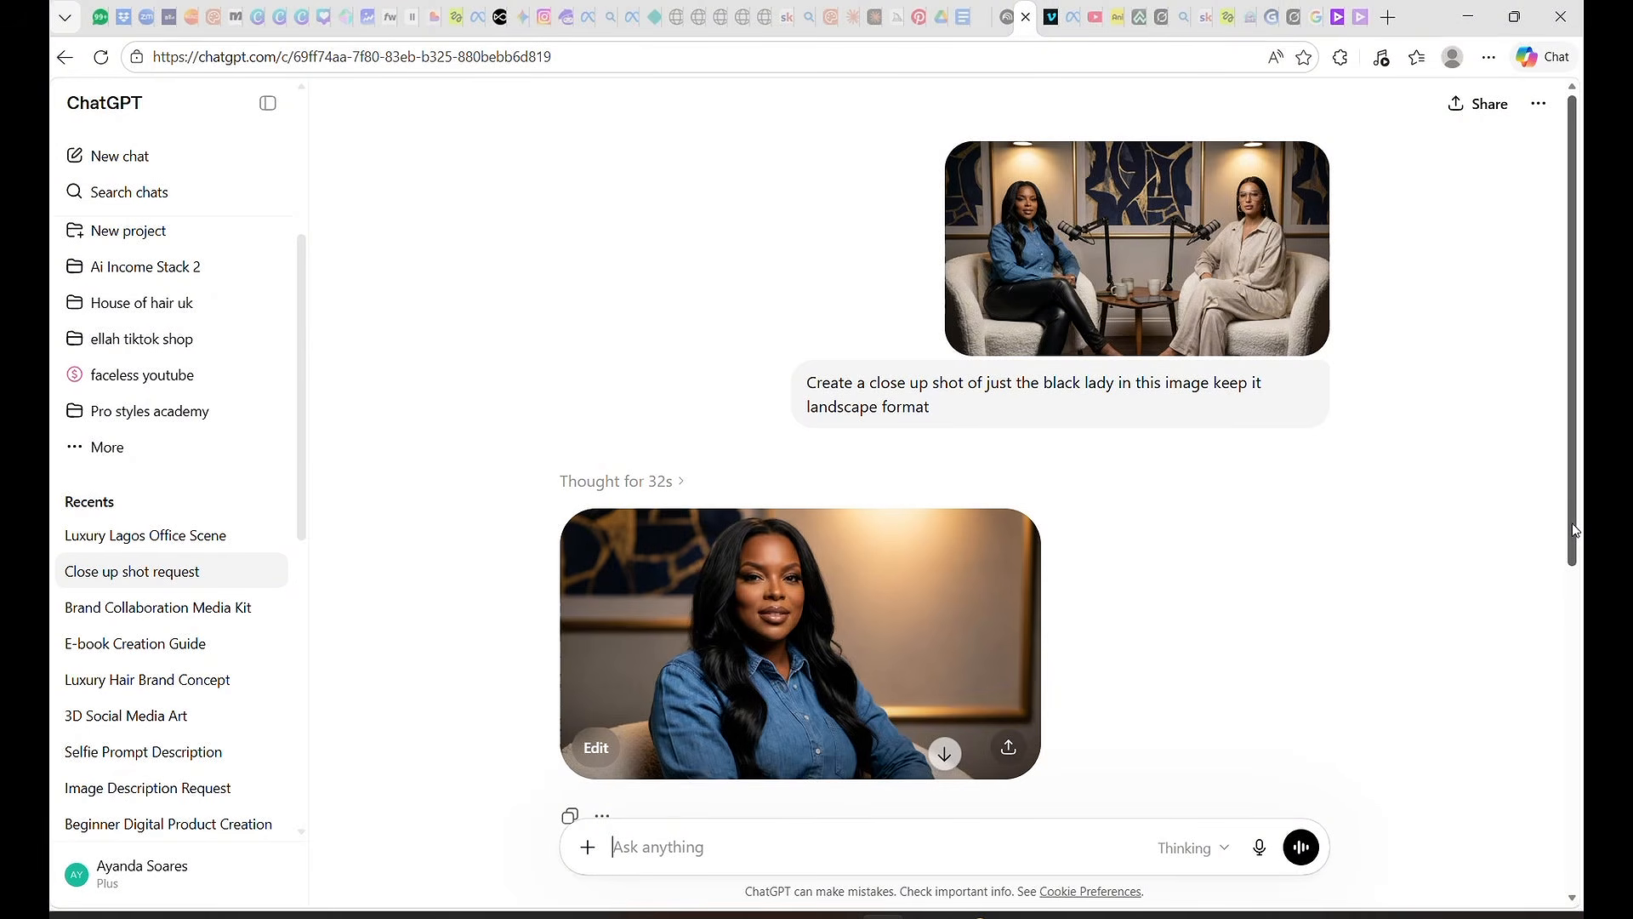
{"action": "left_click_drag", "start_coordinate": [1572, 529], "coordinate": [1575, 871]}
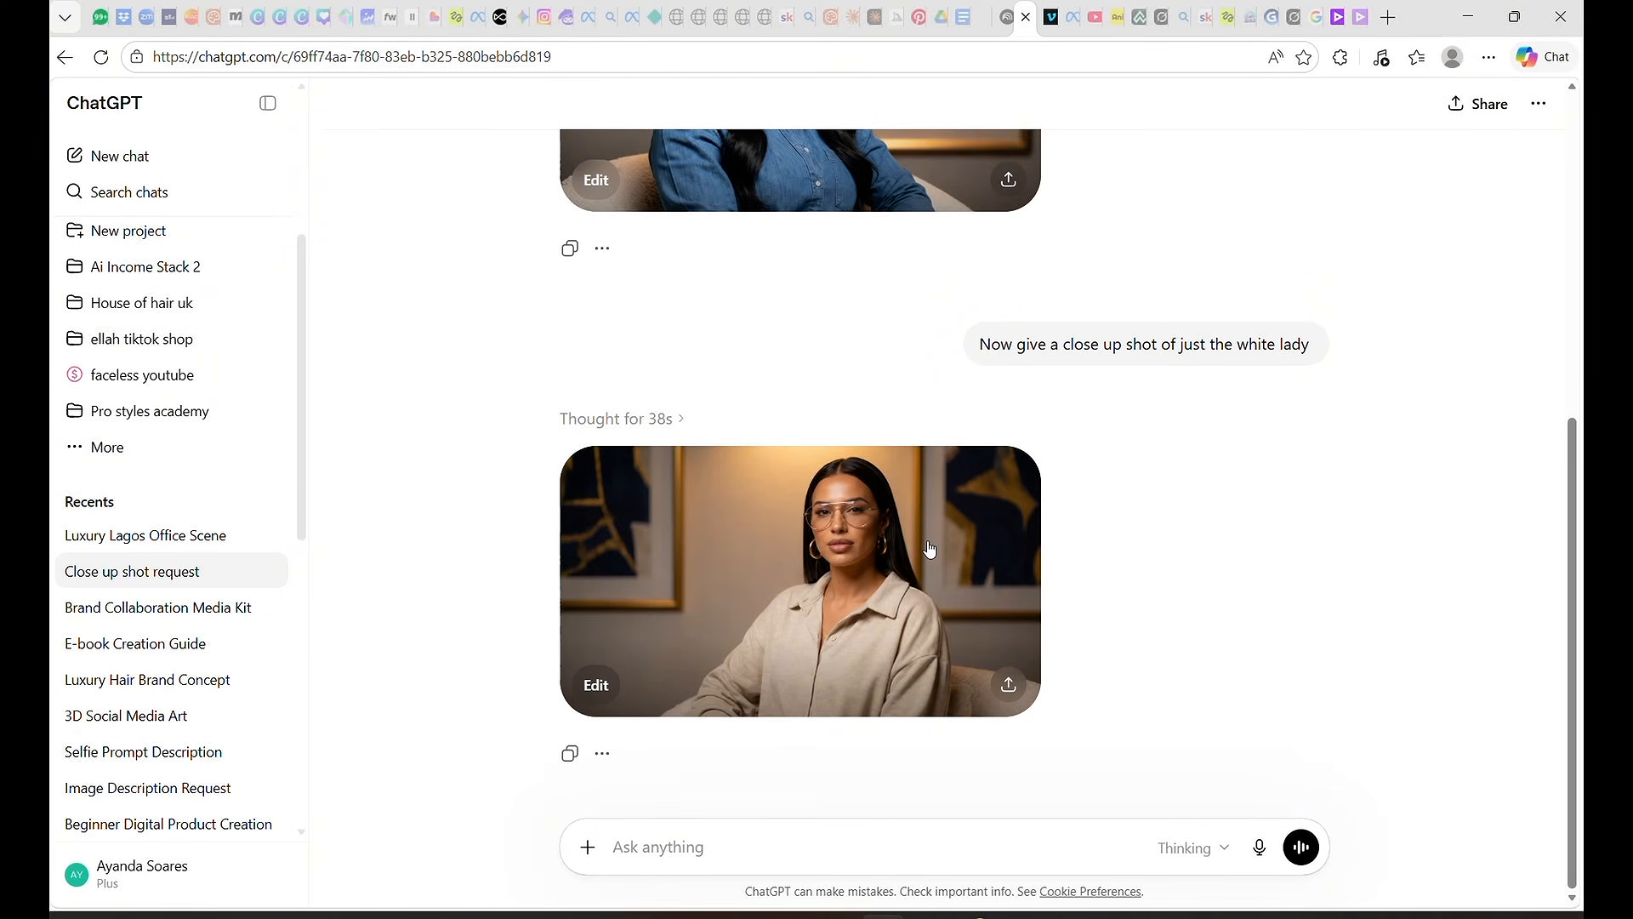
{"action": "left_click", "coordinate": [1009, 684]}
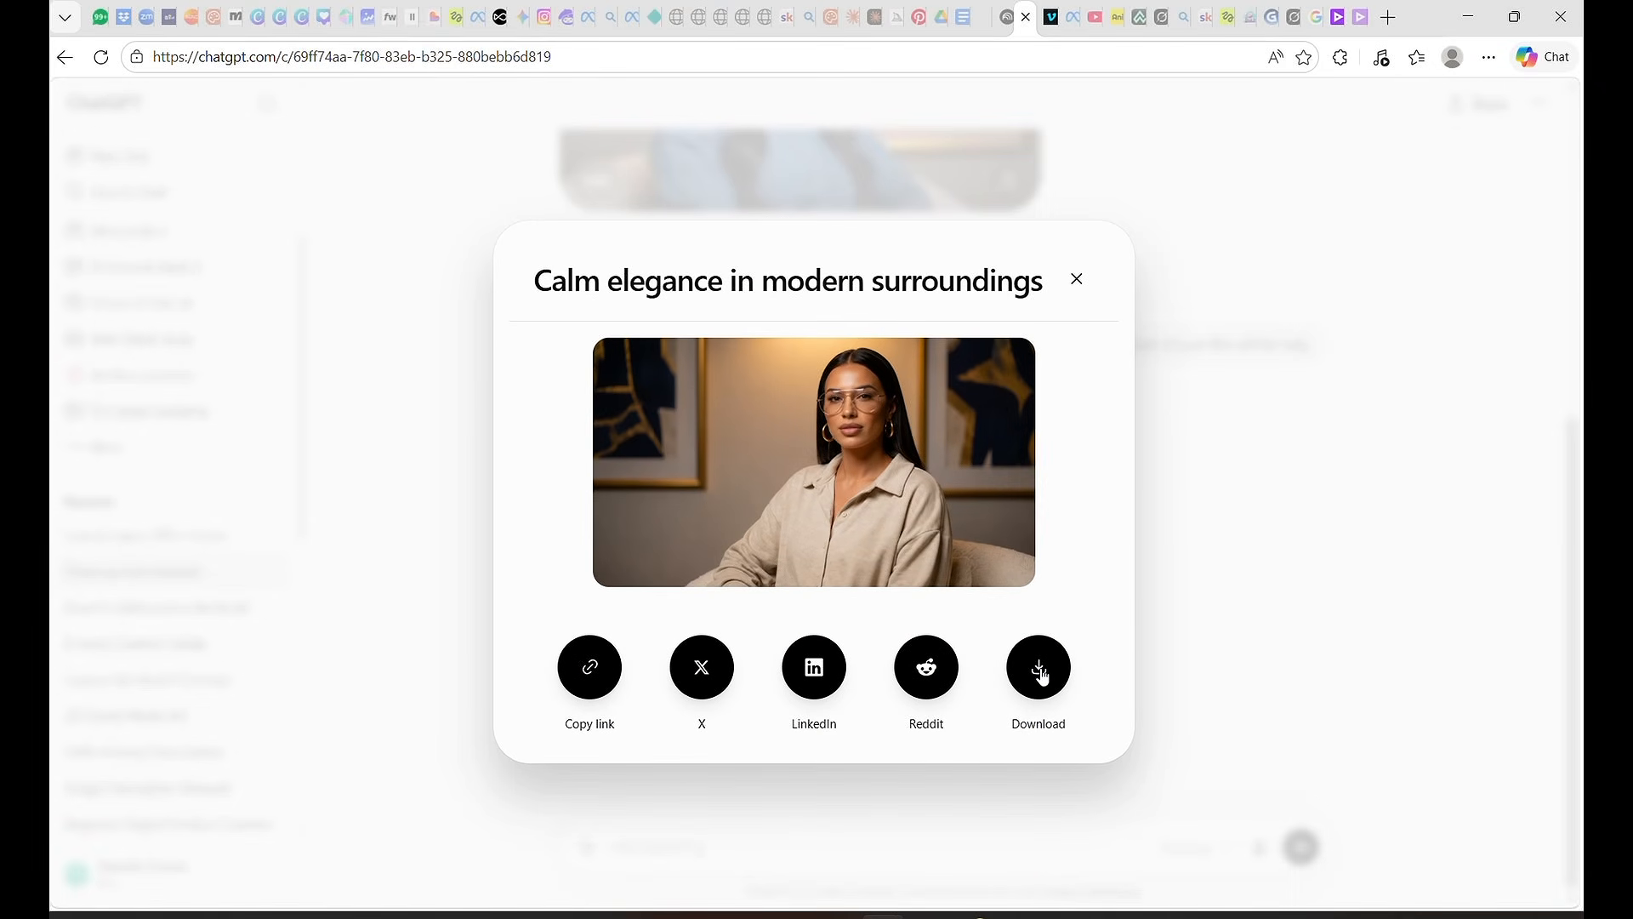
{"action": "left_click", "coordinate": [1212, 561]}
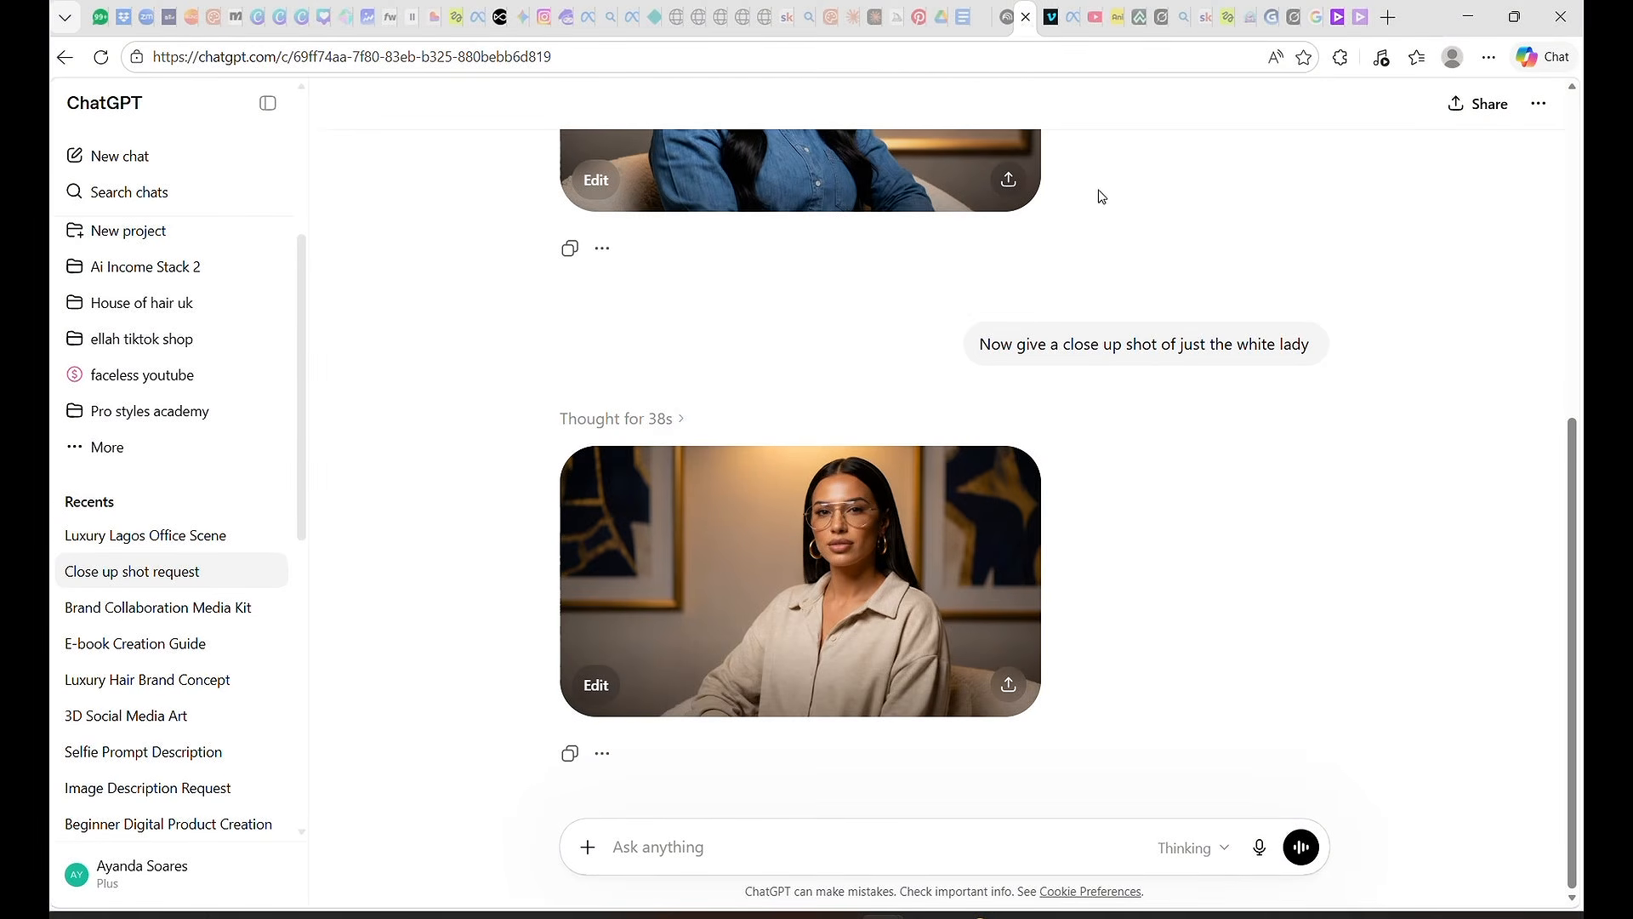
Step: Switch to the blank Google Vids video and set the AI video clip mode to Animate an image
{"action": "mouse_move", "coordinate": [1338, 21]}
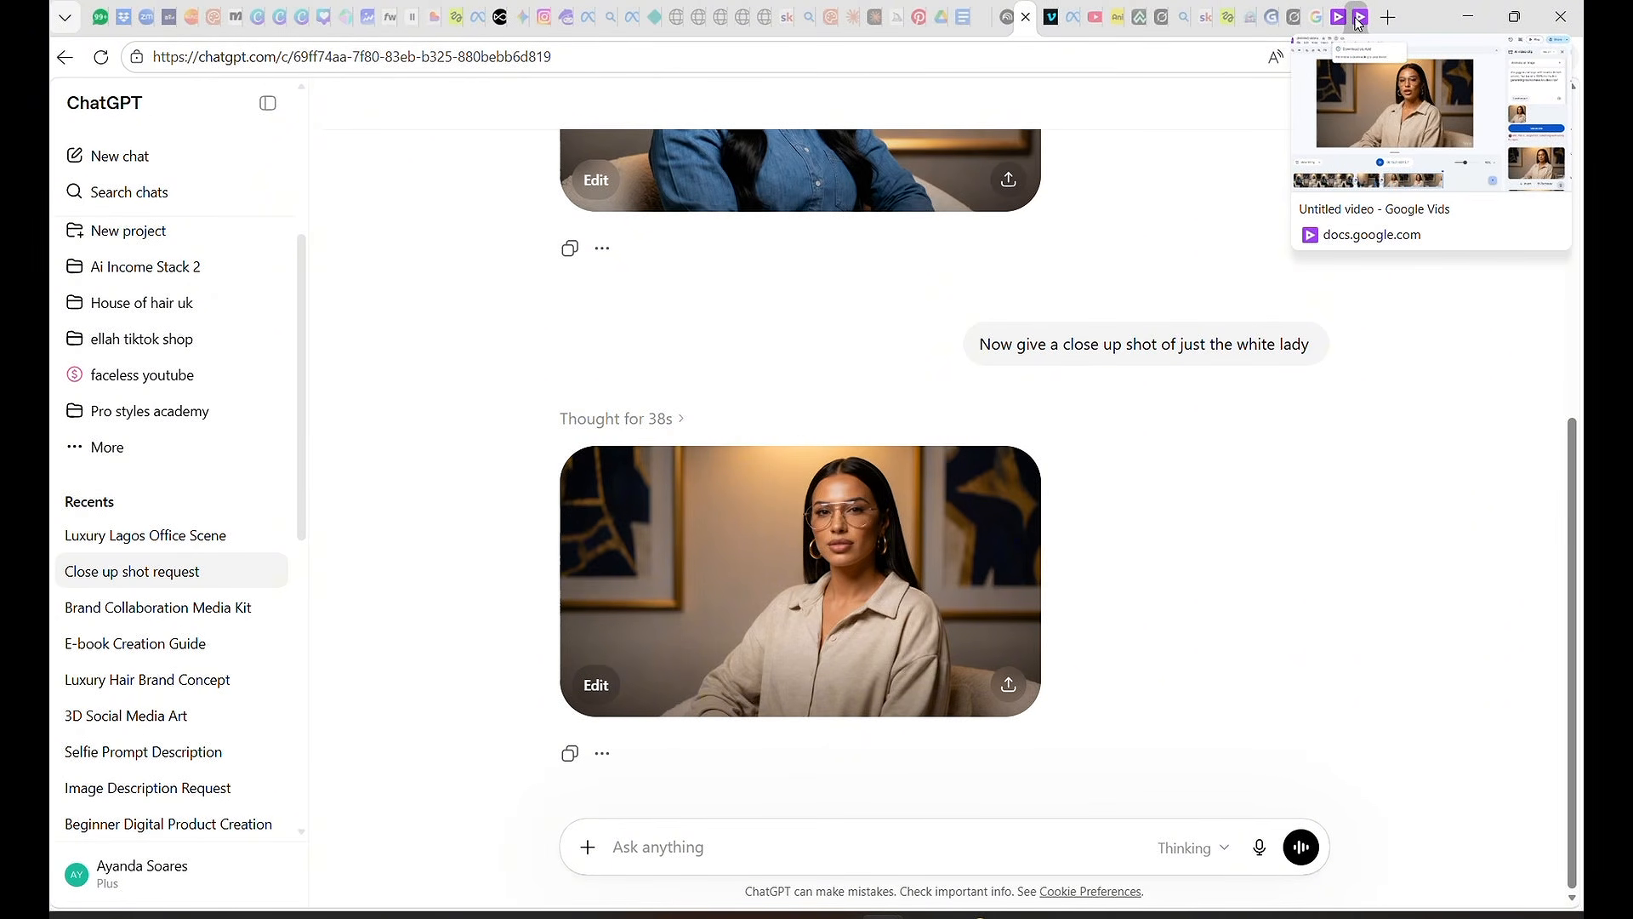
{"action": "left_click", "coordinate": [1358, 19]}
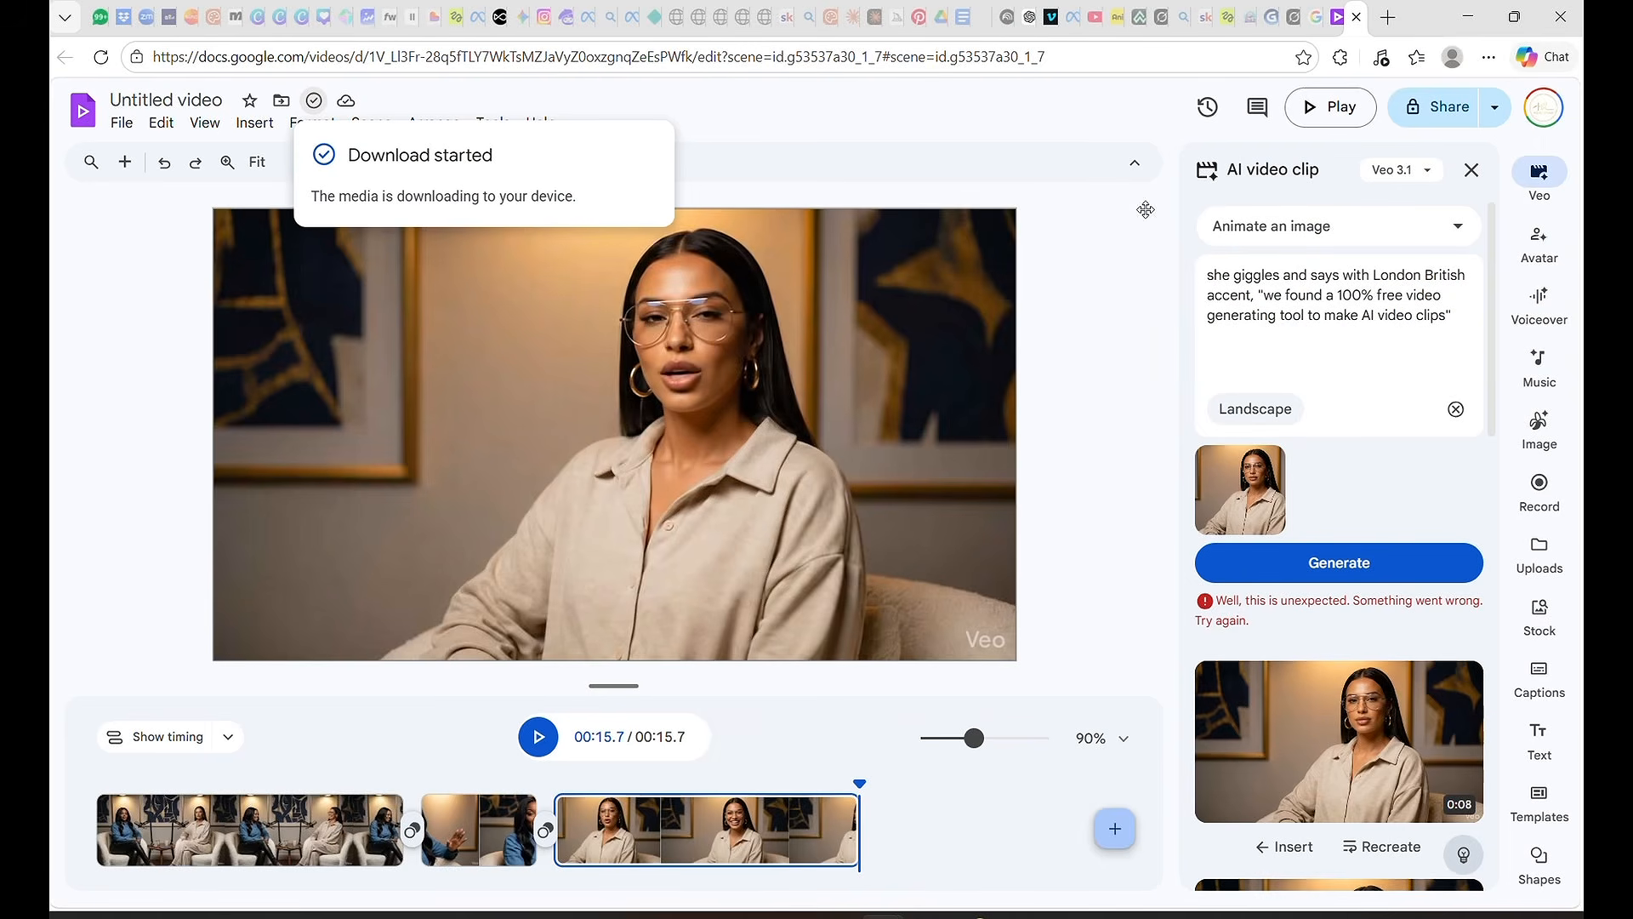
{"action": "left_click", "coordinate": [1318, 17]}
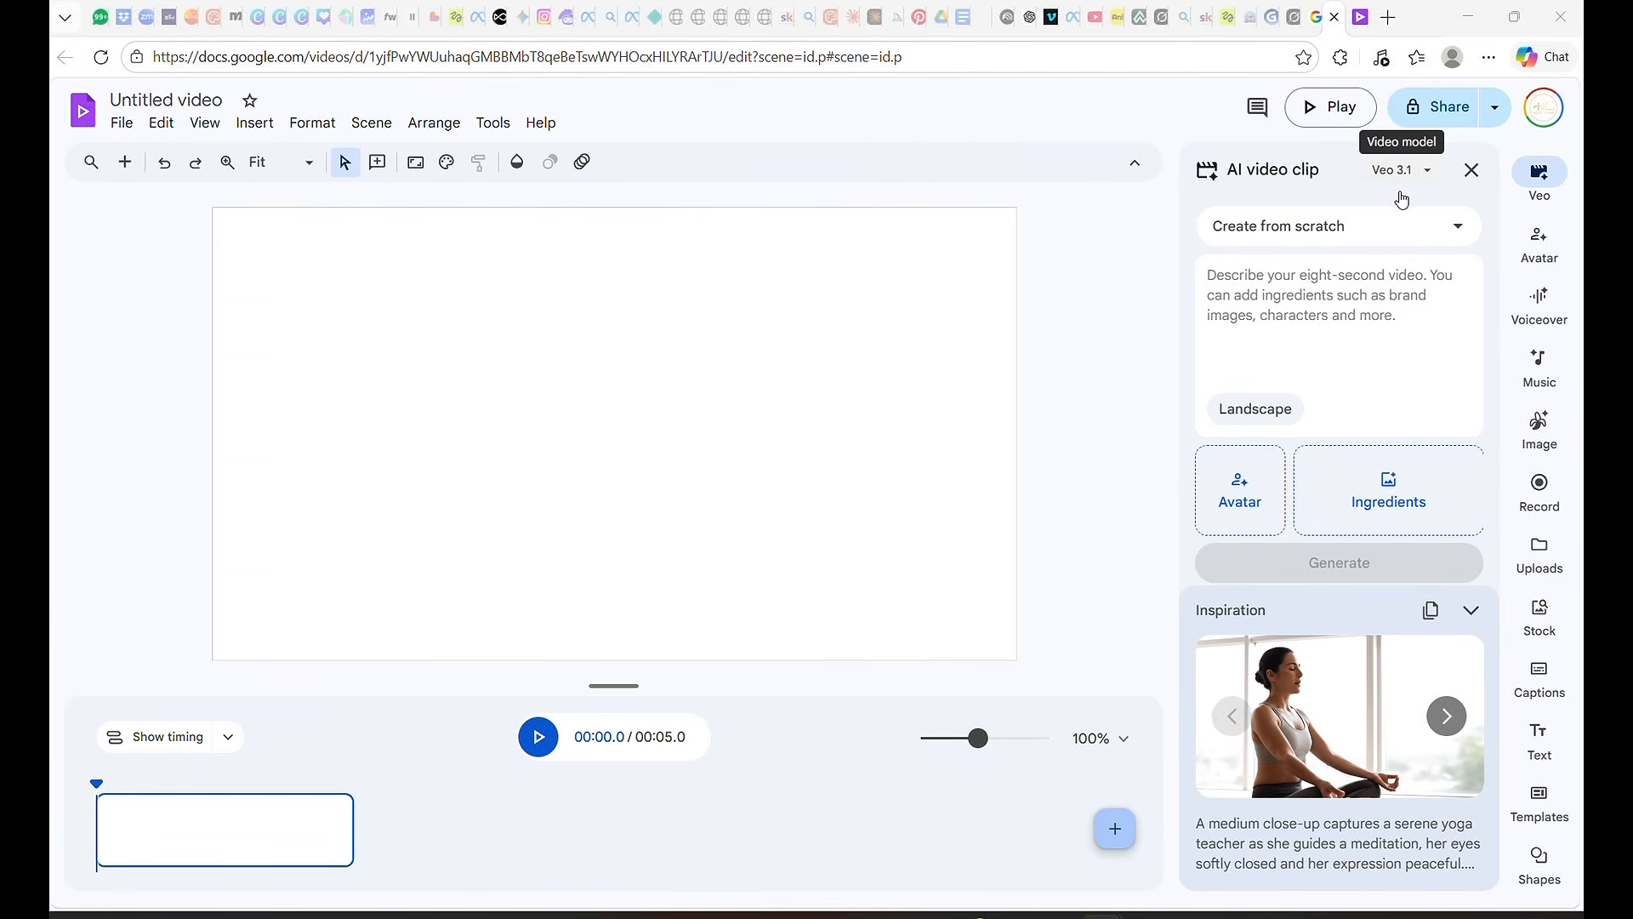
{"action": "left_click", "coordinate": [1274, 227]}
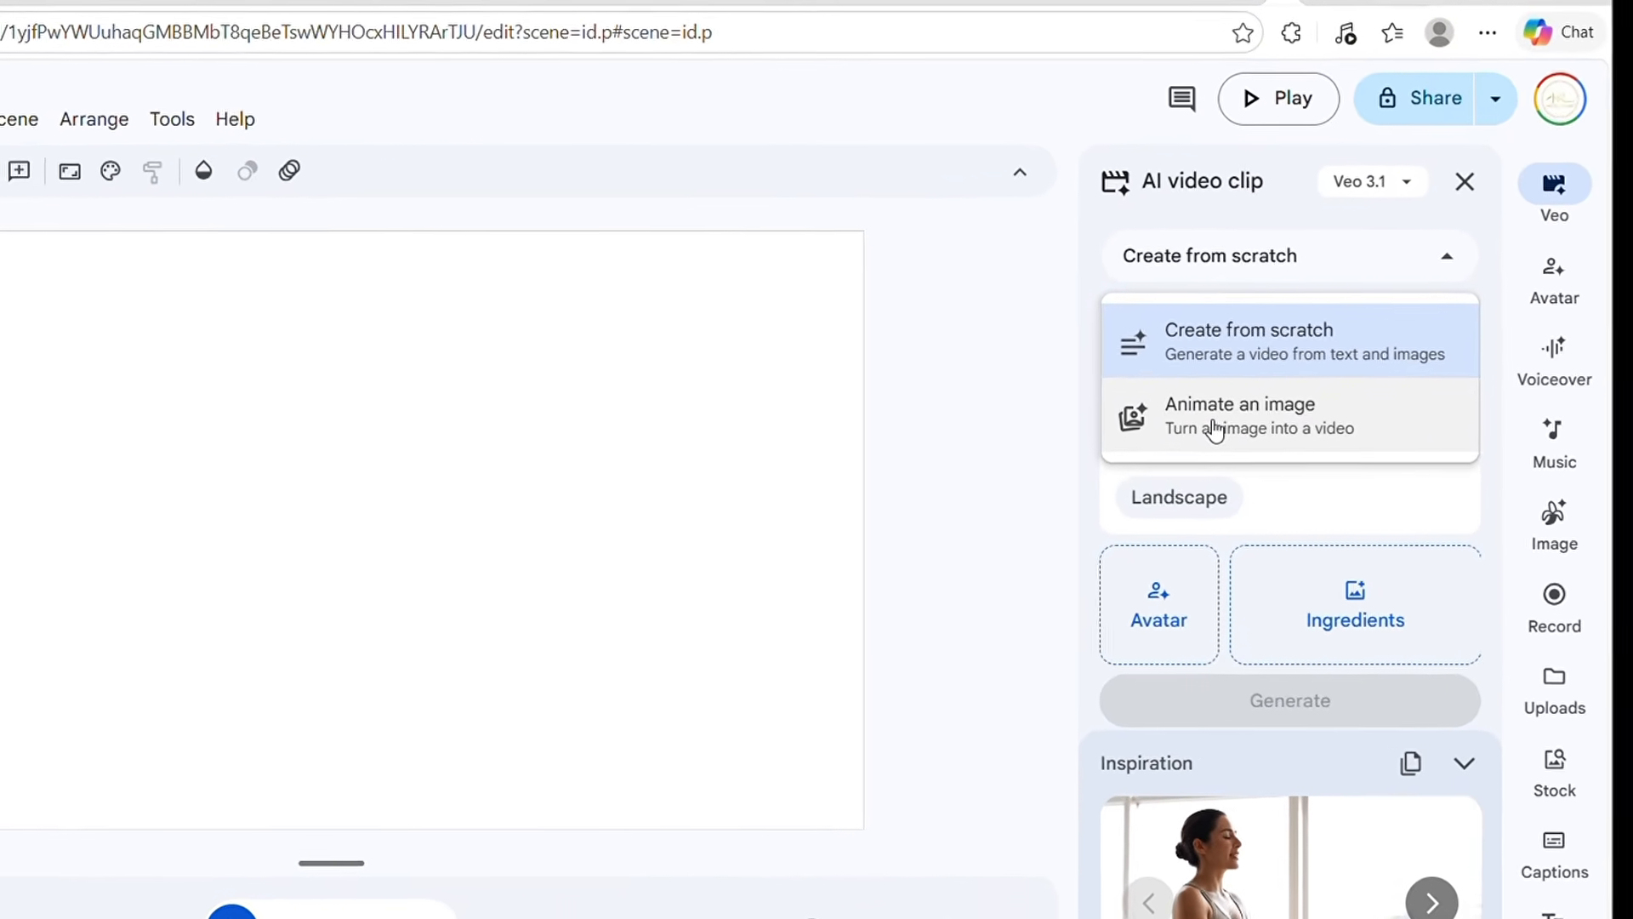
{"action": "left_click", "coordinate": [1216, 426]}
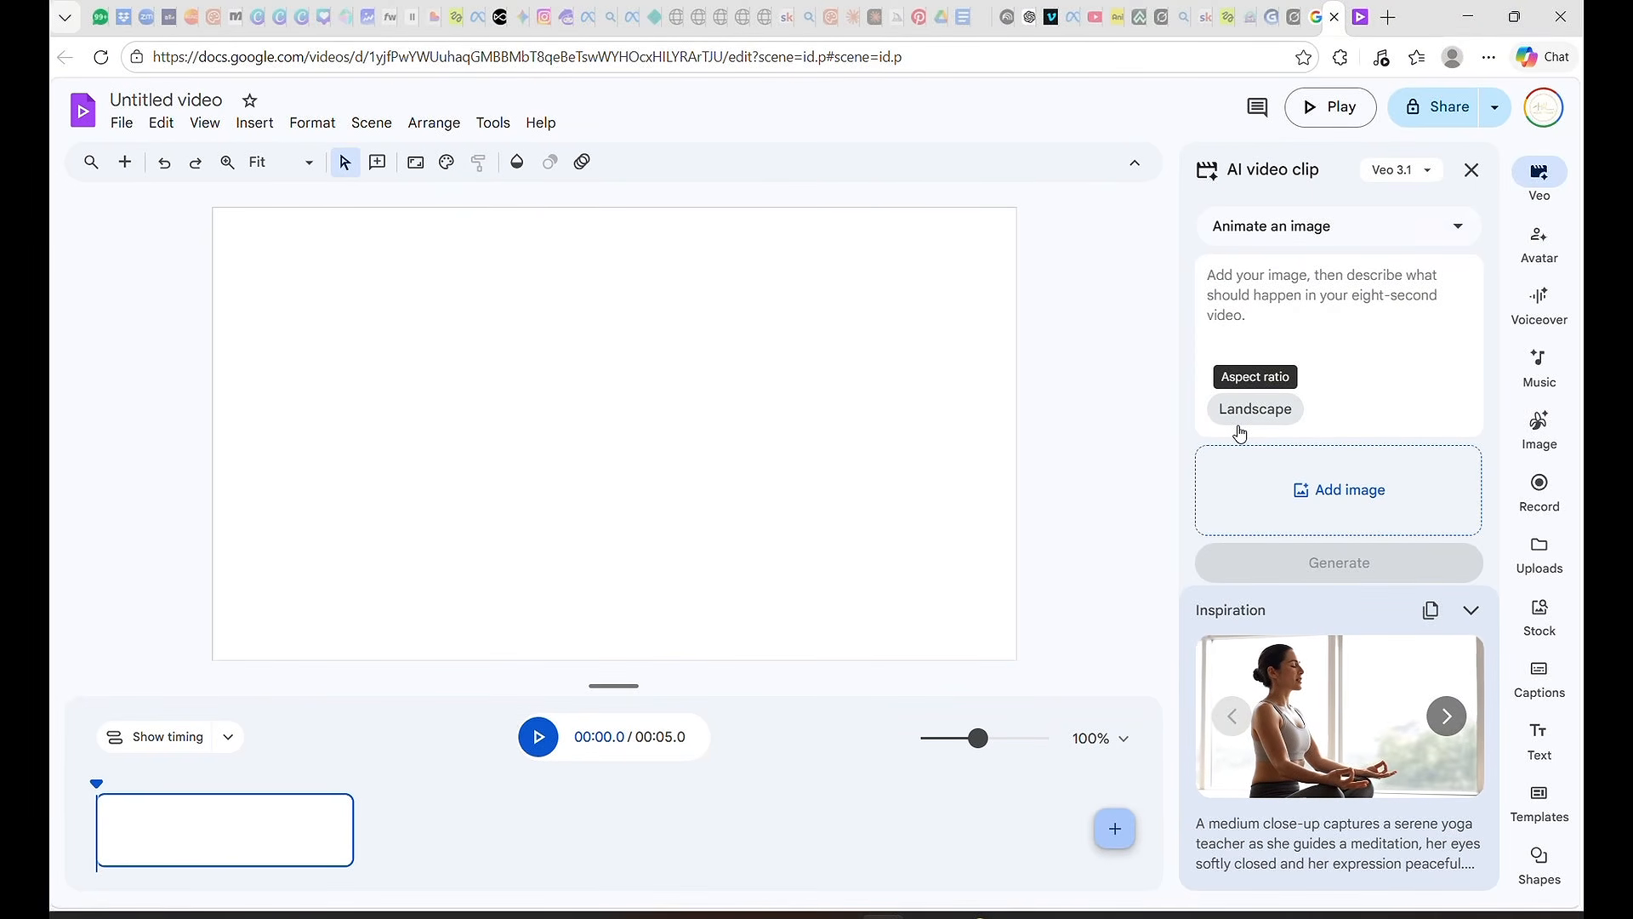
Step: Try the Portrait 9:16 aspect ratio for the clip and return to Landscape 16:9
{"action": "left_click", "coordinate": [1239, 429]}
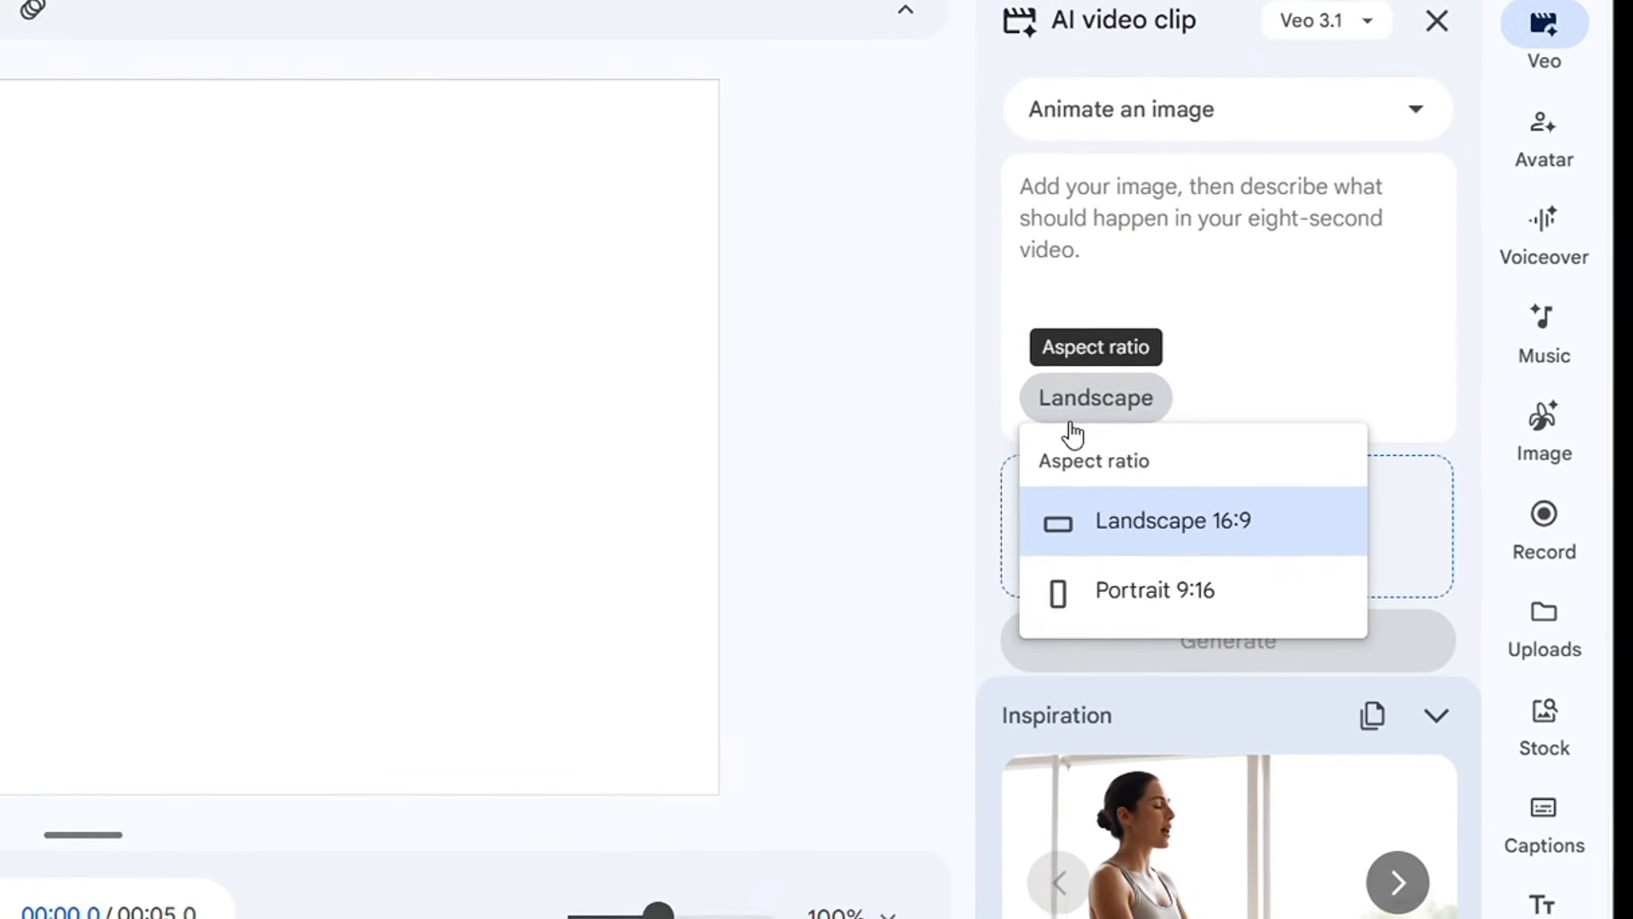
{"action": "left_click", "coordinate": [1130, 600]}
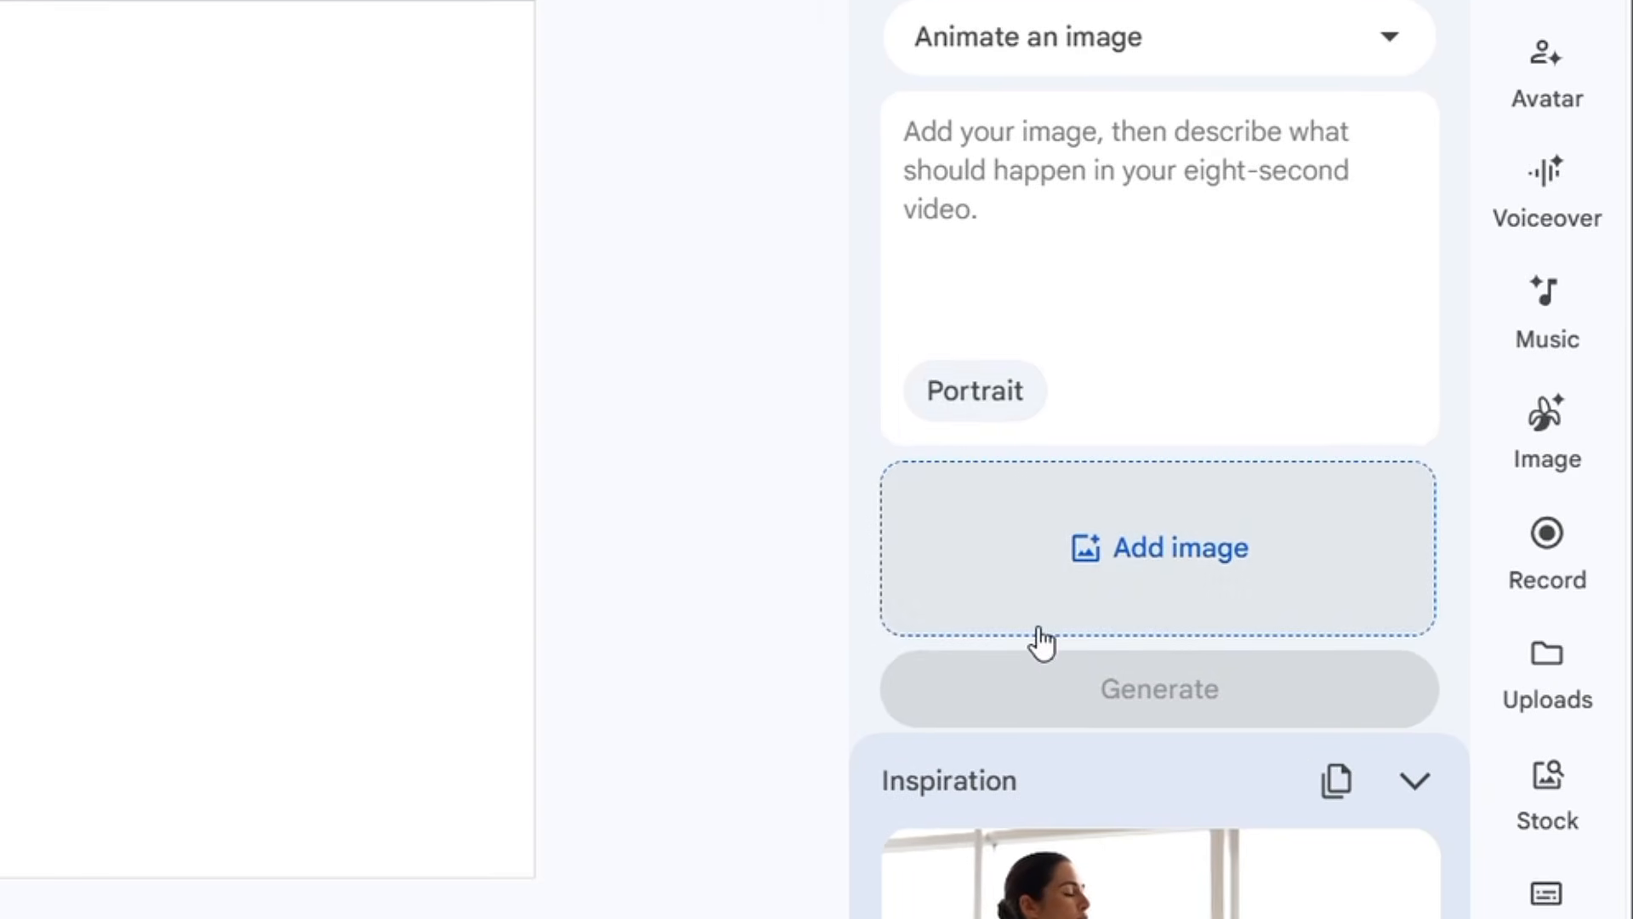
{"action": "left_click", "coordinate": [989, 401]}
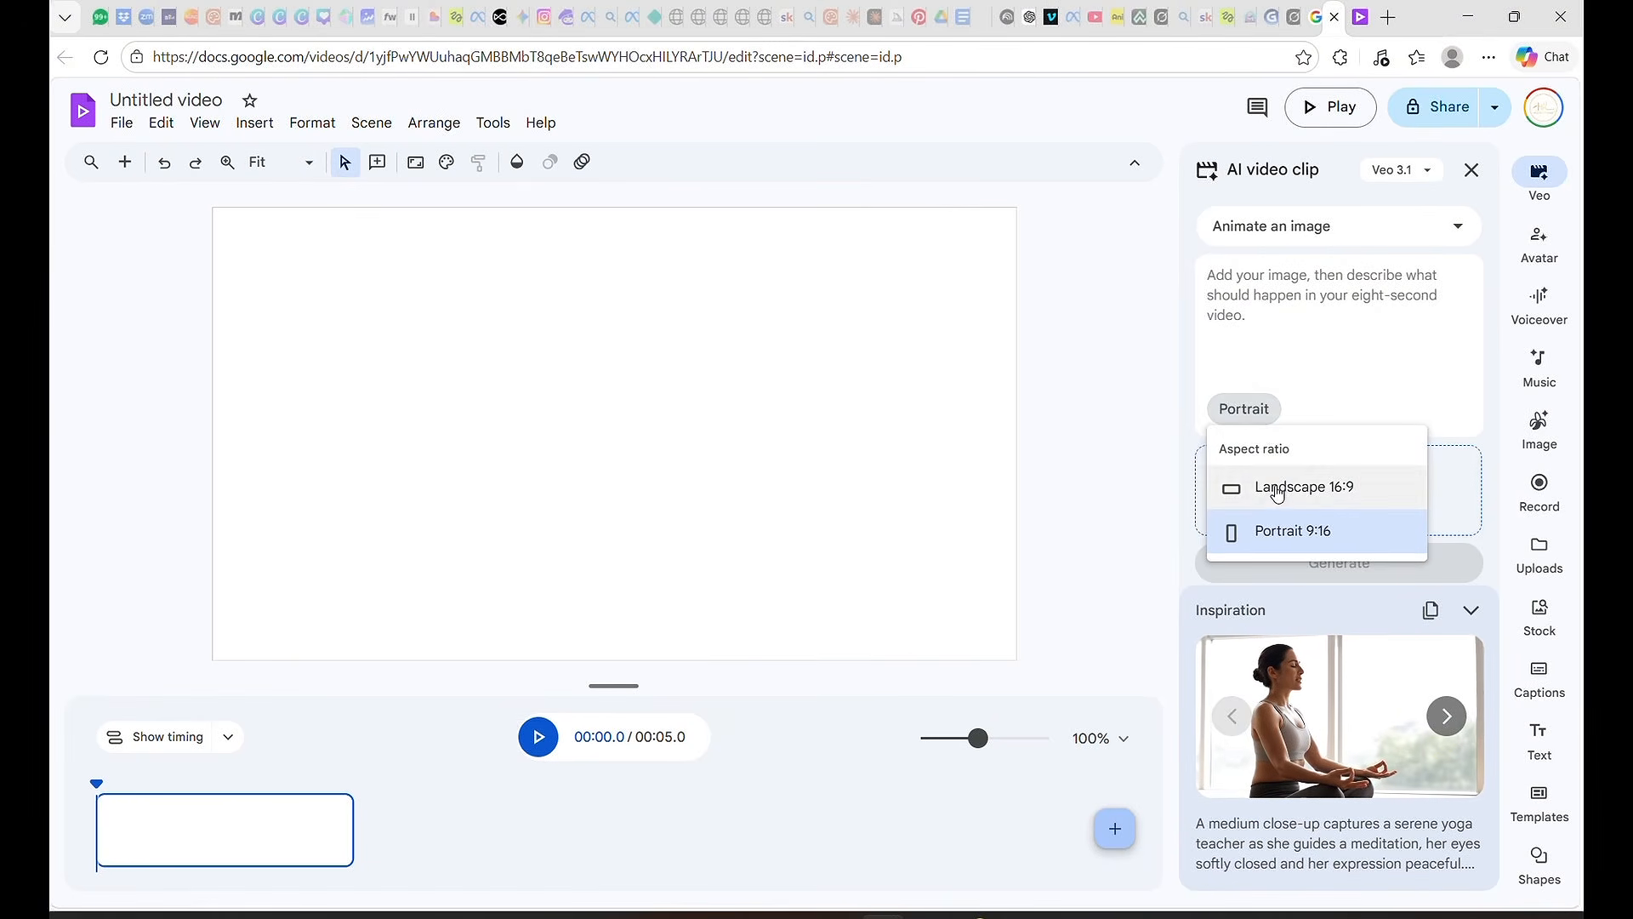
{"action": "left_click", "coordinate": [1277, 491]}
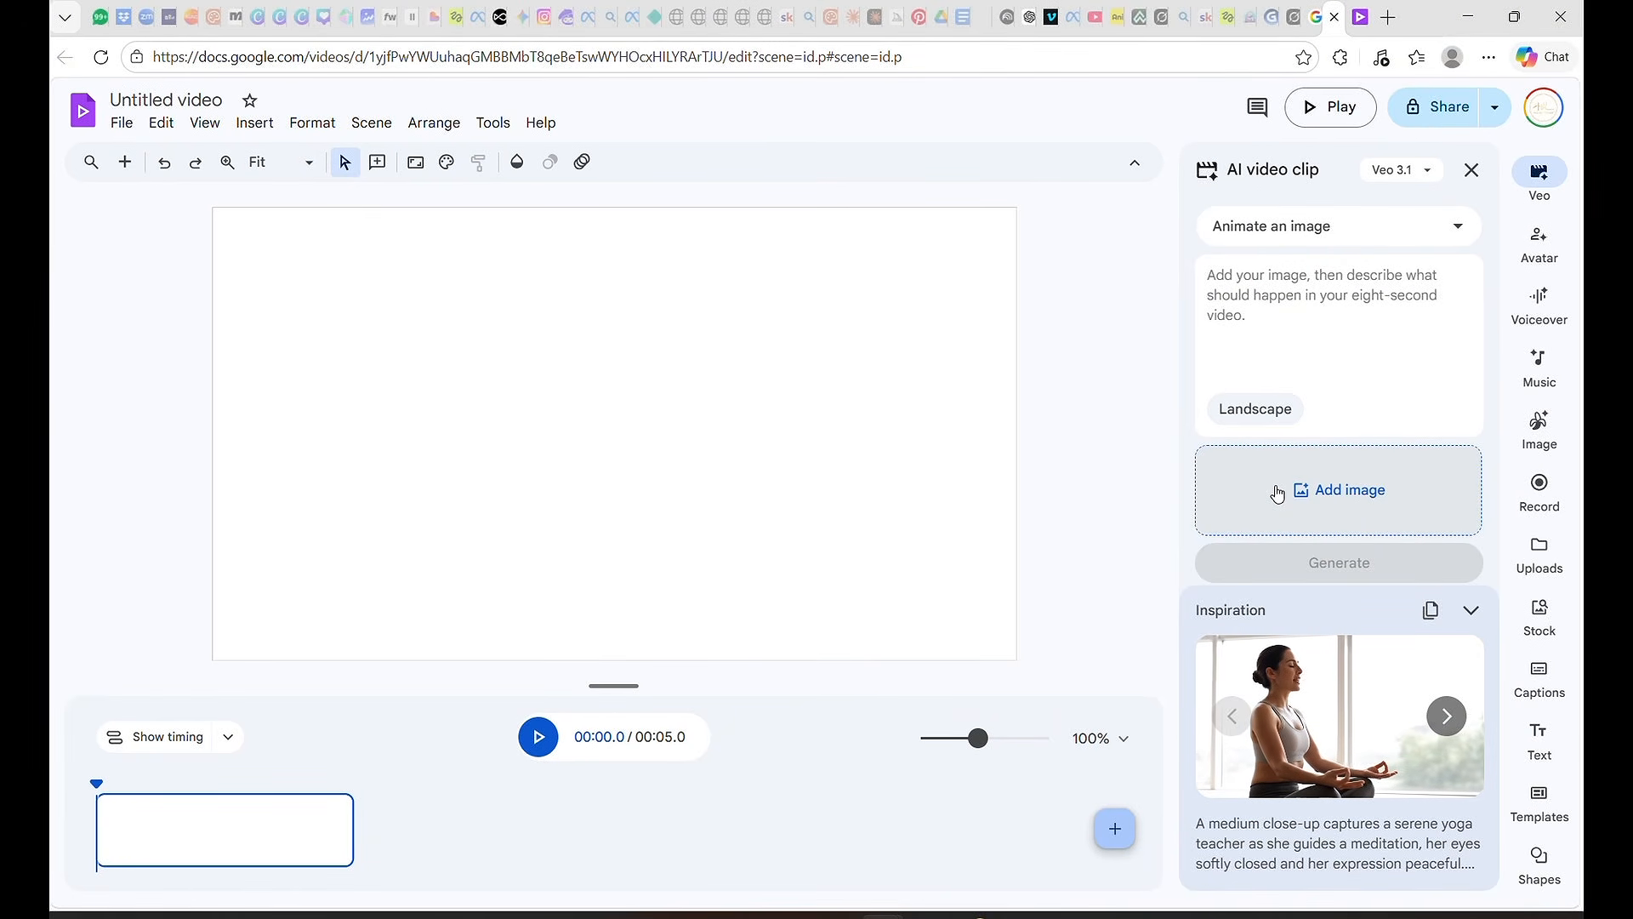
Step: Add the openart podcast image from the Downloads folder as the image to animate
{"action": "left_click", "coordinate": [1351, 499]}
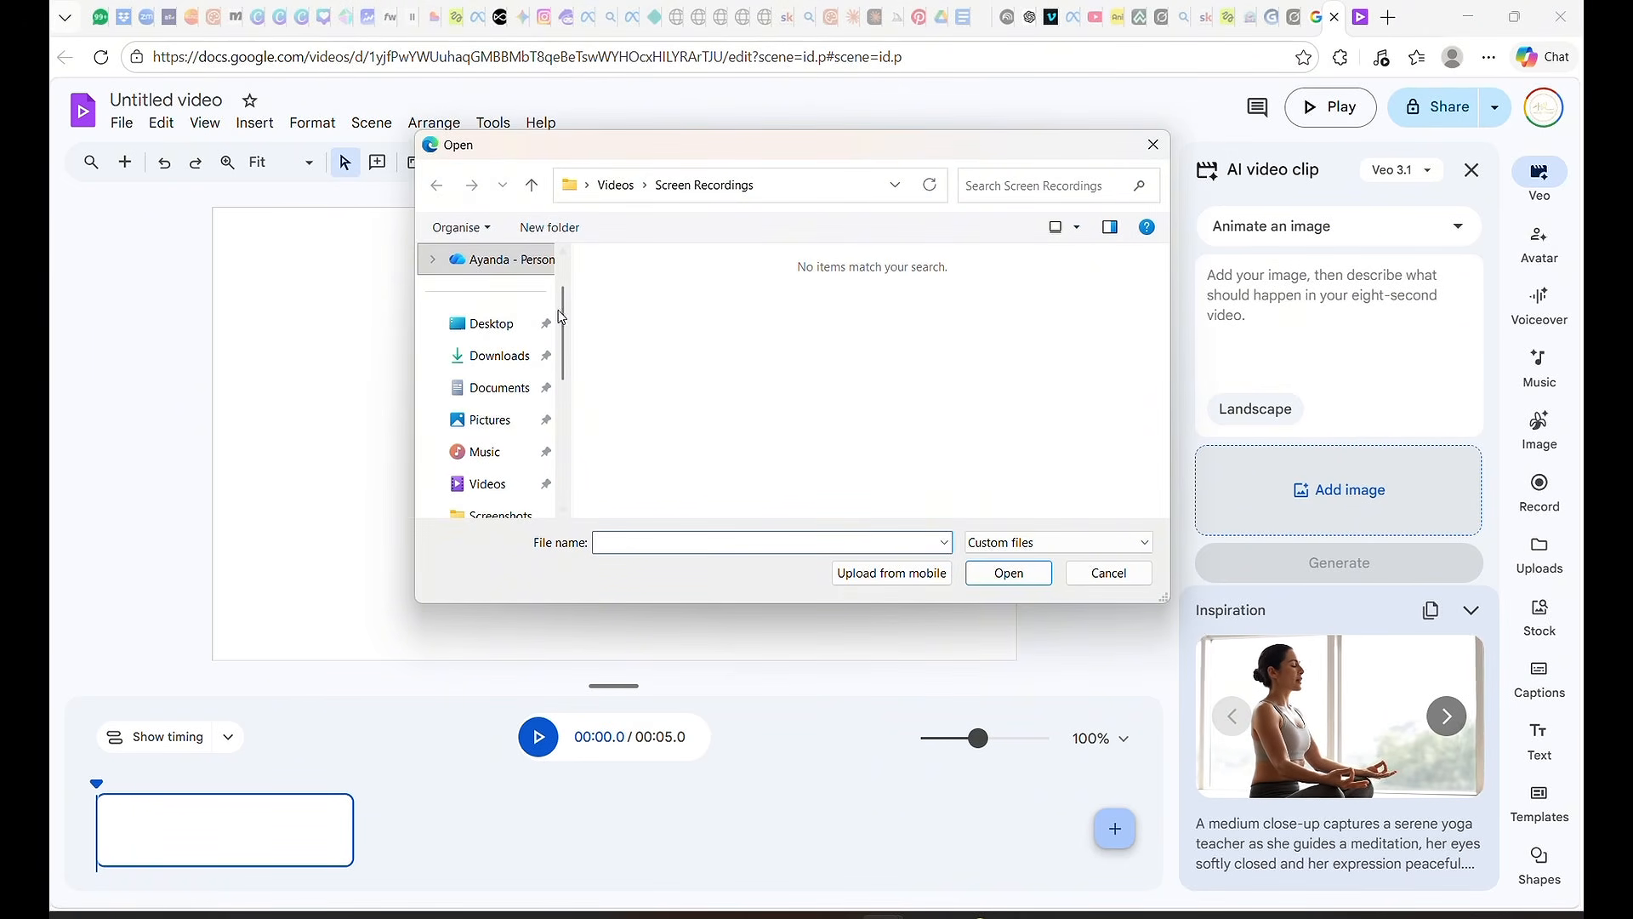
{"action": "left_click", "coordinate": [506, 356]}
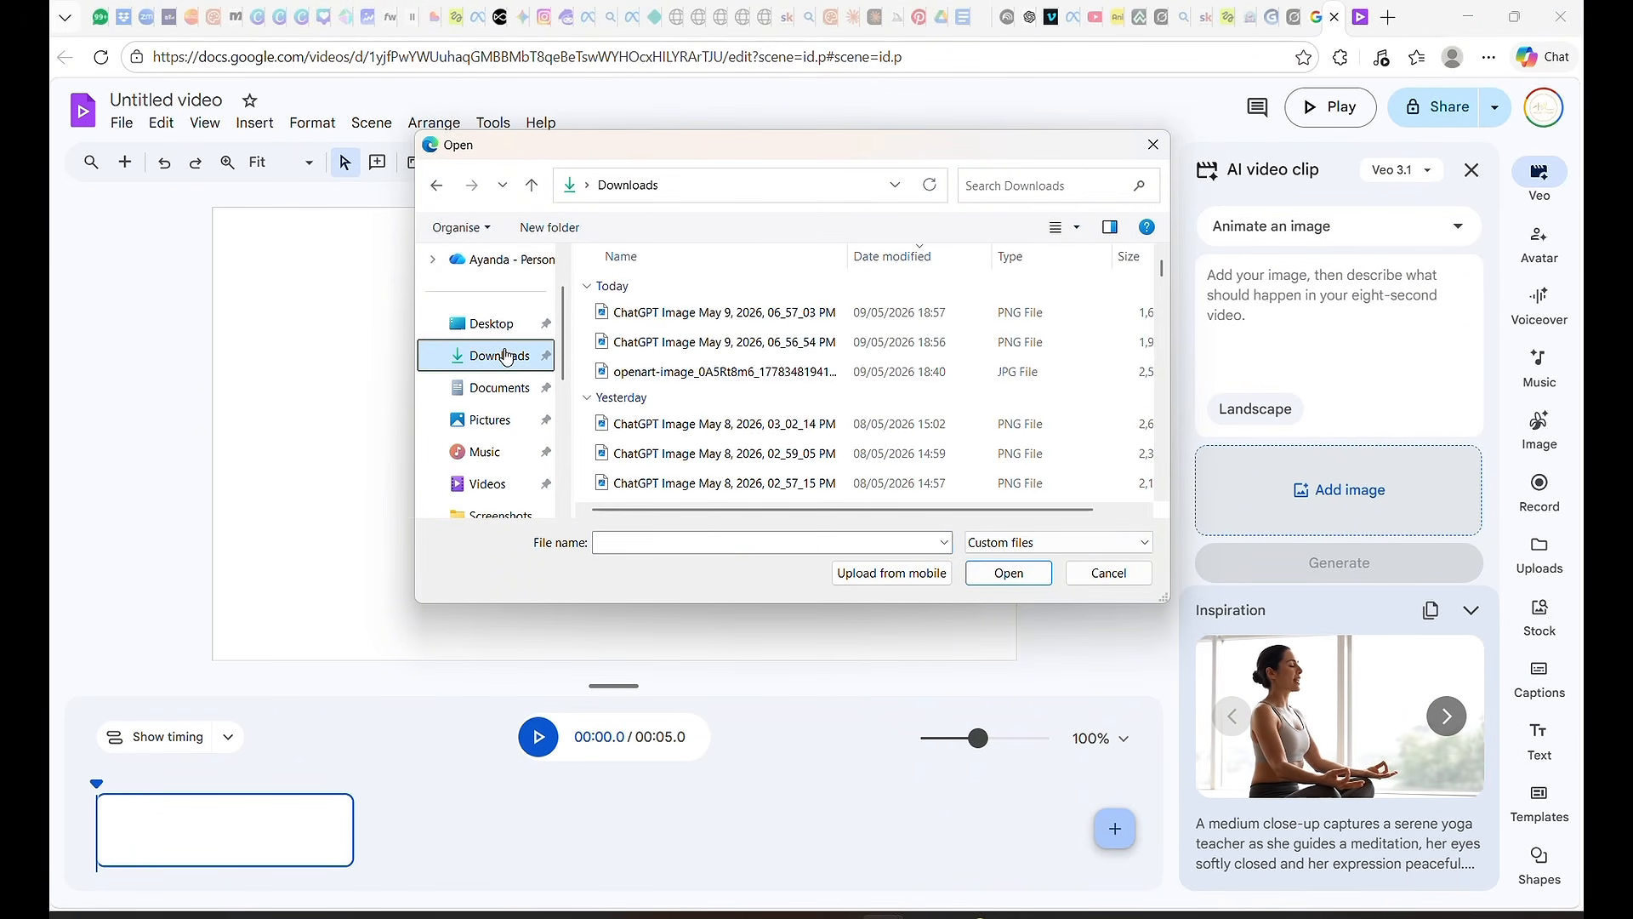
{"action": "left_click", "coordinate": [723, 372]}
{"action": "left_click", "coordinate": [1019, 582]}
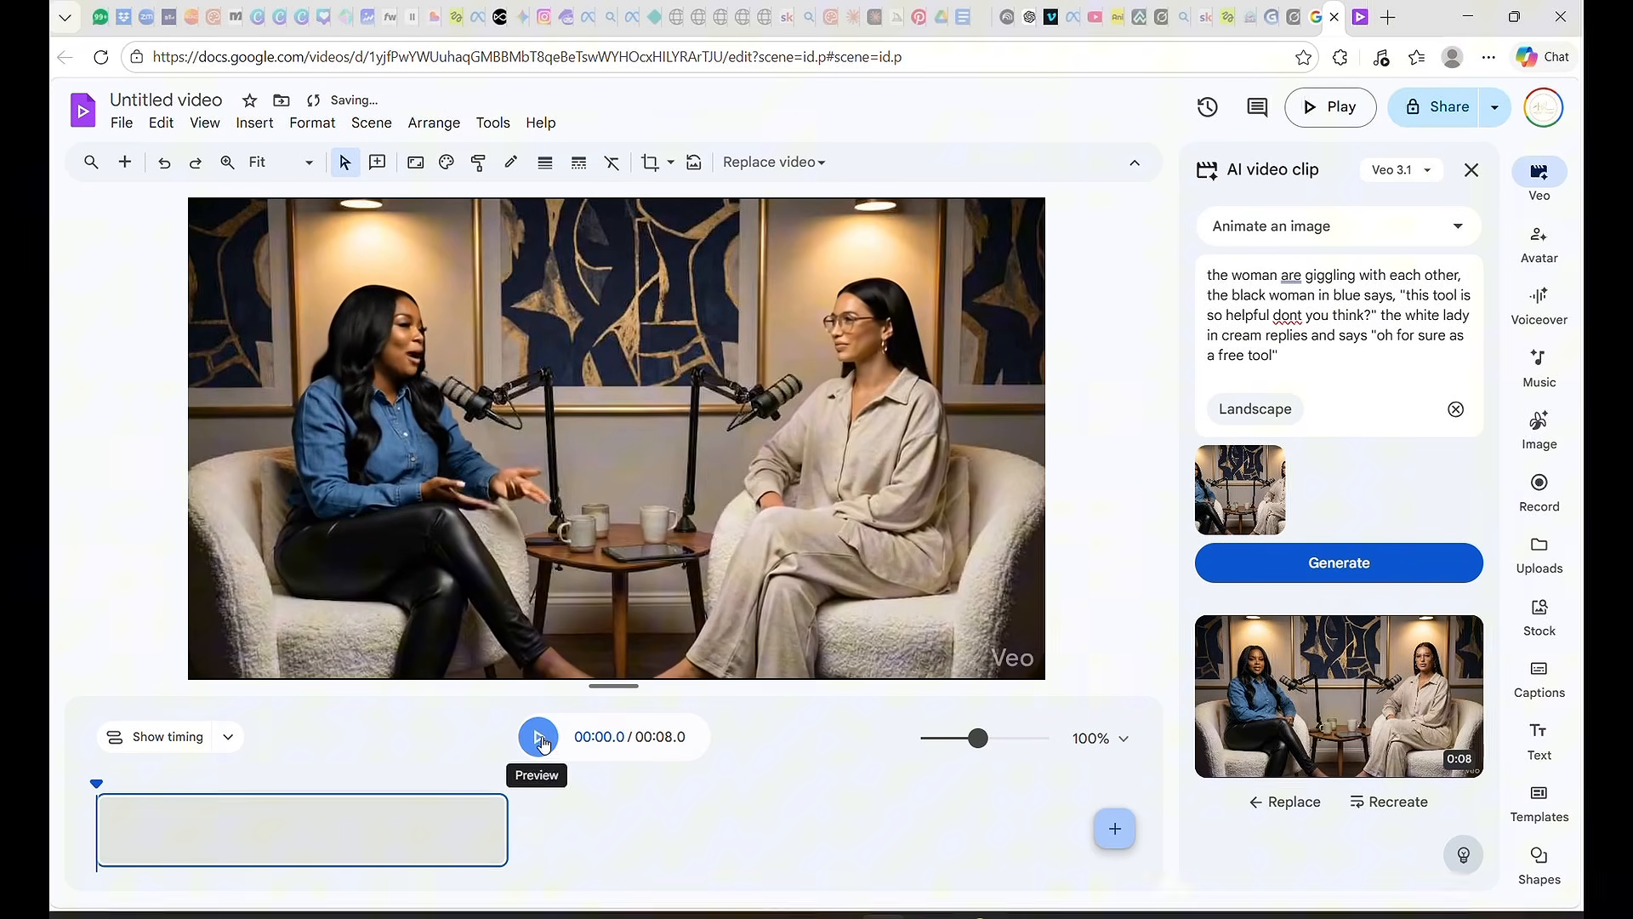
Step: Play the generated podcast clip and trim its end to 7.7 seconds
{"action": "left_click", "coordinate": [540, 737]}
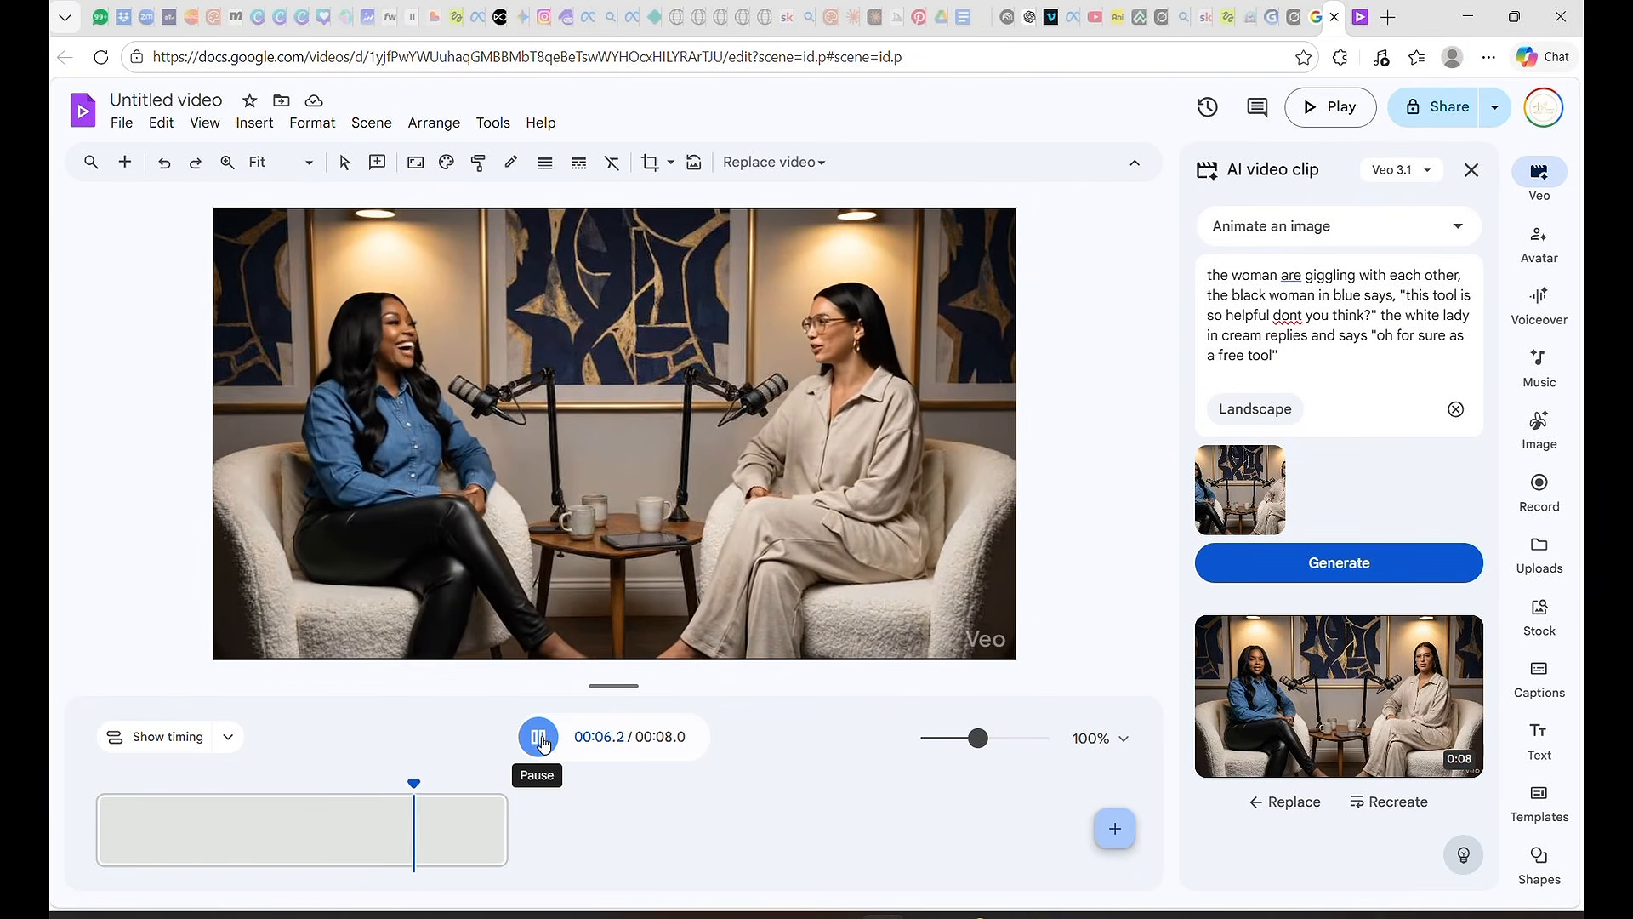
{"action": "left_click", "coordinate": [539, 737]}
{"action": "left_click_drag", "start_coordinate": [507, 829], "coordinate": [490, 836]}
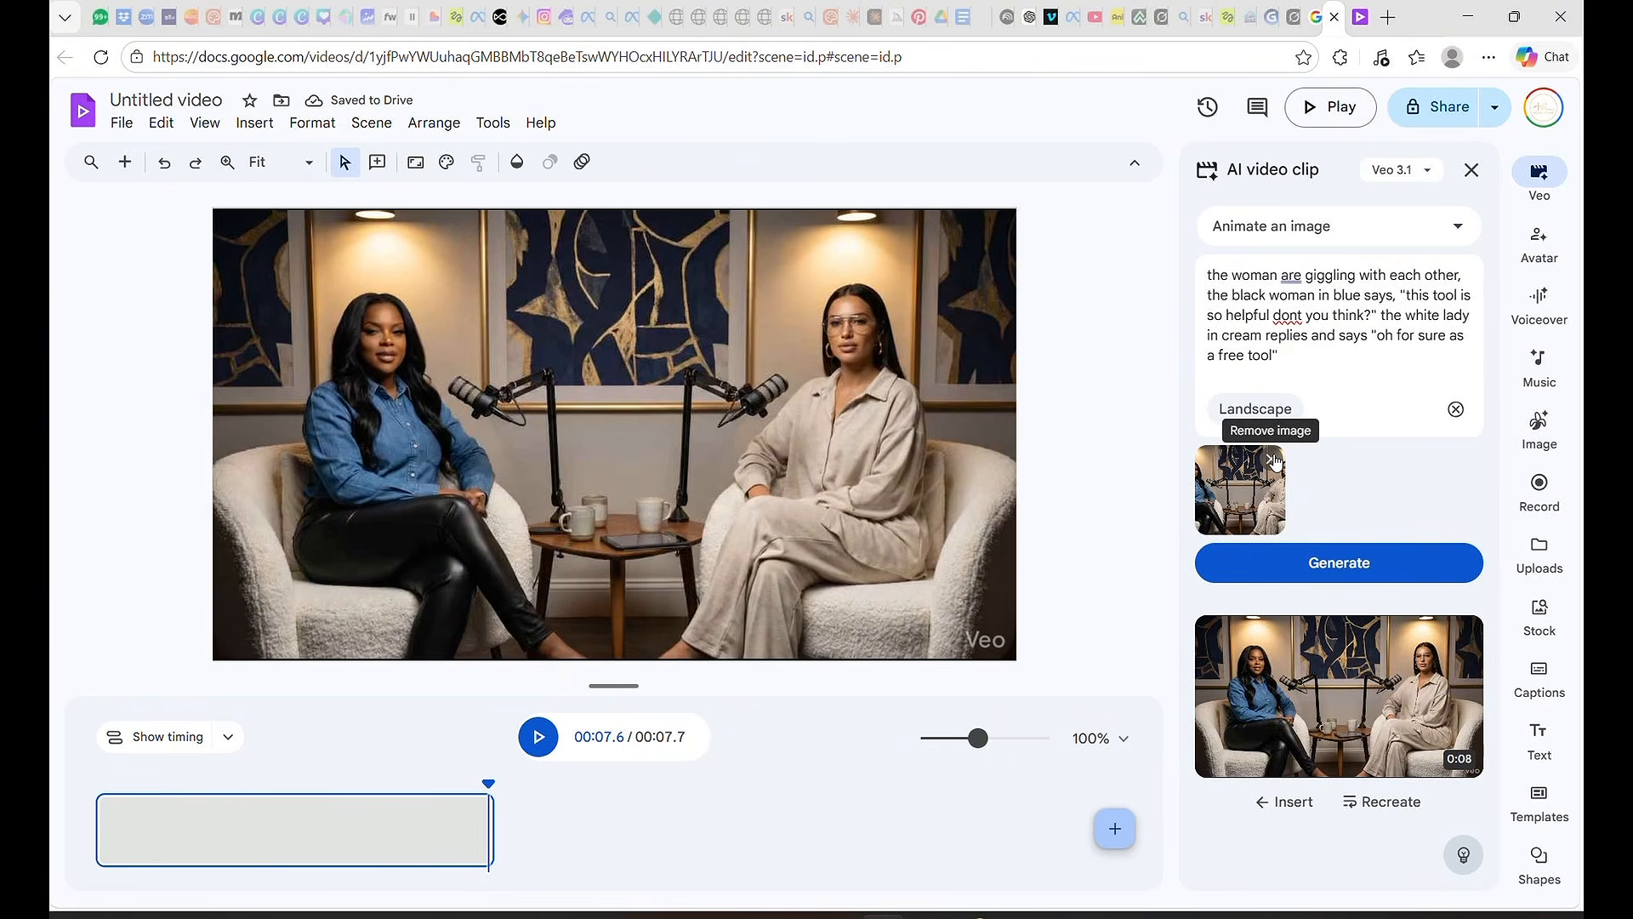
Step: Replace the source image with "ChatGPT Image May 9, 2026, 06_56_54 PM" and select the prompt's dialogue text for rewriting
{"action": "left_click", "coordinate": [1270, 459]}
{"action": "left_click", "coordinate": [1359, 497]}
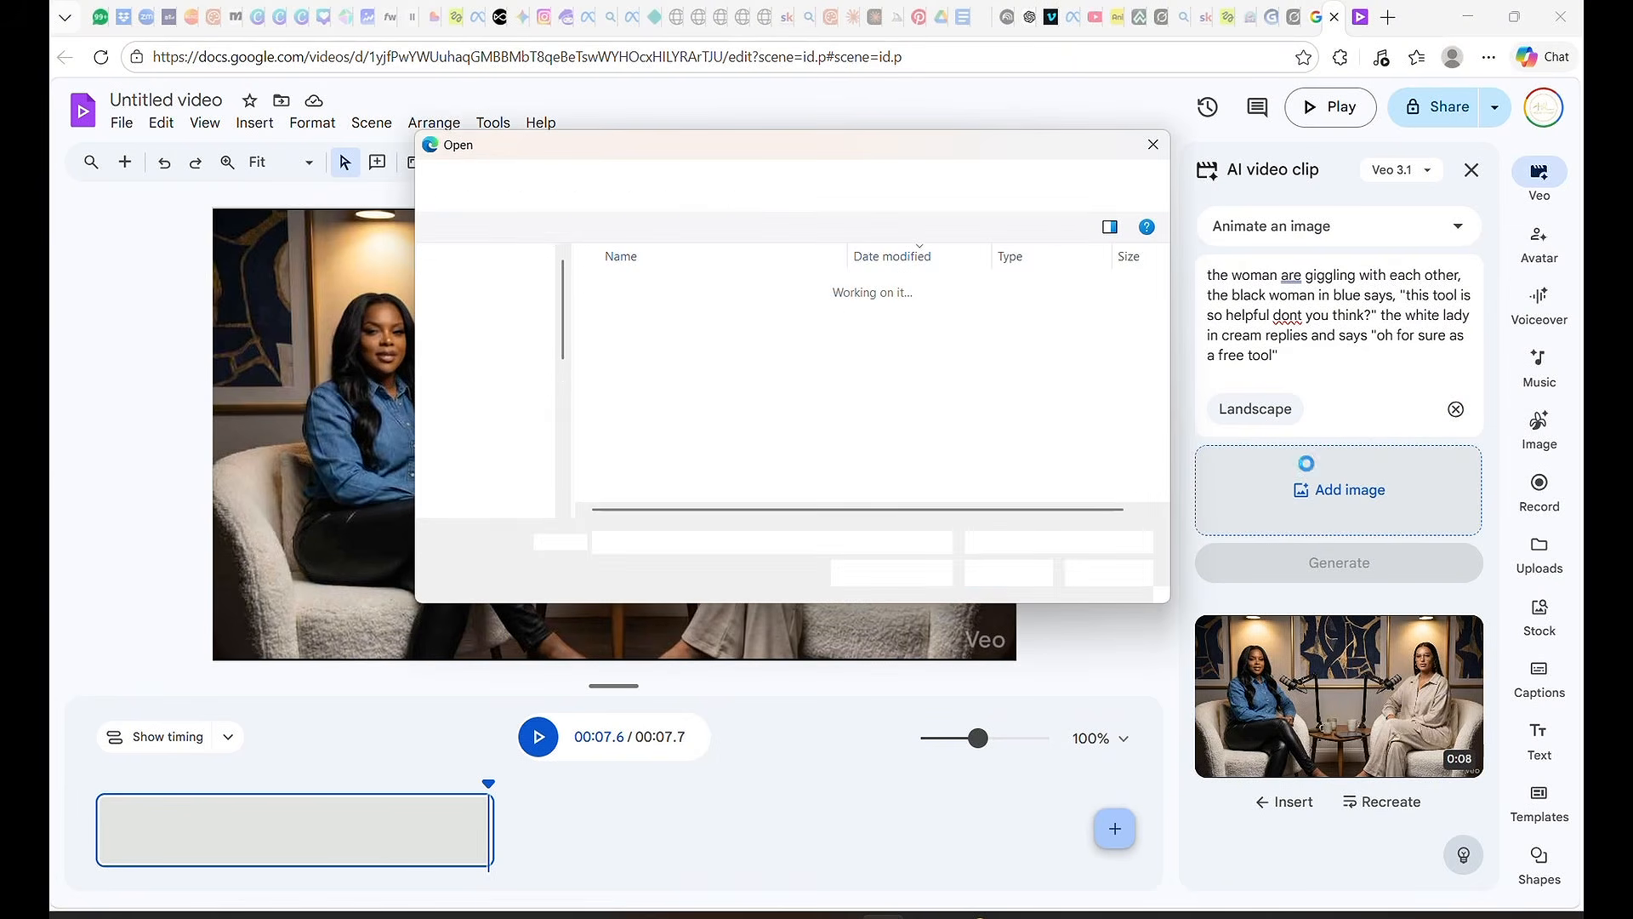
{"action": "left_click", "coordinate": [674, 342]}
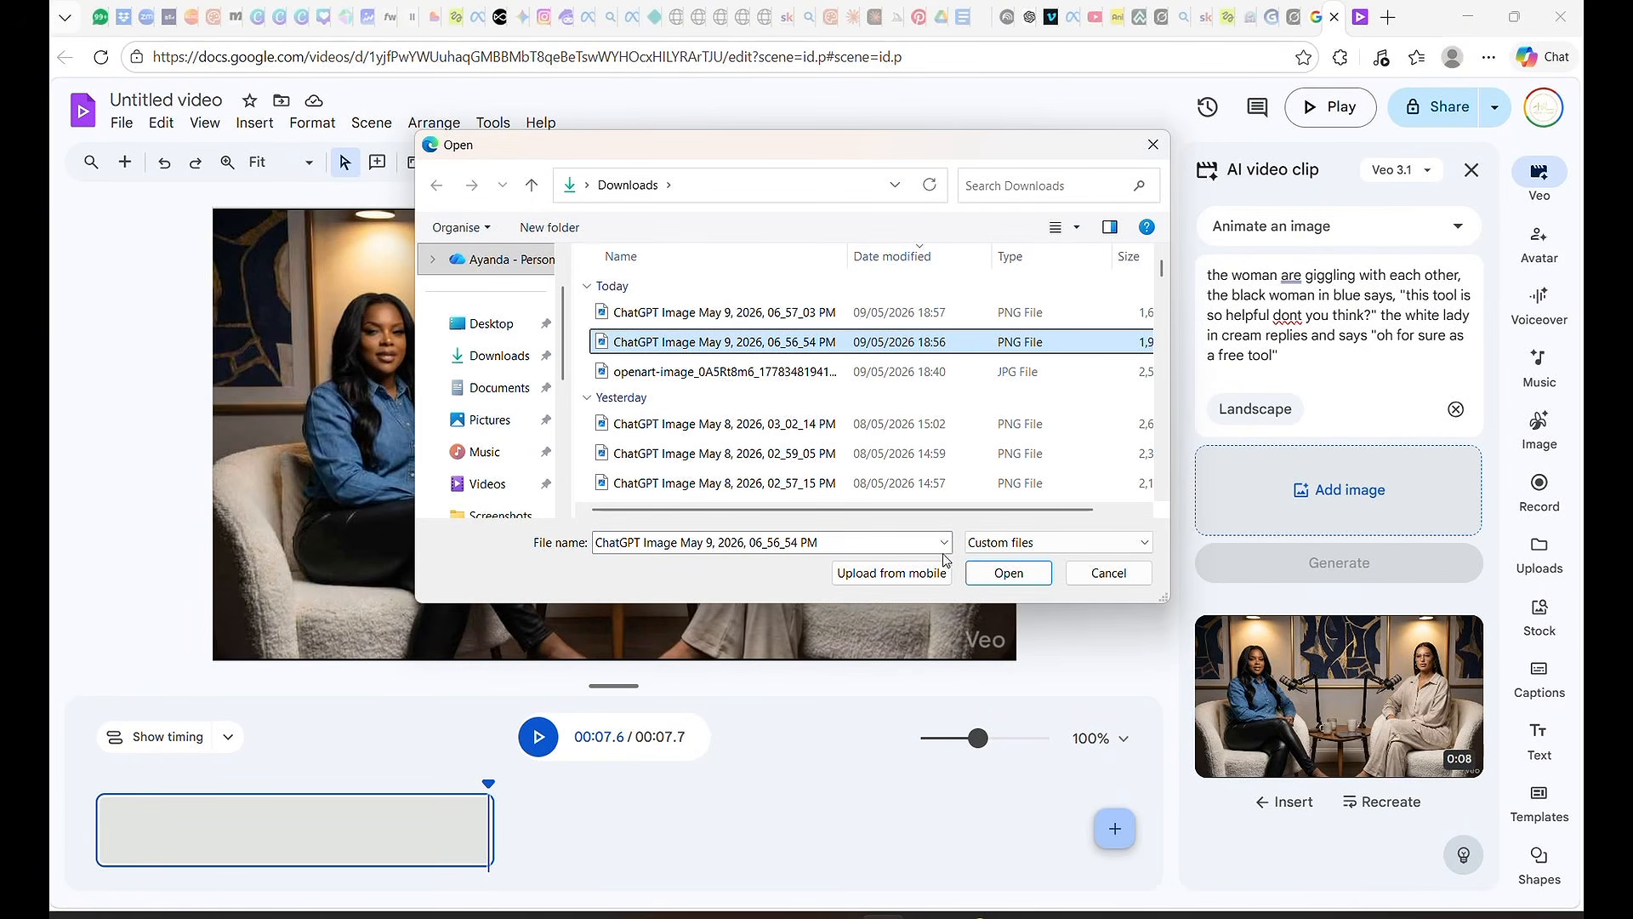
{"action": "left_click", "coordinate": [1008, 572]}
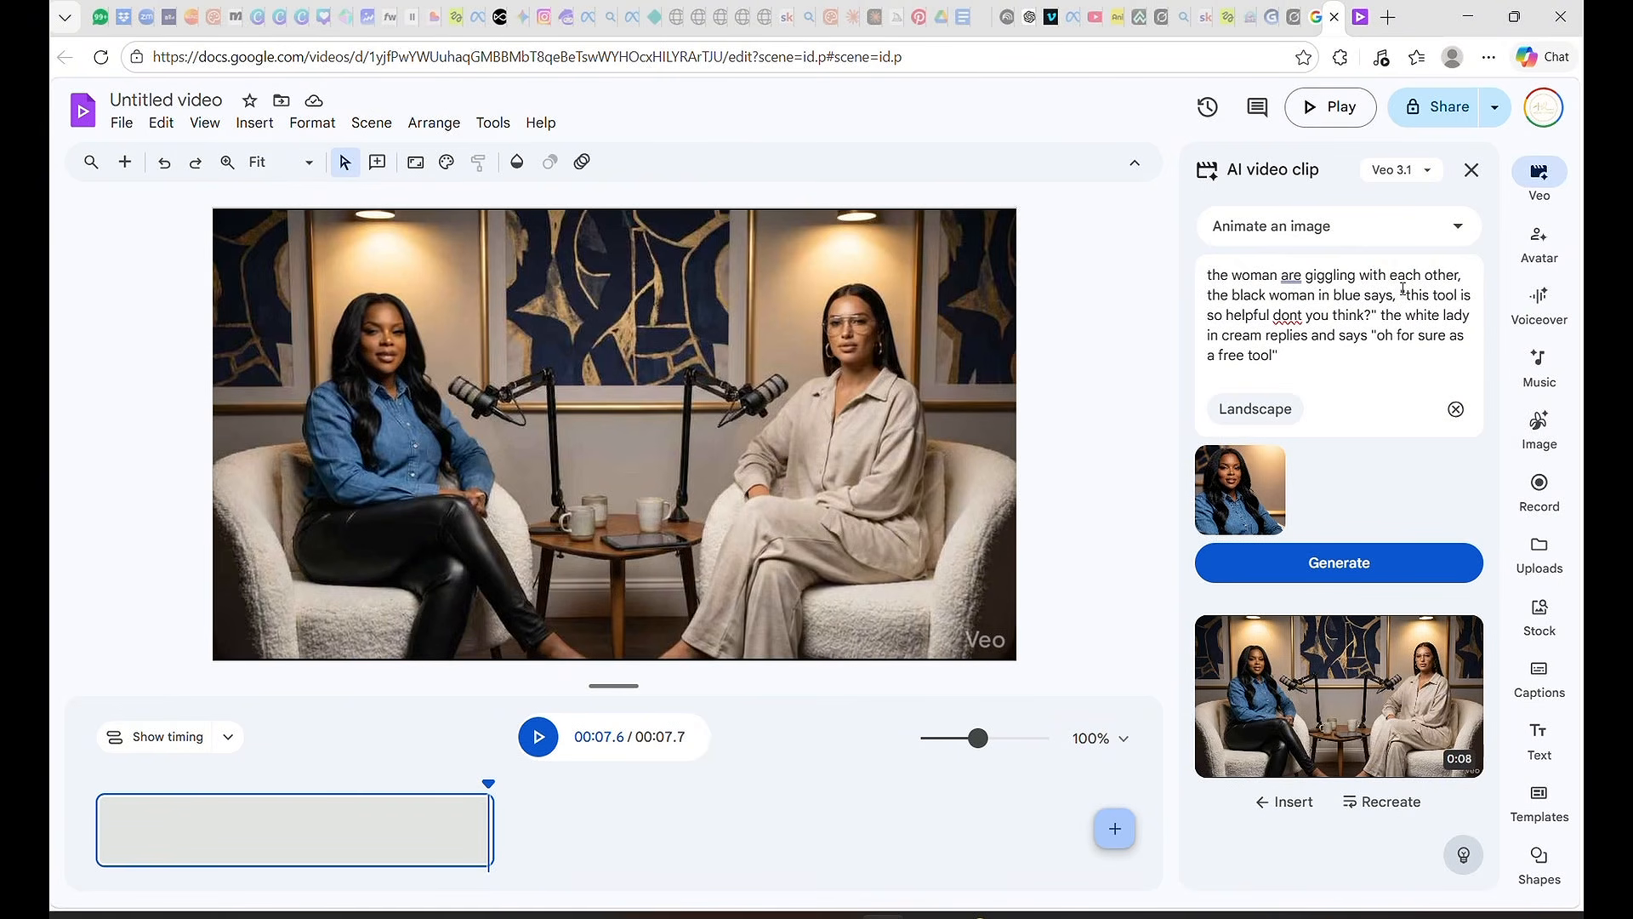
{"action": "left_click_drag", "start_coordinate": [1402, 290], "coordinate": [1278, 355]}
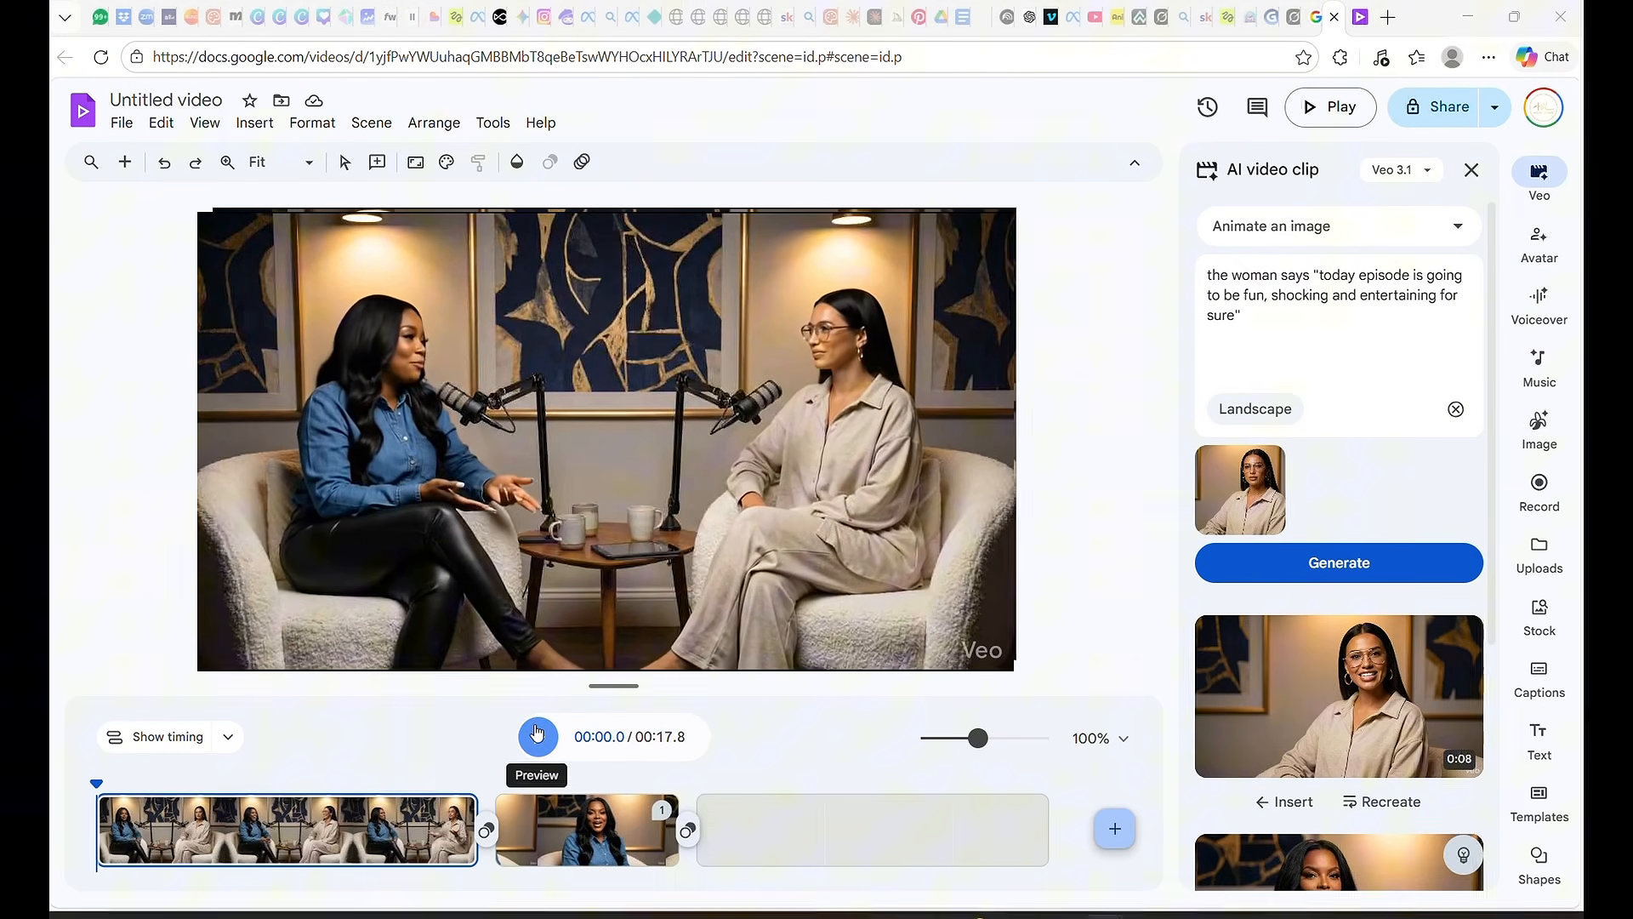
Step: Play the assembled three-scene podcast video from the start
{"action": "left_click", "coordinate": [537, 733]}
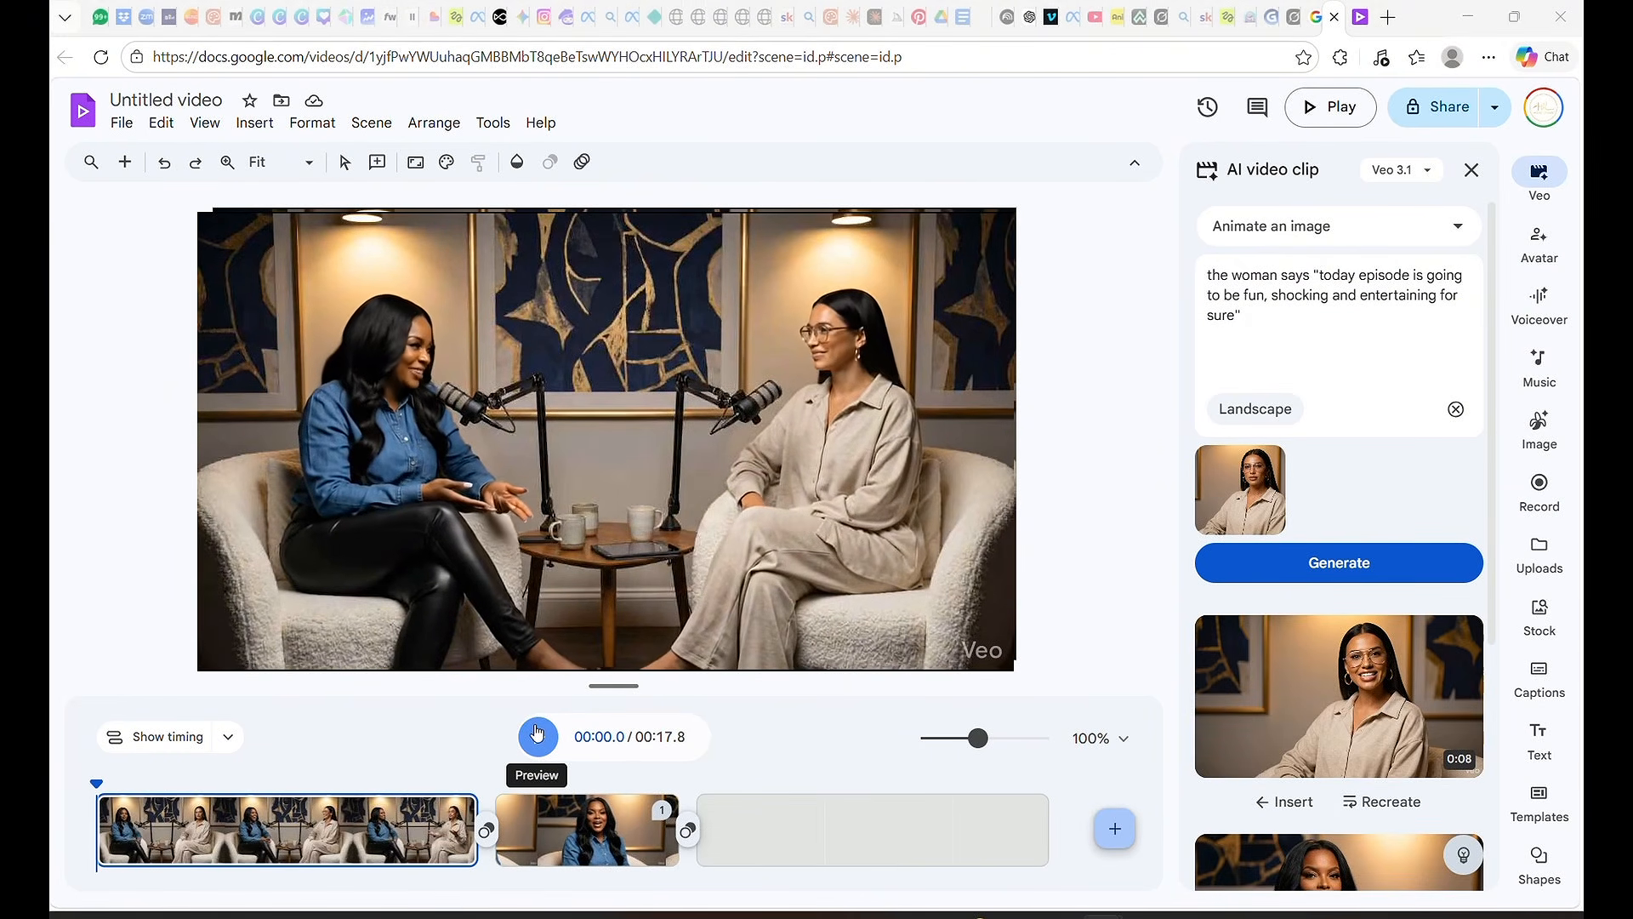